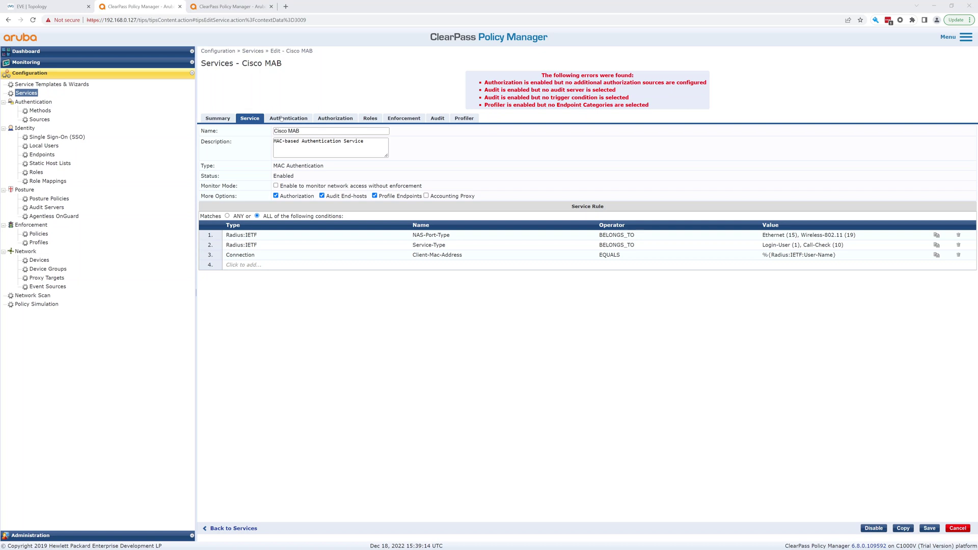
left_click(297, 118)
left_click(335, 118)
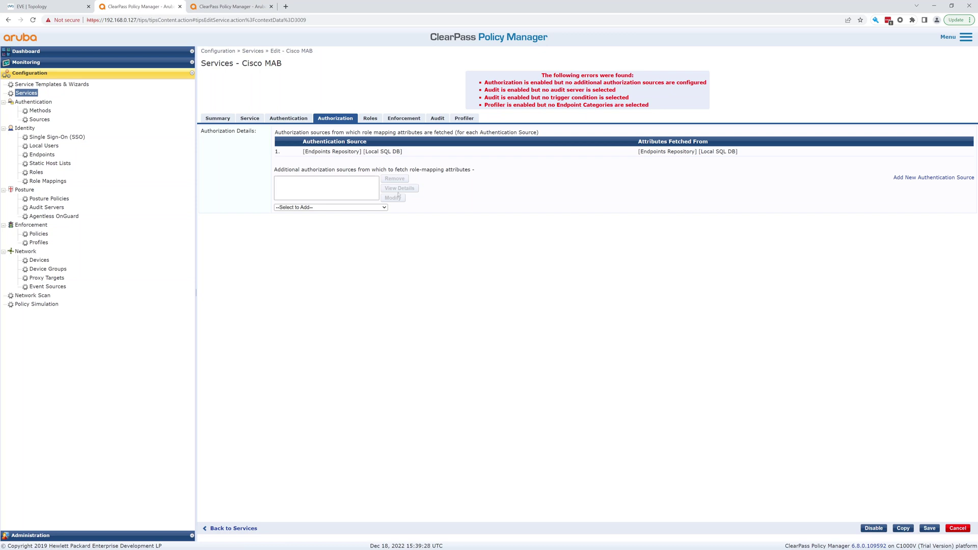
left_click(384, 208)
left_click(384, 208)
left_click(384, 208)
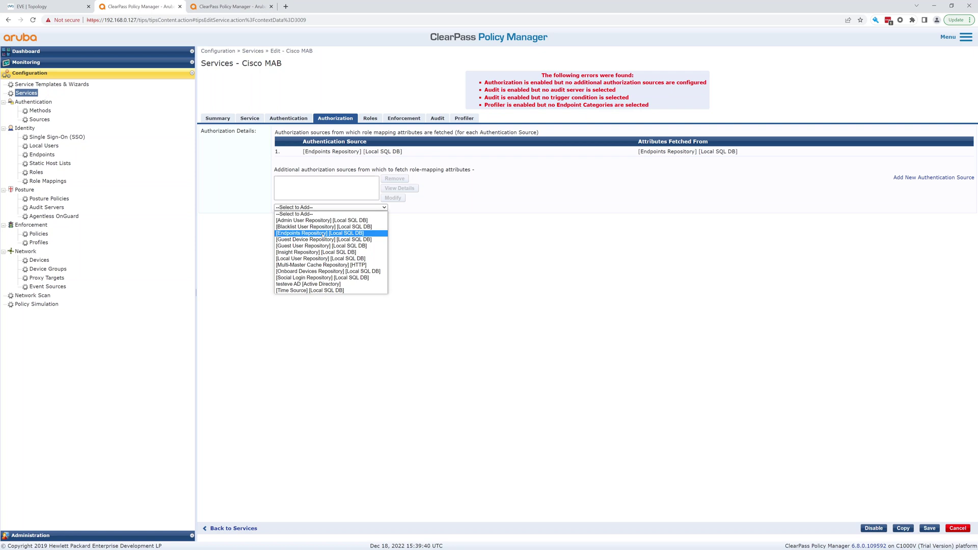
left_click(433, 236)
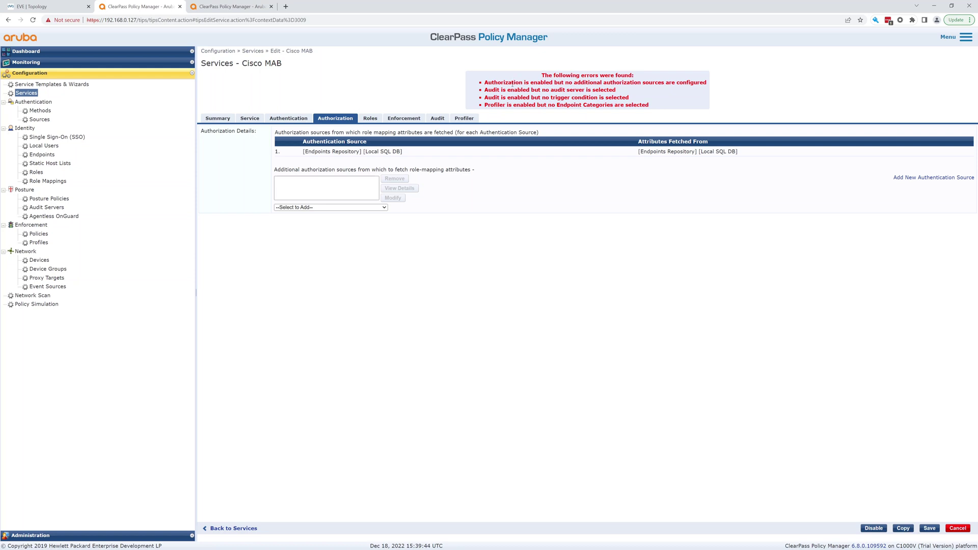
- Assign the Cisco MAB enforcement policy to the Cisco MAB service and try to save the service
left_click(375, 118)
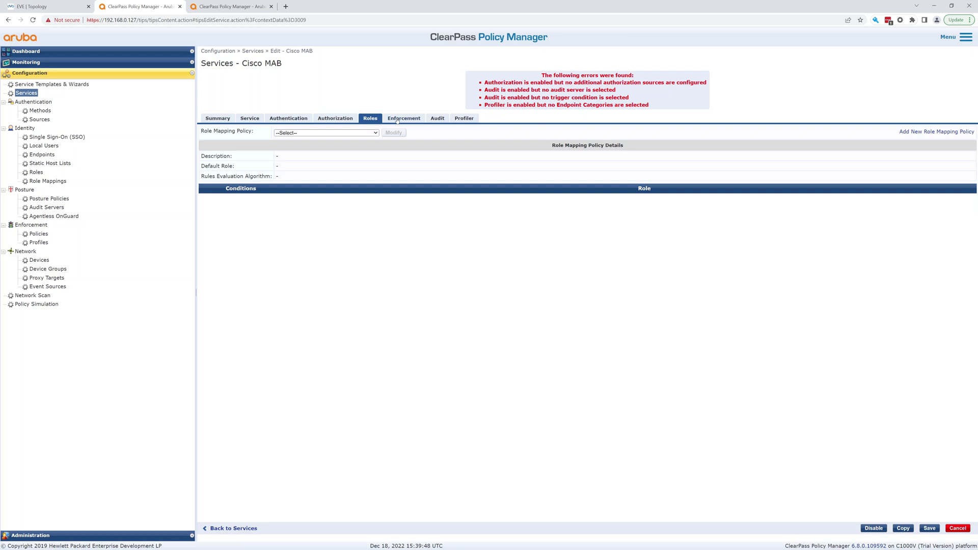
left_click(397, 120)
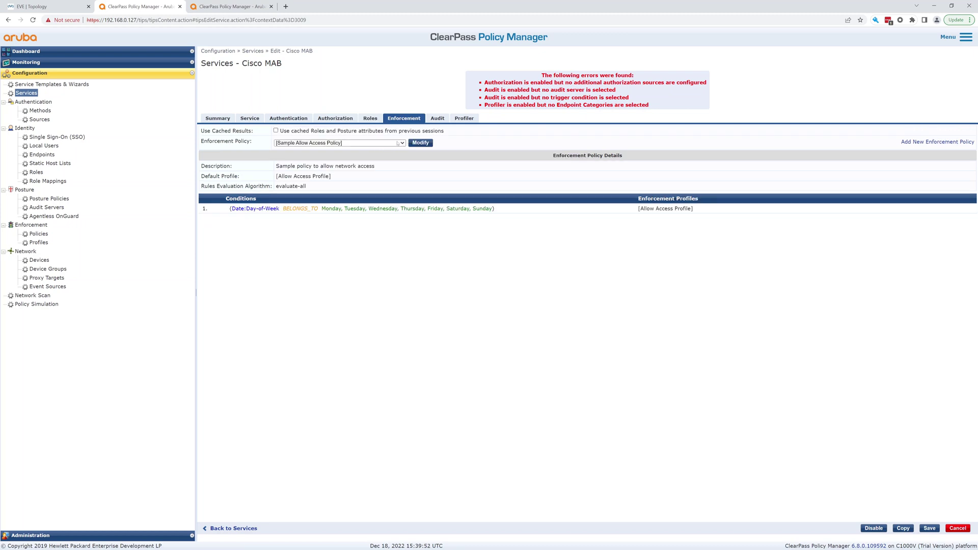
left_click(404, 144)
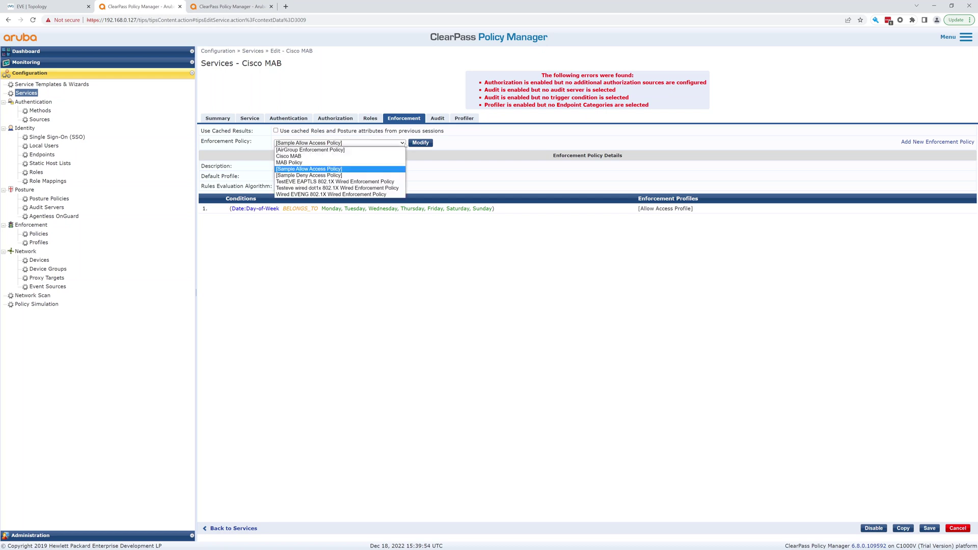
left_click(321, 157)
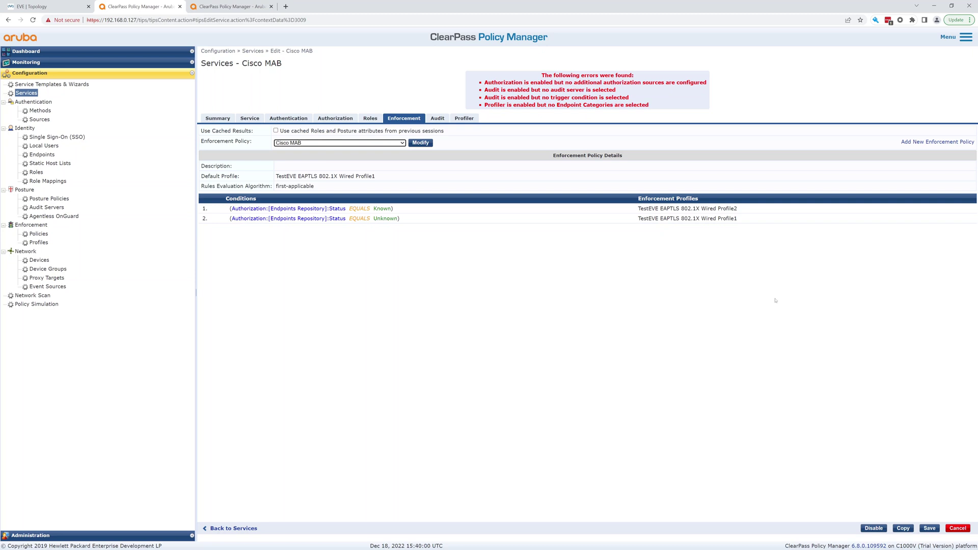
left_click(929, 528)
- Configure the service's audit with [Nmap Audit], triggered for MAC authentication requests from all end-hosts, with Do SNMP bounce as the action, and submit it
left_click(436, 119)
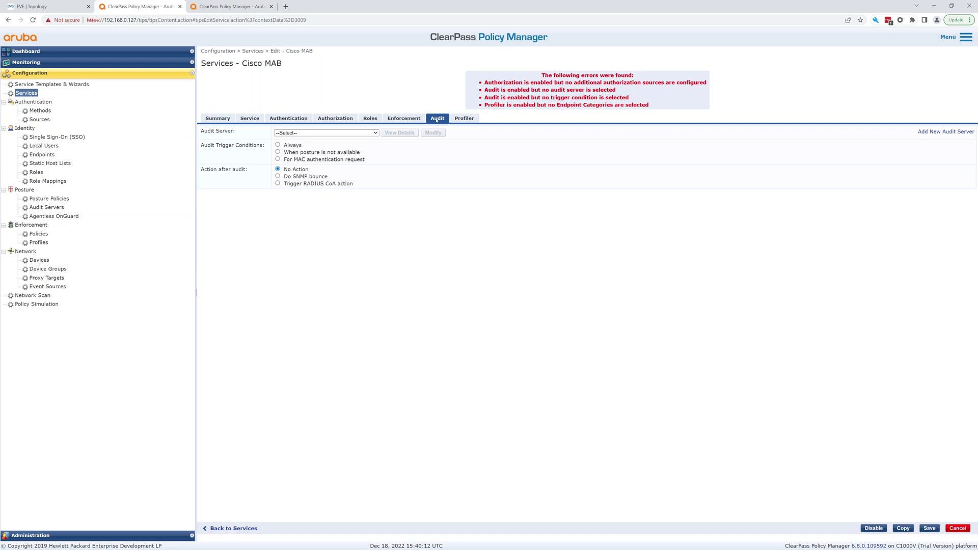
left_click(360, 133)
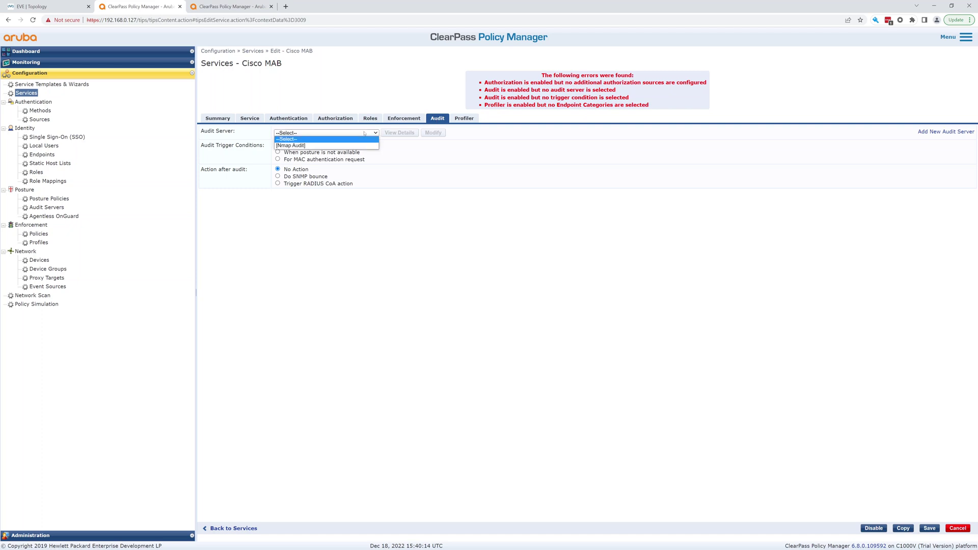
left_click(328, 145)
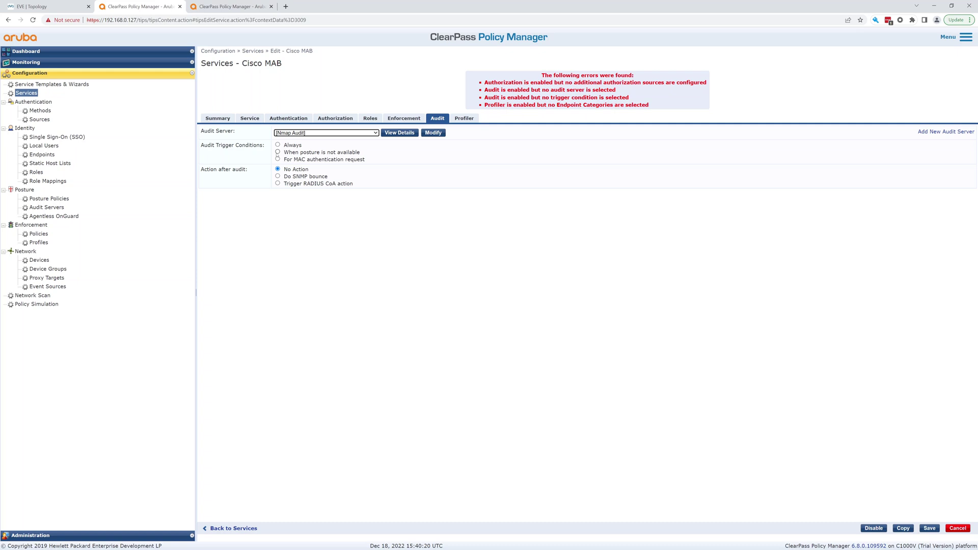
left_click(278, 159)
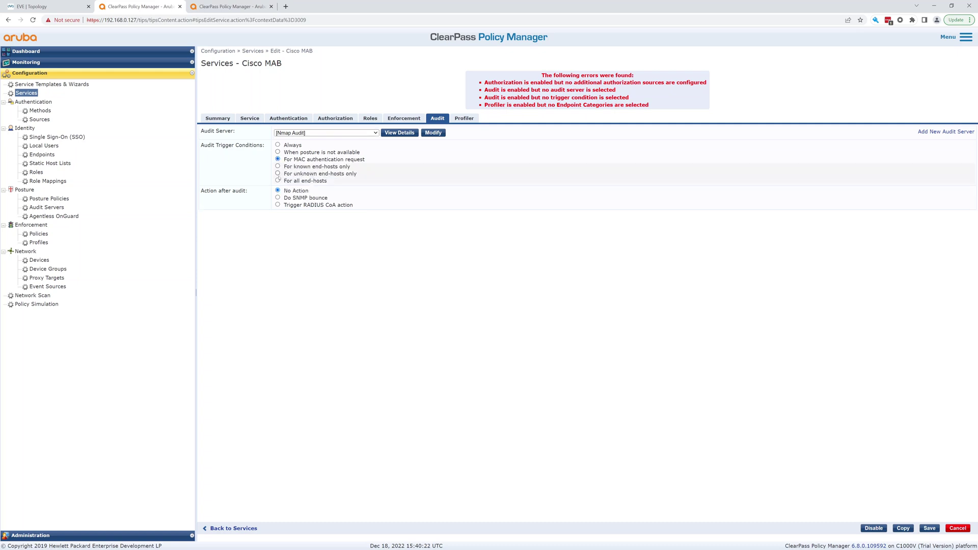
left_click(278, 181)
left_click(929, 529)
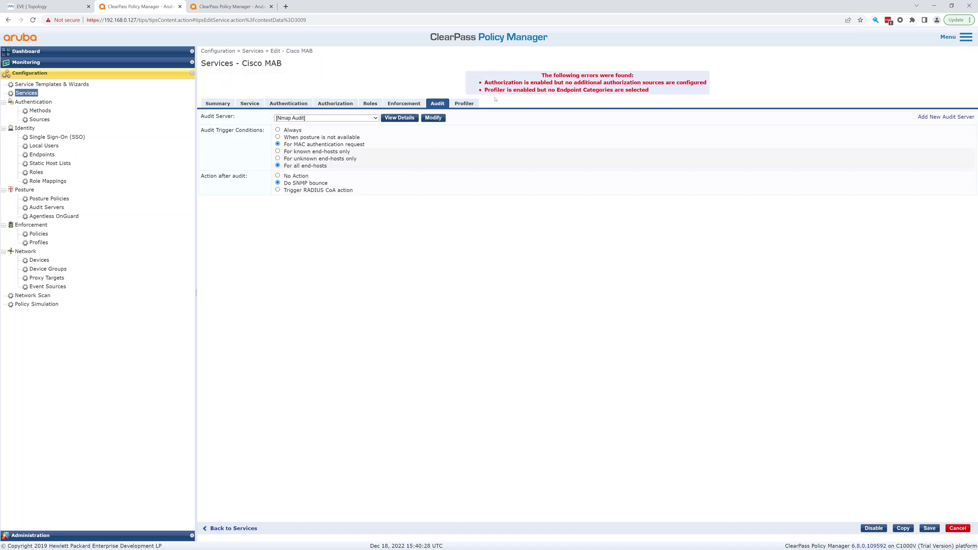
- Set the profiler's endpoint classification to Any Category / OS Family / Name and try to save the service
left_click(464, 105)
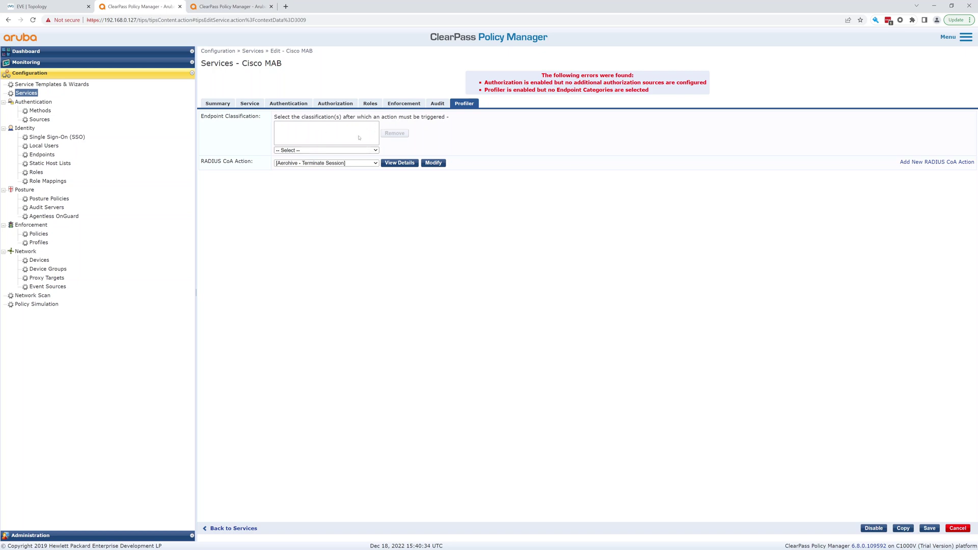
left_click(338, 149)
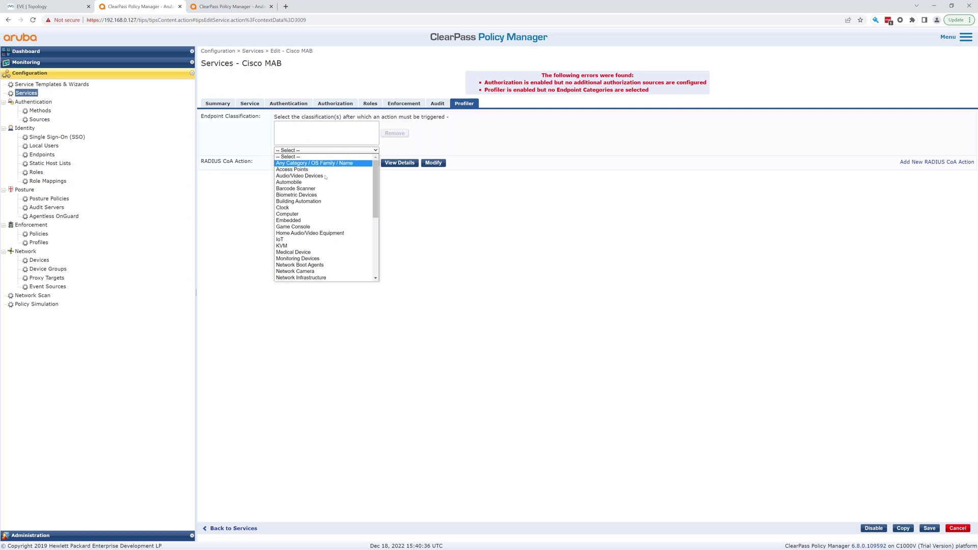
left_click(296, 201)
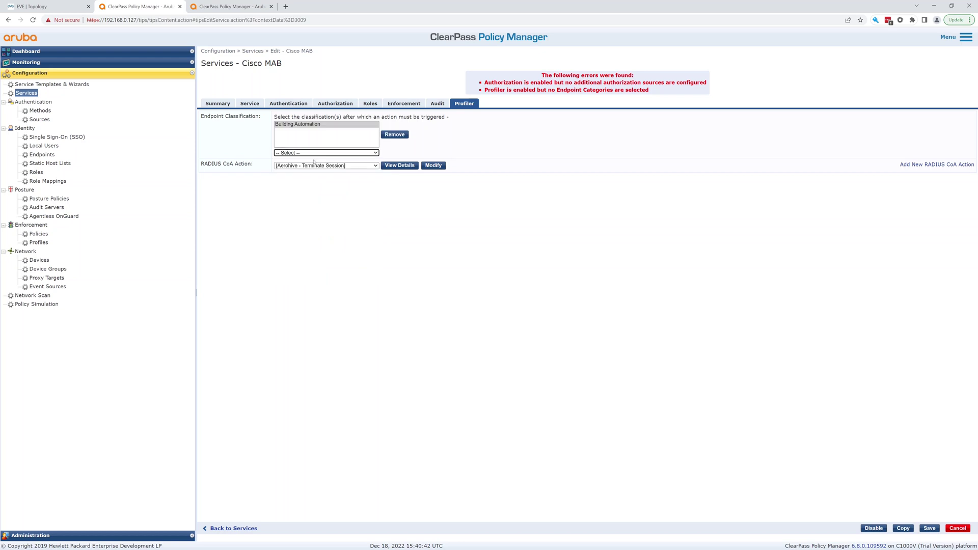
left_click(322, 153)
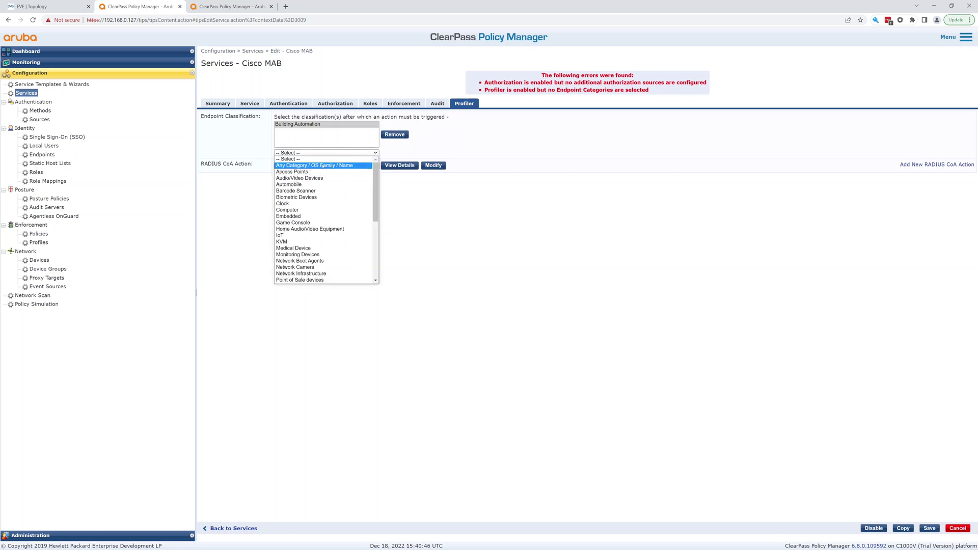
left_click(322, 166)
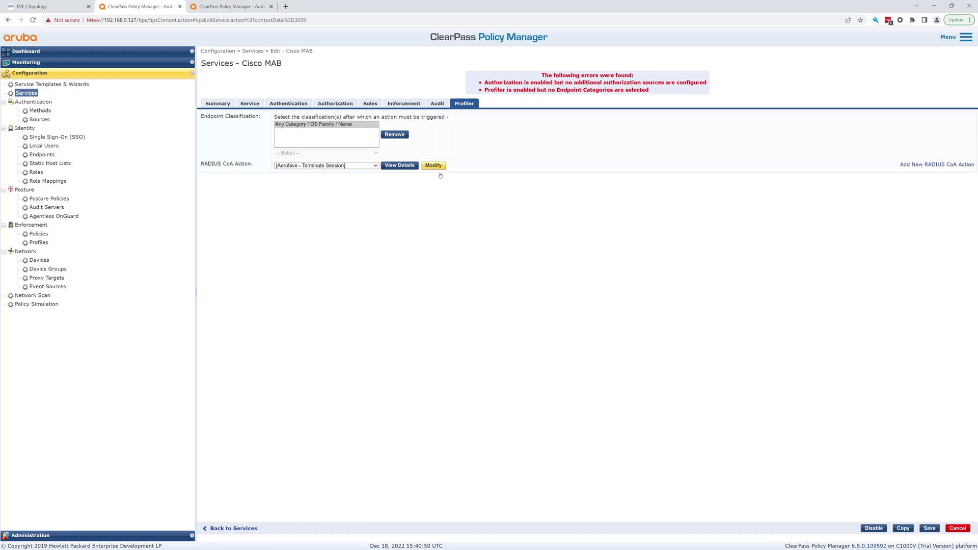
left_click(934, 528)
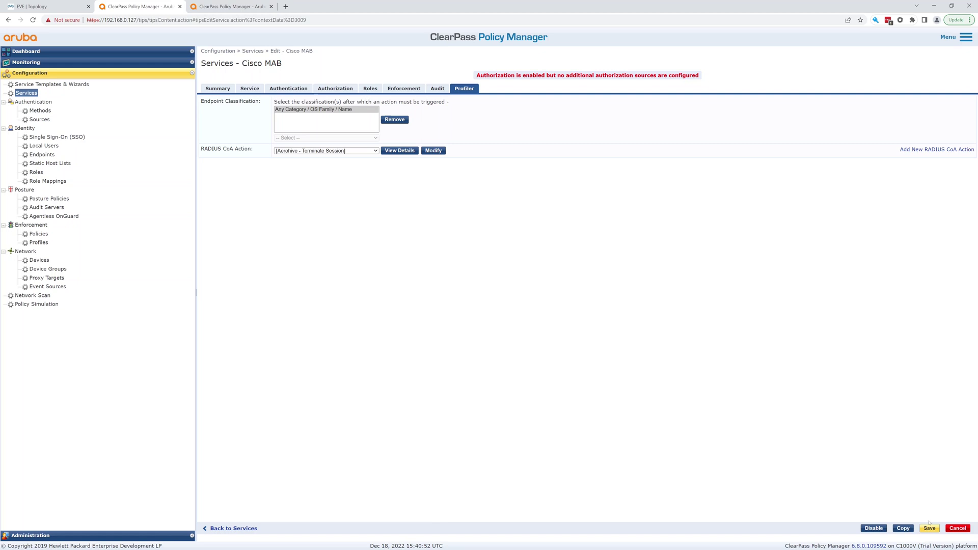
- Add [Endpoints Repository] [Local SQL DB] as an additional authorization source and save the Cisco MAB service
left_click(325, 90)
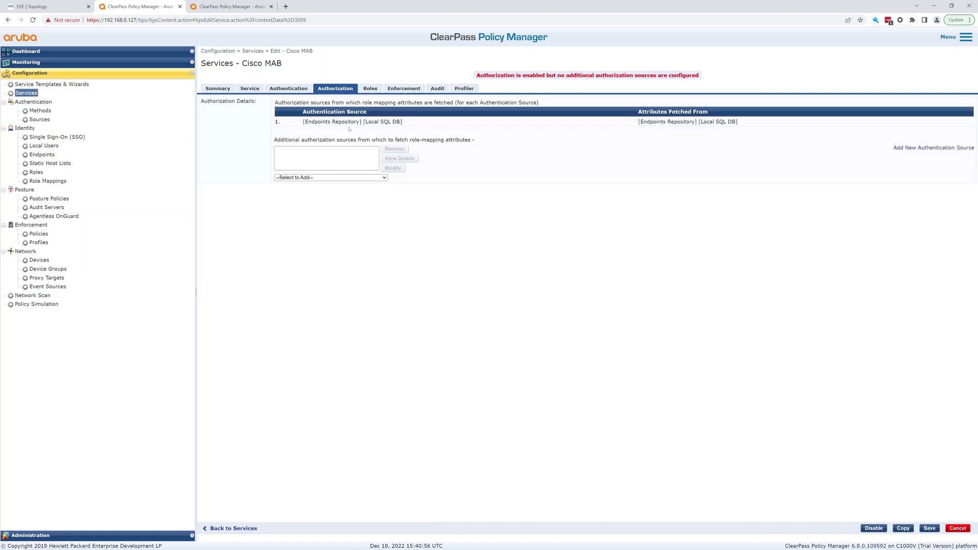
left_click(386, 178)
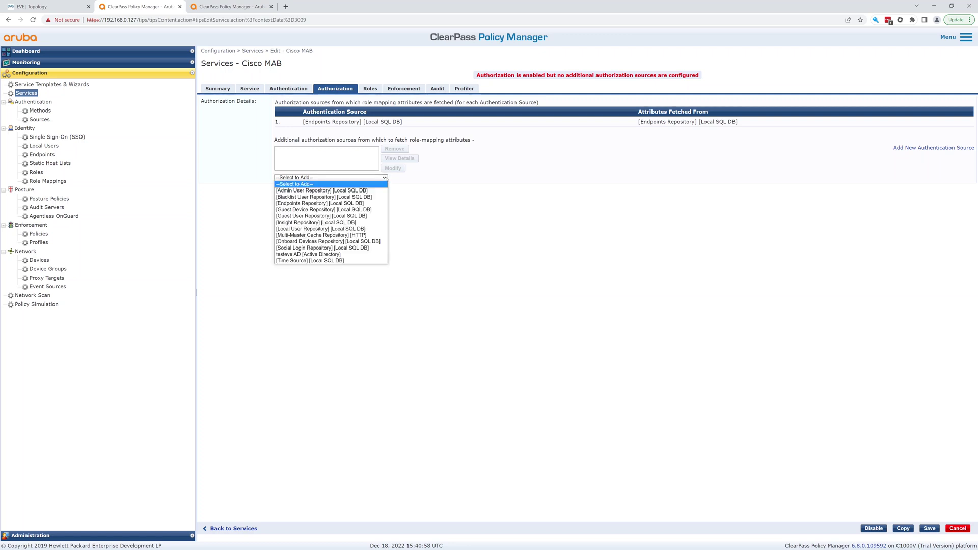
left_click(324, 204)
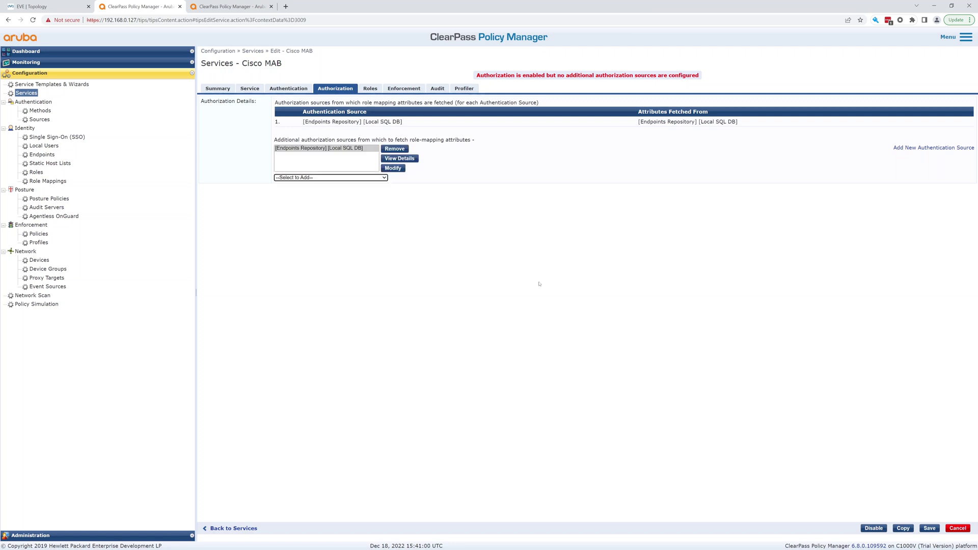
left_click(929, 528)
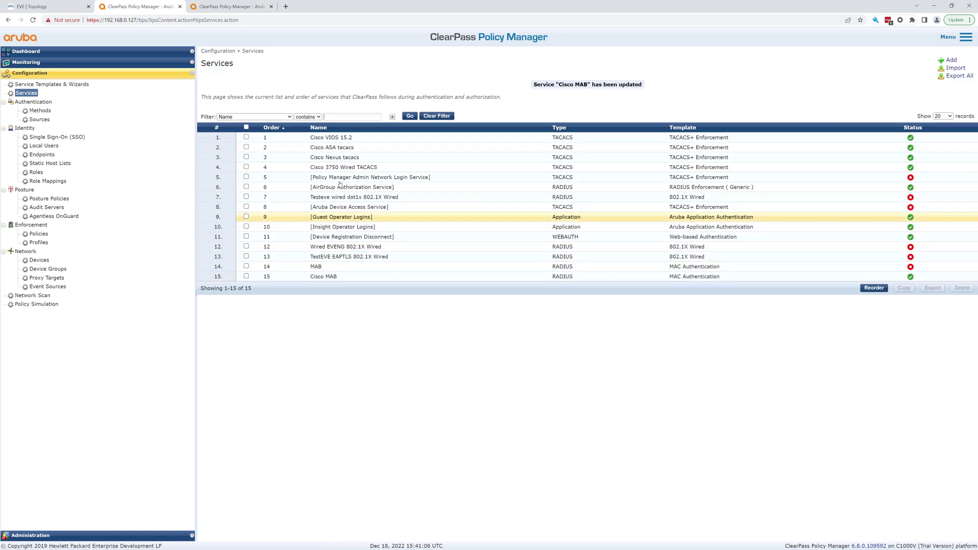
- Reopen the Cisco MAB service, review its rules, authentication, authorization and enforcement settings, and save it again
left_click(320, 278)
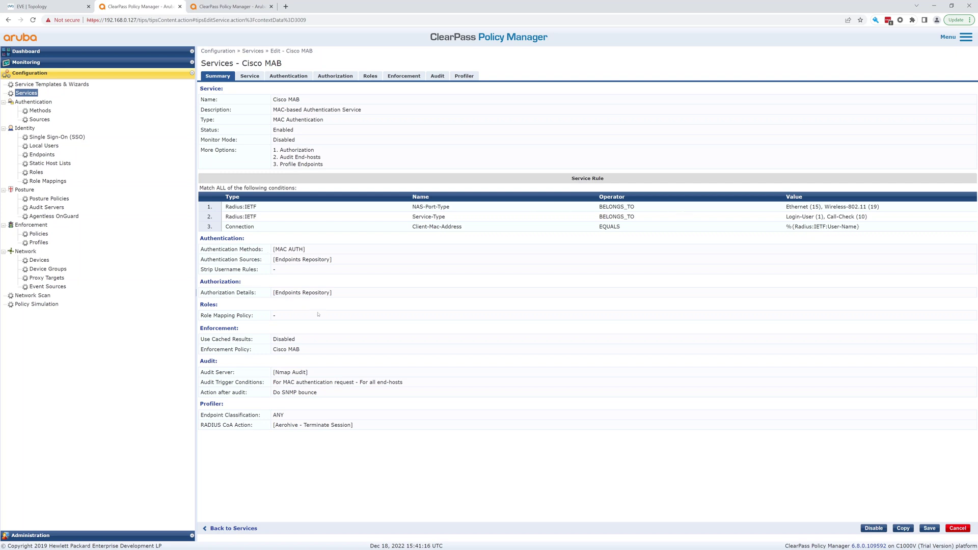
left_click(255, 77)
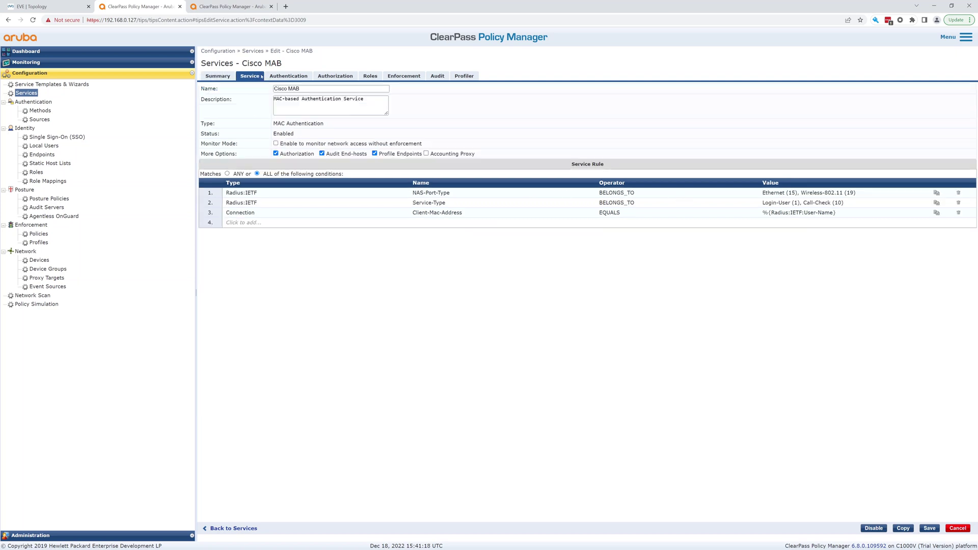
left_click(296, 78)
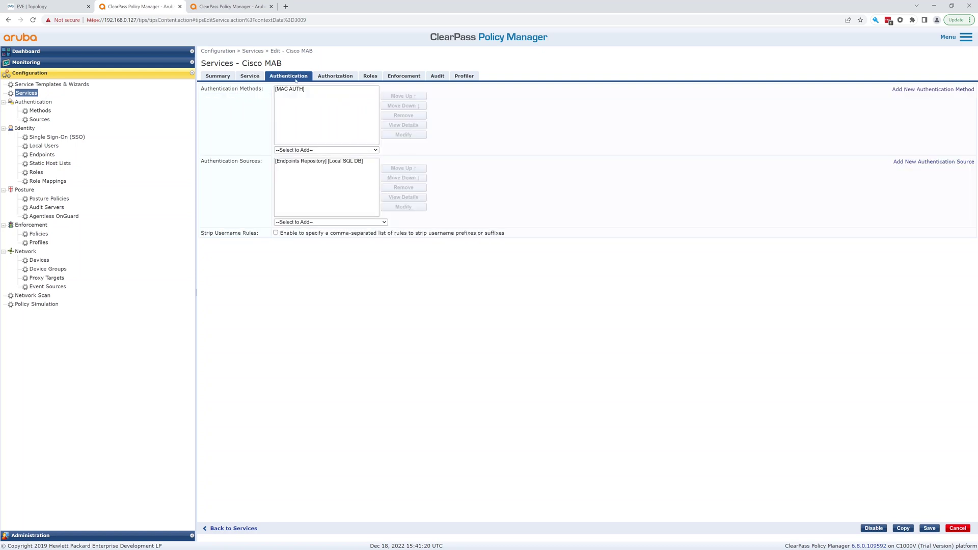
left_click(340, 77)
left_click(403, 77)
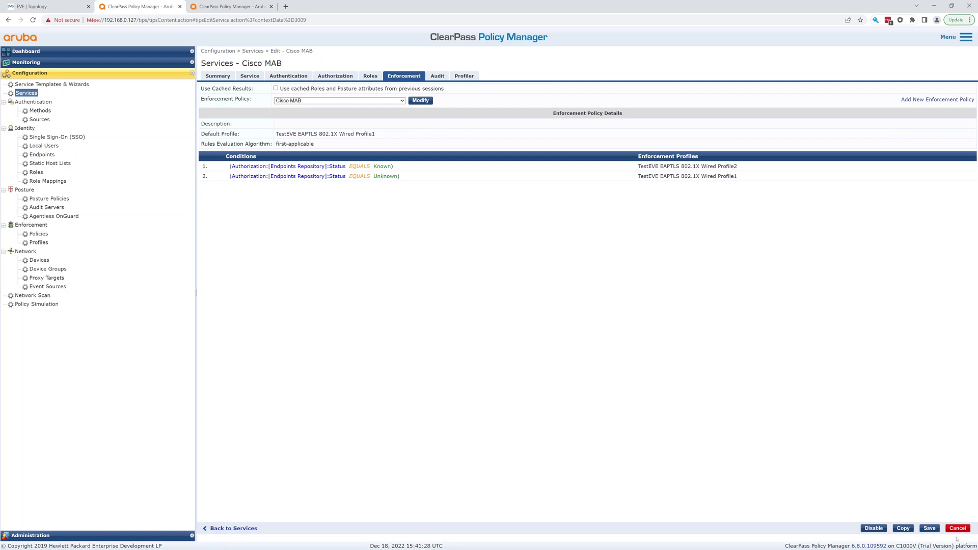
left_click(929, 528)
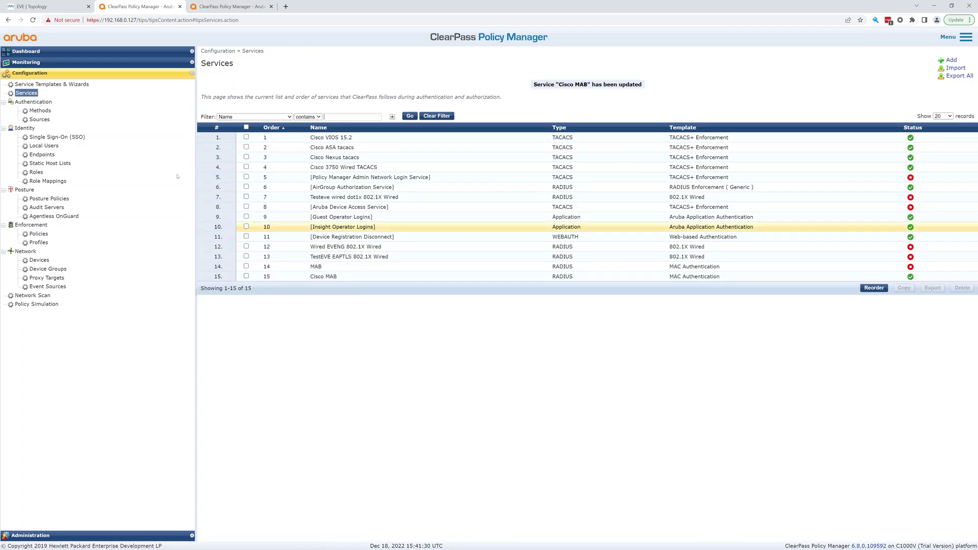
- Switch to the EVE topology and restart the Windows client from its sign-in screen
left_click(49, 8)
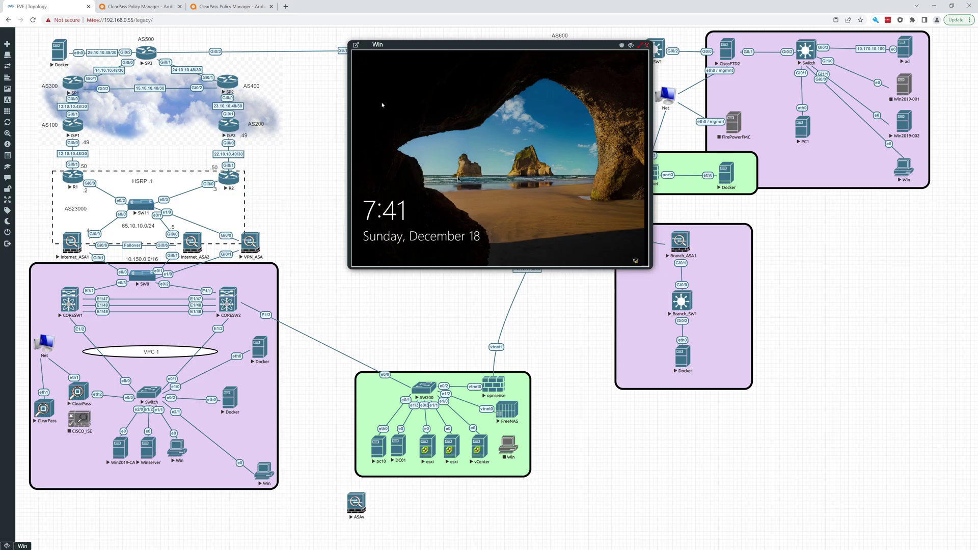
left_click(382, 105)
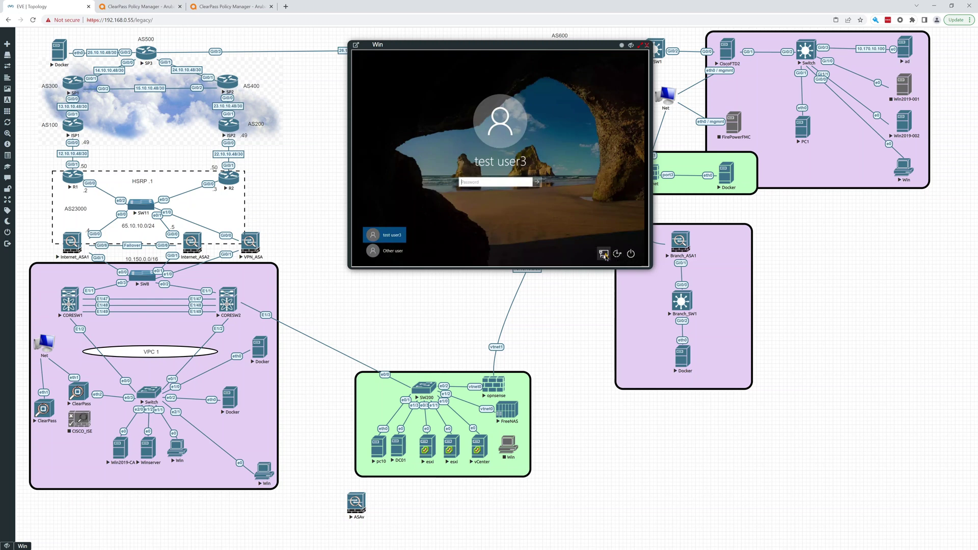
left_click(631, 253)
left_click(630, 240)
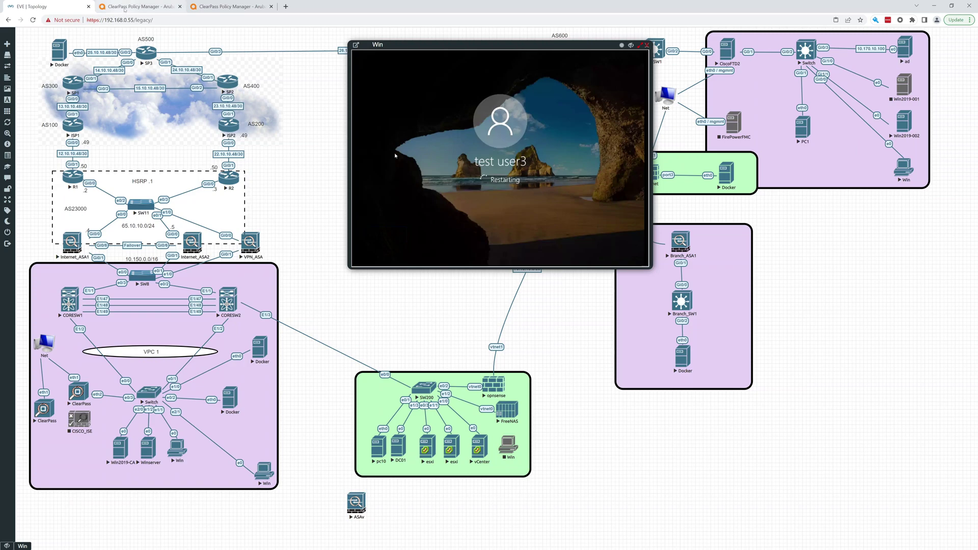
- Return to ClearPass Policy Manager and examine the summary of the newest Cisco MAB request in the Access Tracker
left_click(124, 10)
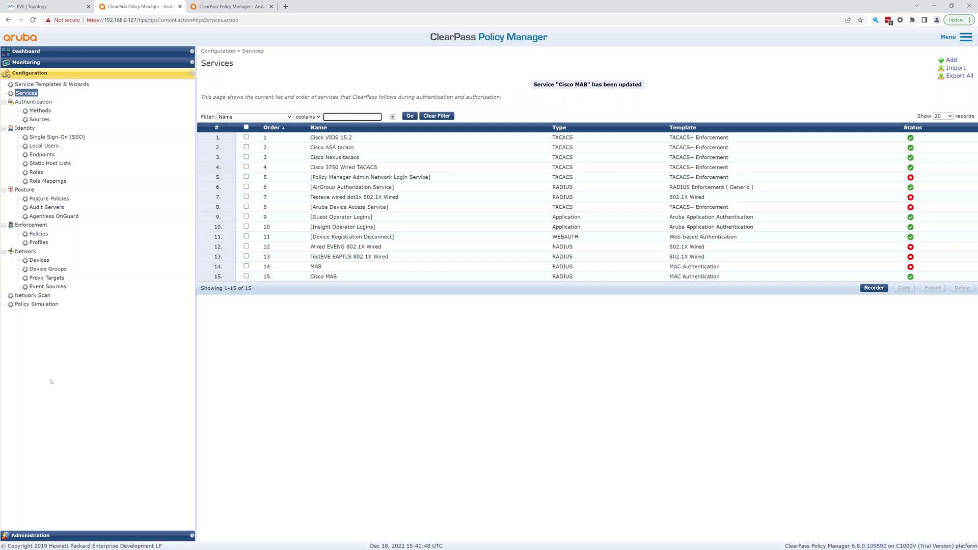
left_click(25, 62)
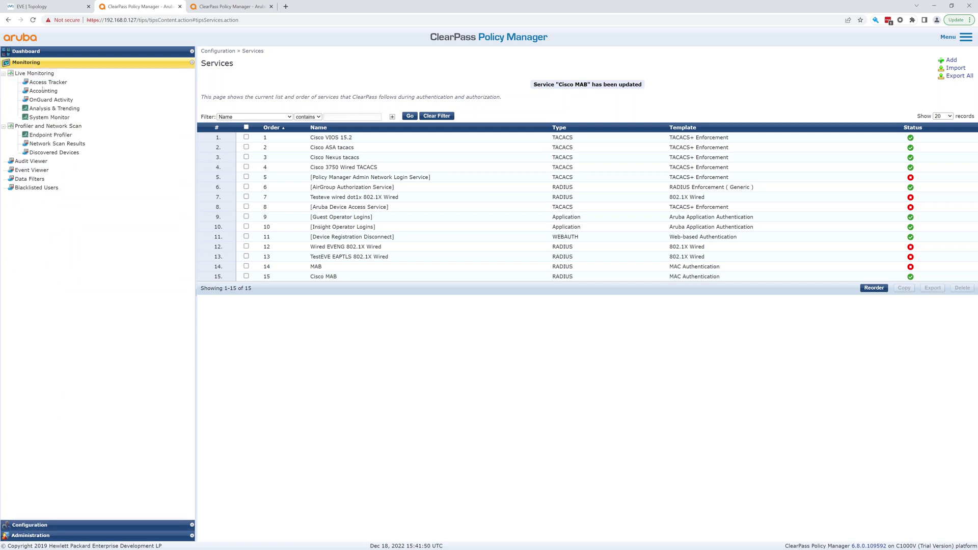
left_click(49, 83)
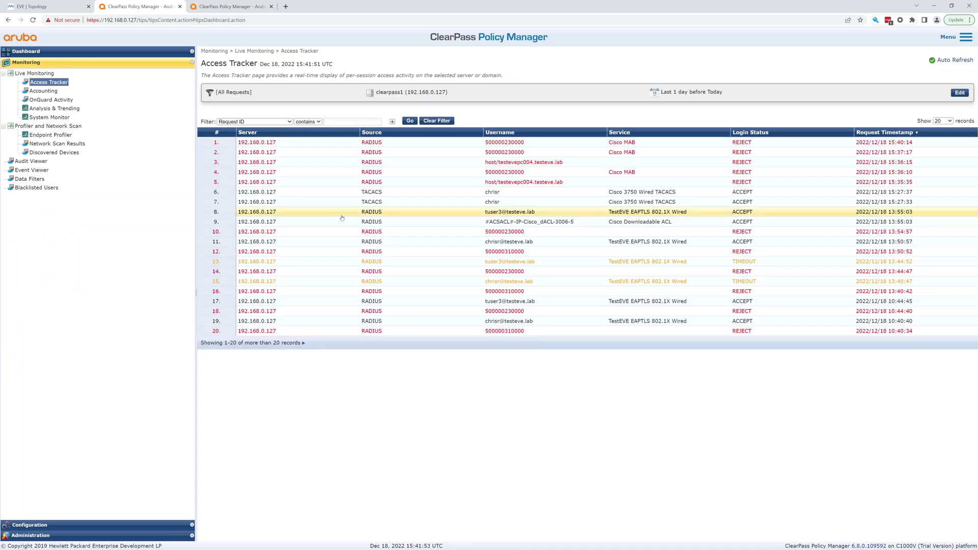
left_click(511, 146)
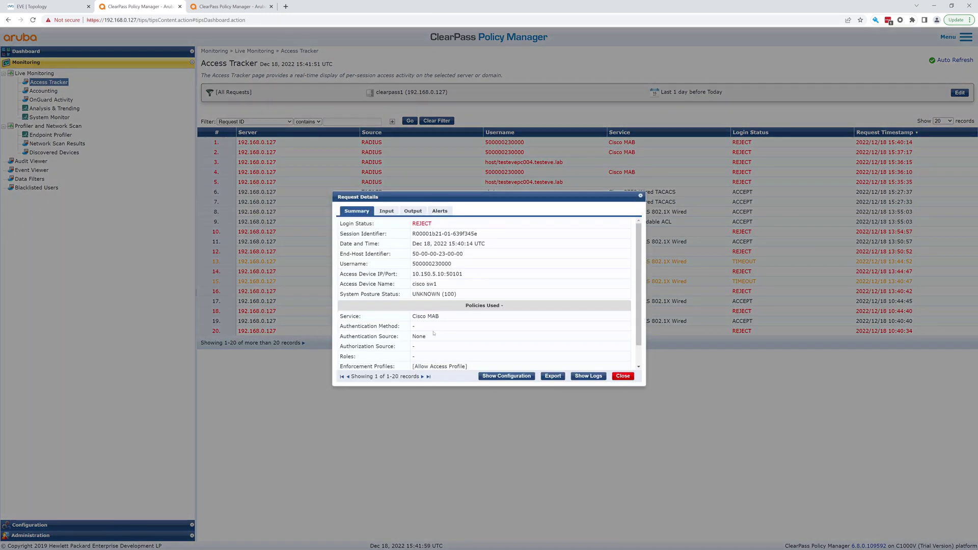
scroll(433, 333, "down", 1)
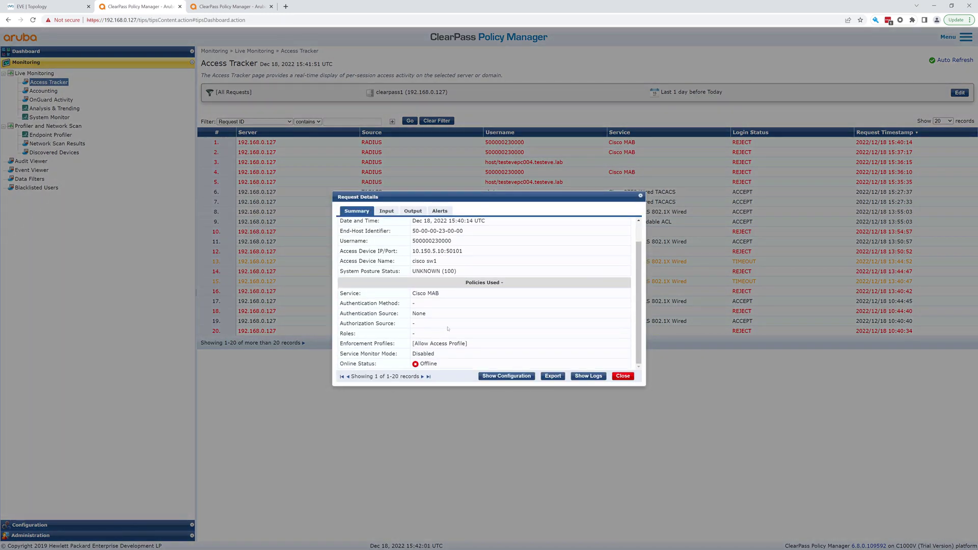
- Close the request details, check the Windows client in the EVE topology, and return to ClearPass Policy Manager
scroll(447, 329, "up", 1)
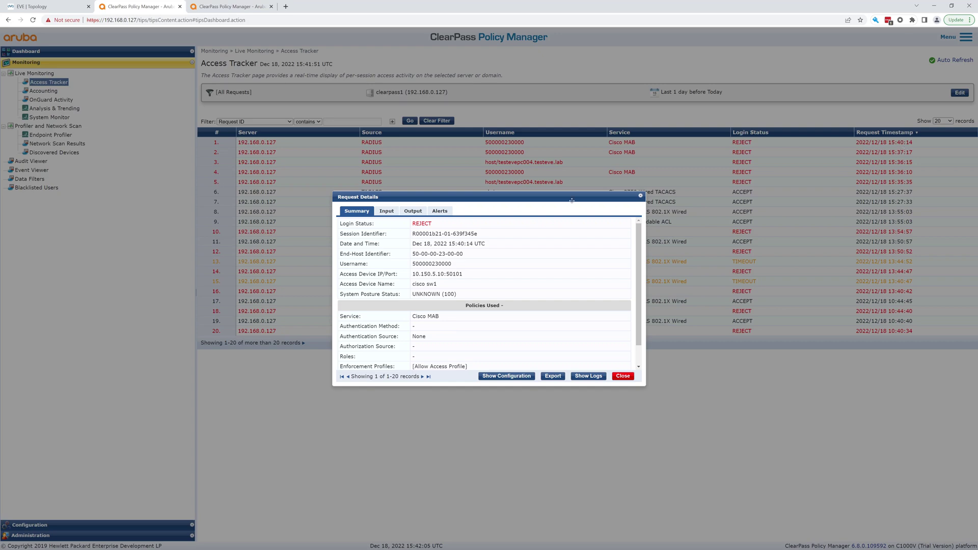
left_click(641, 197)
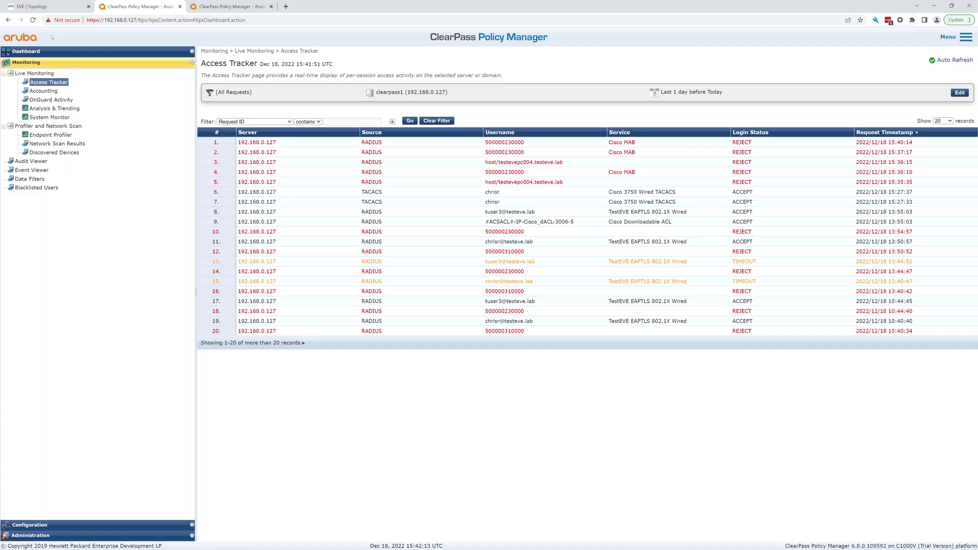
left_click(33, 6)
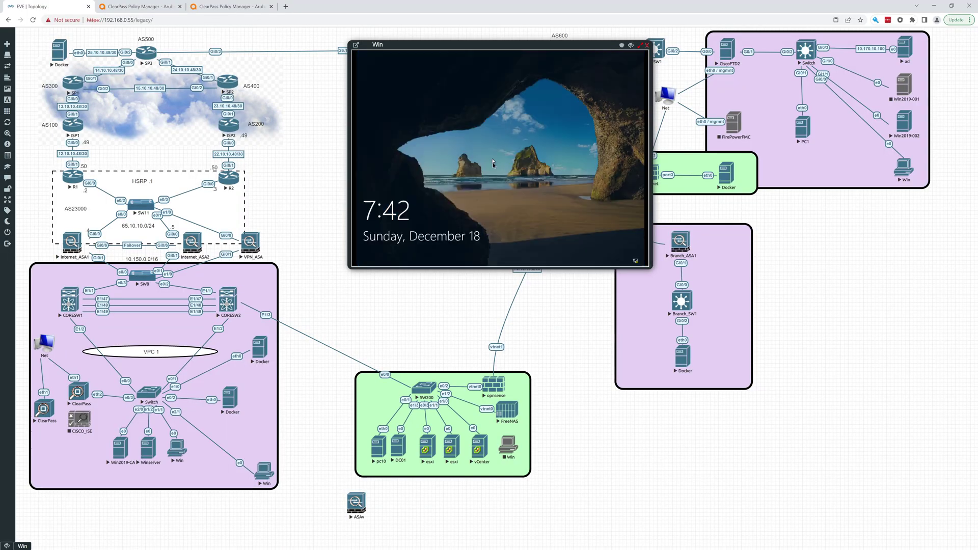
left_click(135, 6)
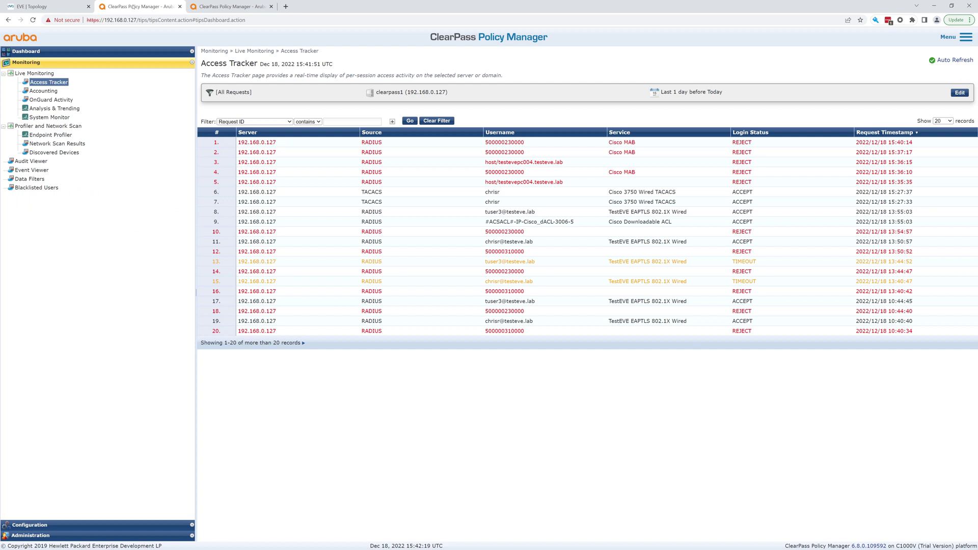
- Refresh the Access Tracker and examine the summary of the newest request from host/testevepc004.testeve.lab
left_click(956, 60)
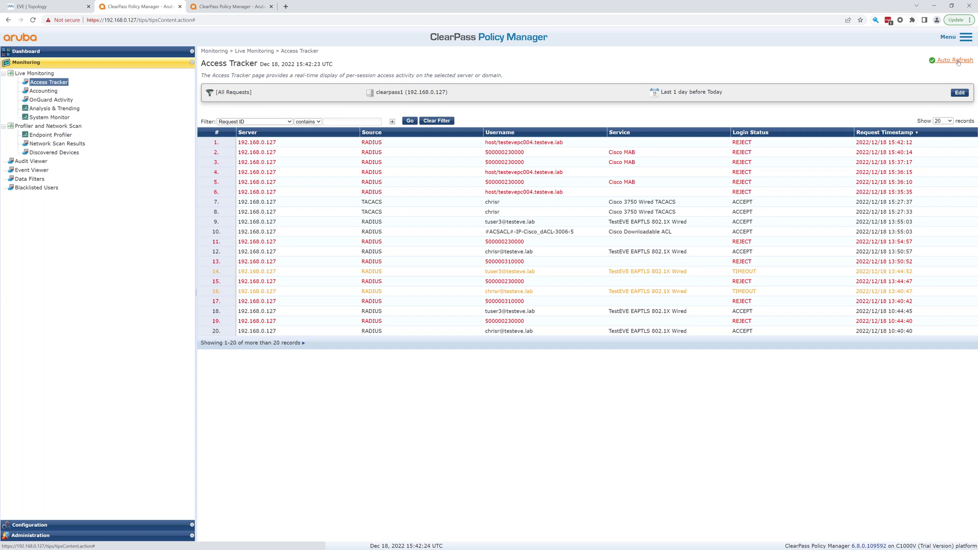
left_click(956, 60)
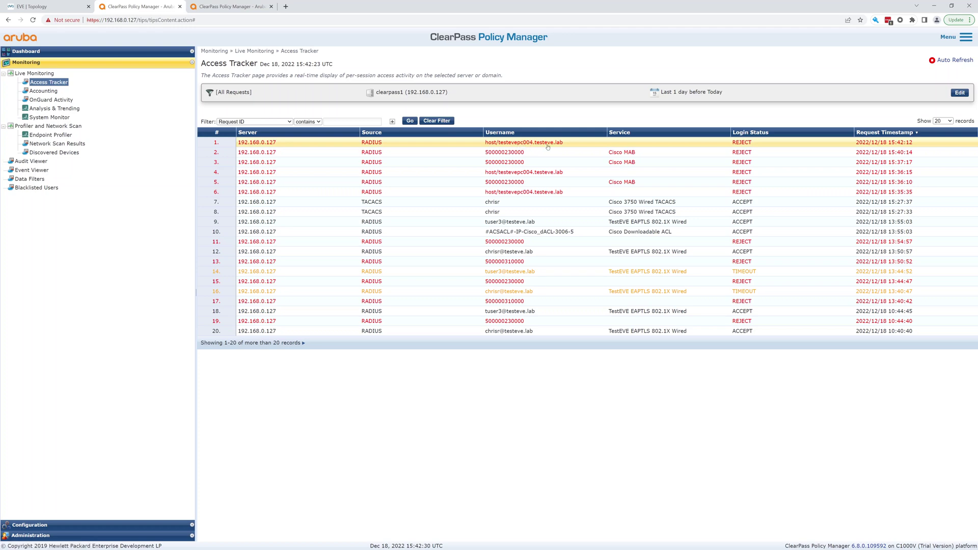
left_click(438, 143)
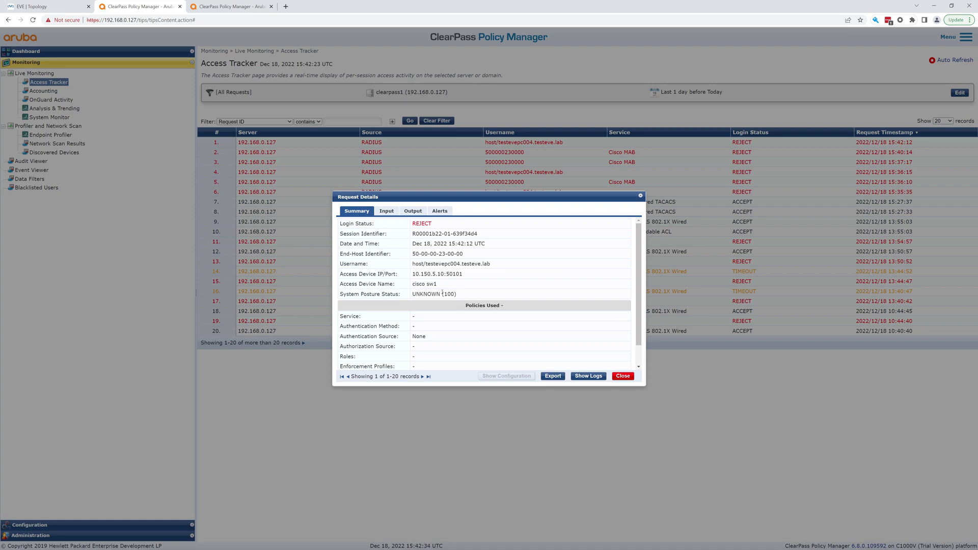
left_click(622, 376)
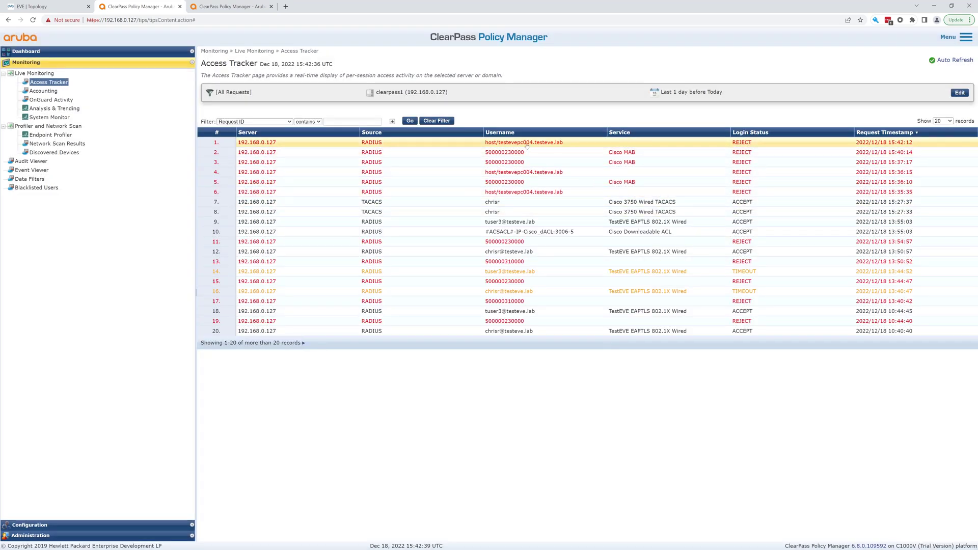
- Reload the Access Tracker list to look for a new Cisco MAB request
left_click(956, 61)
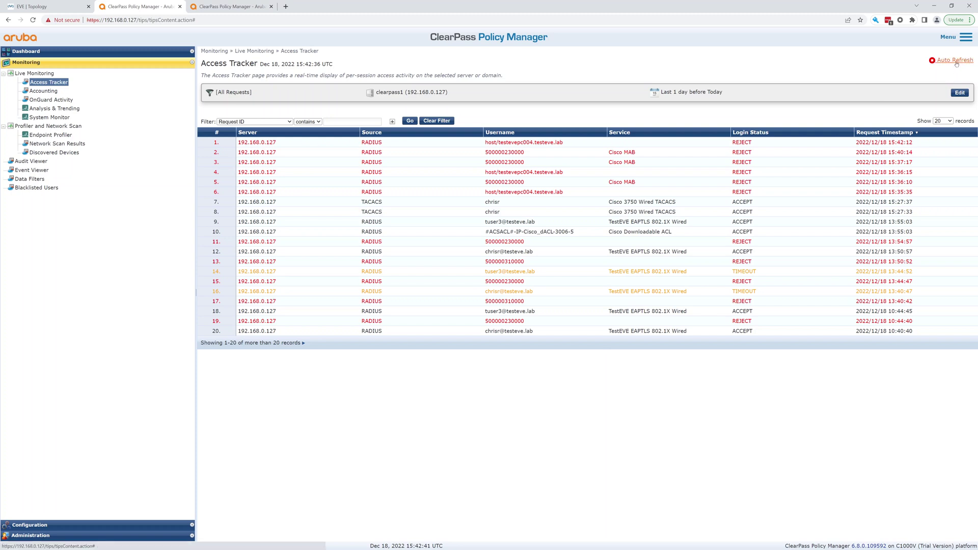
left_click(956, 61)
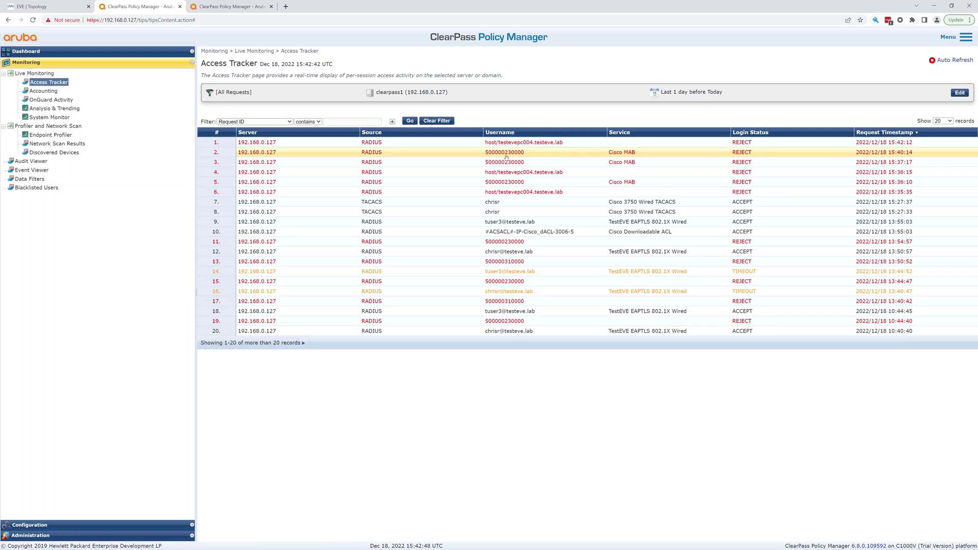
left_click(44, 83)
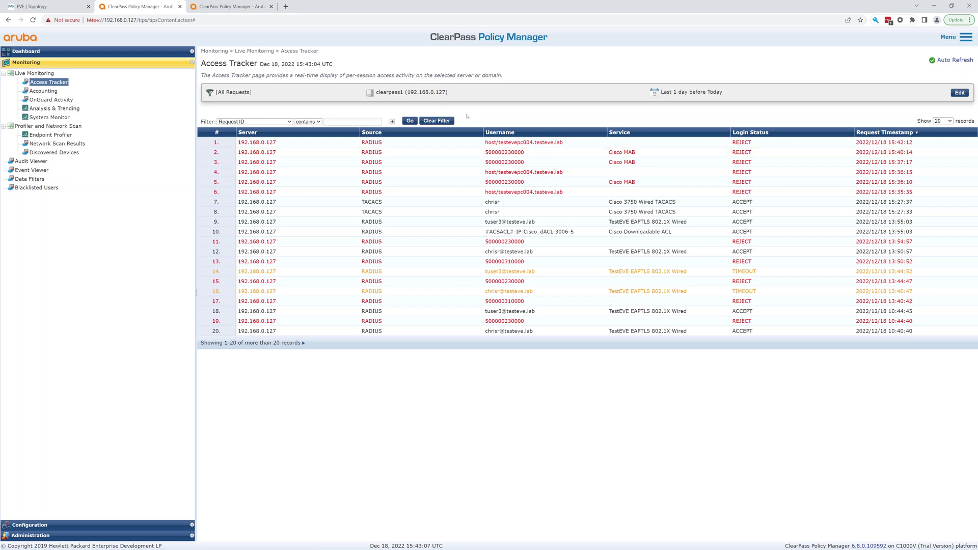
- Wake the Windows client's sign-in screen in the EVE topology, and switch back to ClearPass to refresh the Access Tracker
left_click(39, 7)
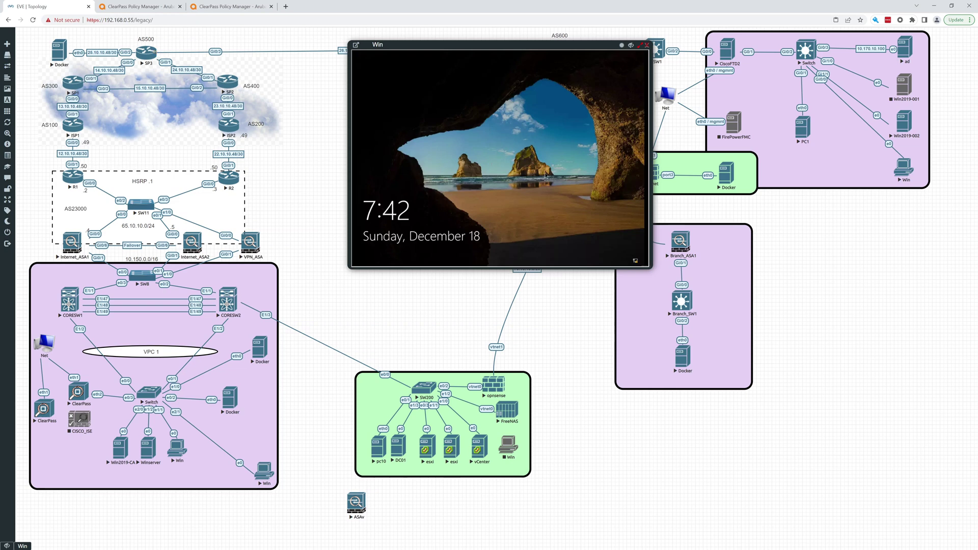
left_click(545, 176)
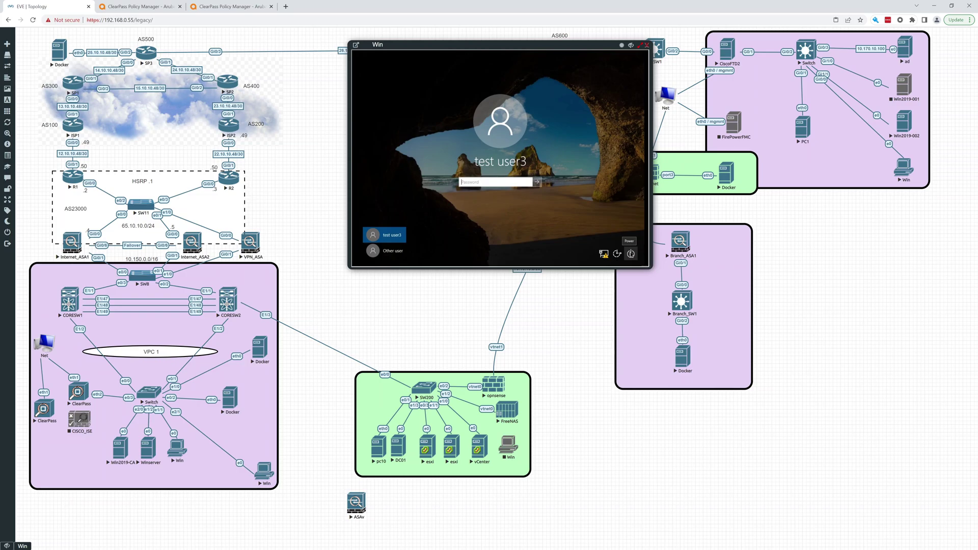
left_click(150, 6)
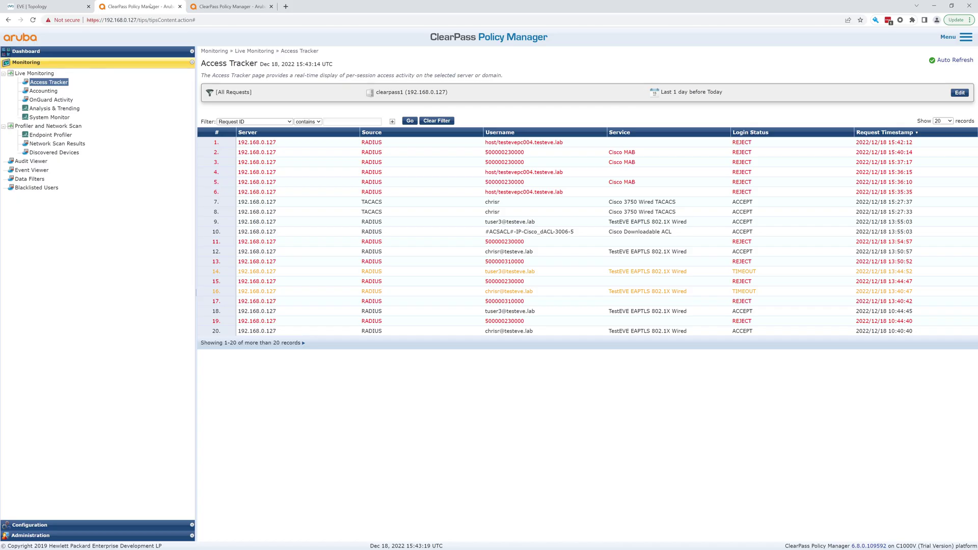
left_click(956, 61)
left_click(956, 62)
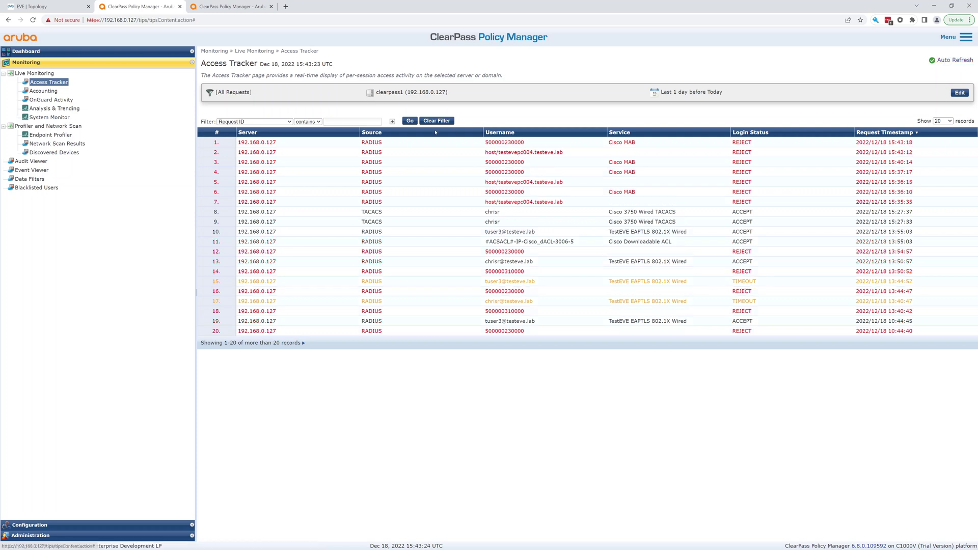
- Examine the newest Cisco MAB request's summary, RADIUS response and alerts, and check the Windows client in the EVE topology
left_click(501, 142)
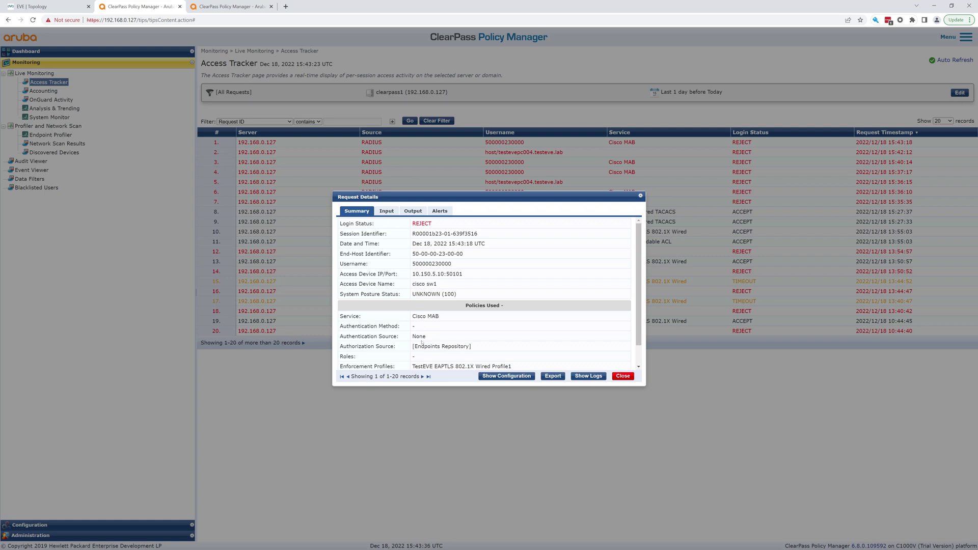
left_click(417, 212)
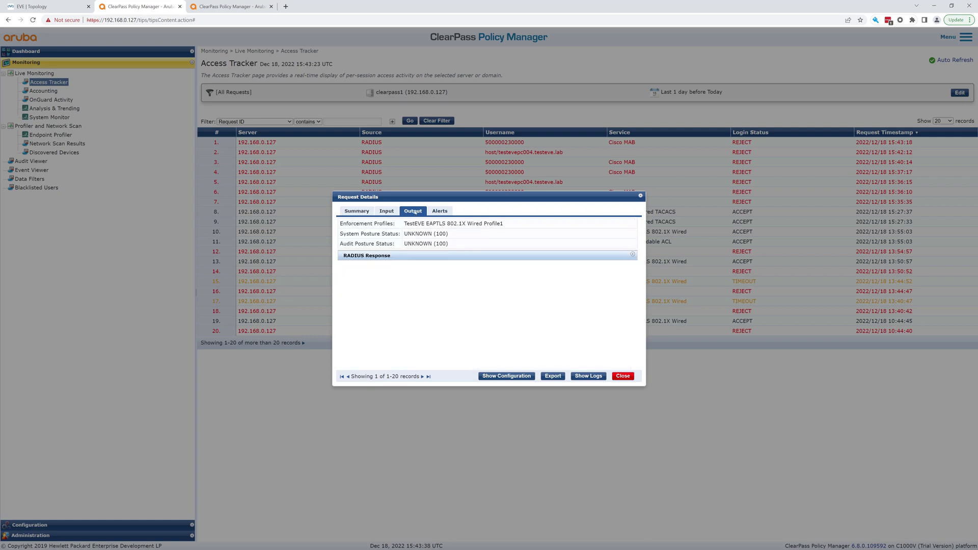
left_click(395, 256)
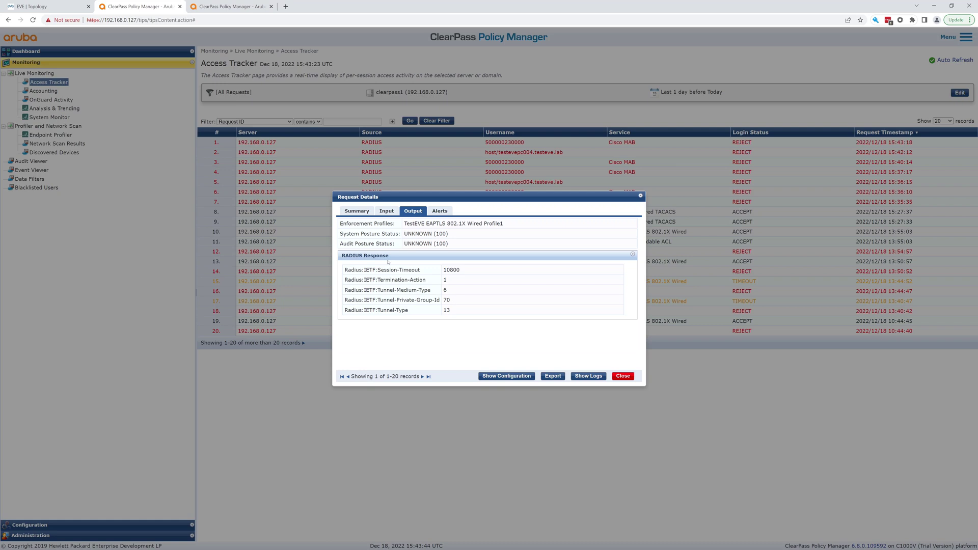
left_click(441, 210)
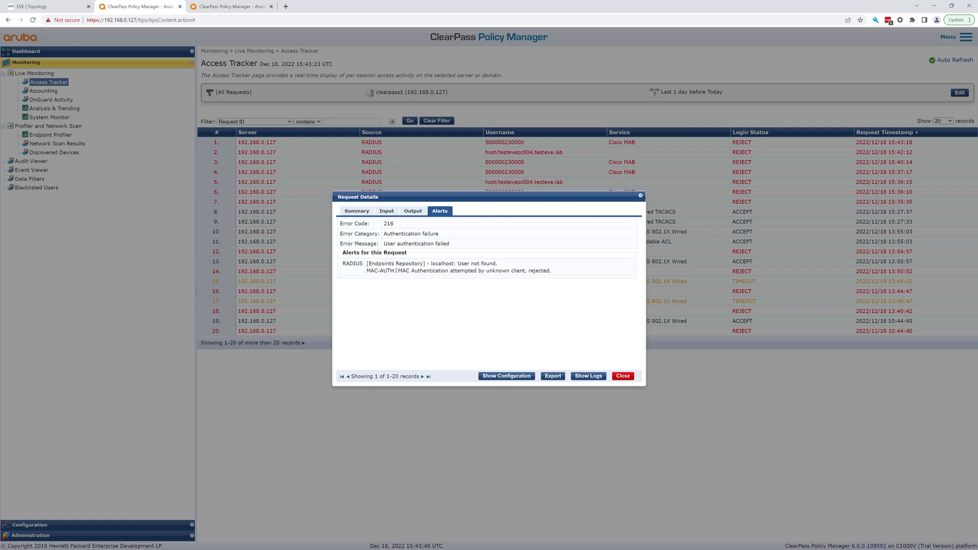
left_click_drag(397, 271, 550, 275)
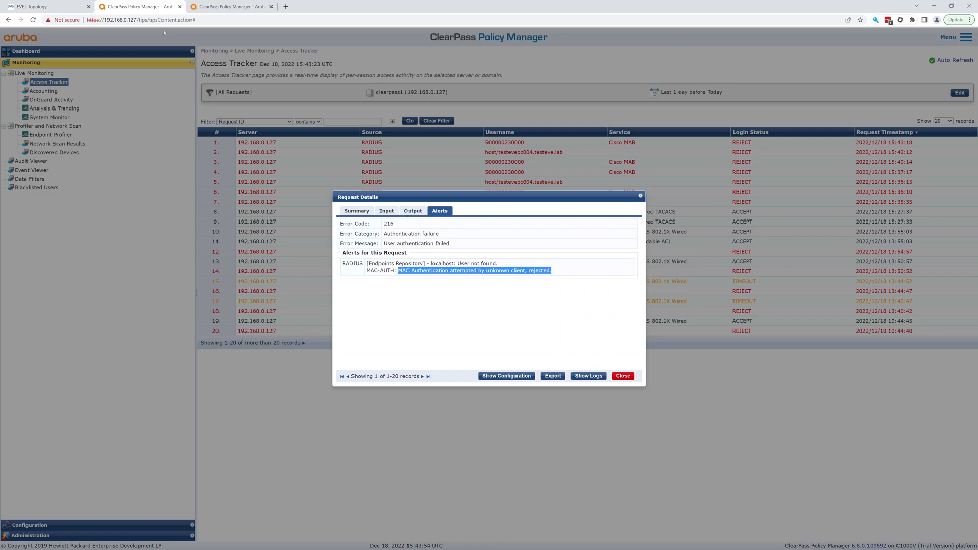
left_click(51, 8)
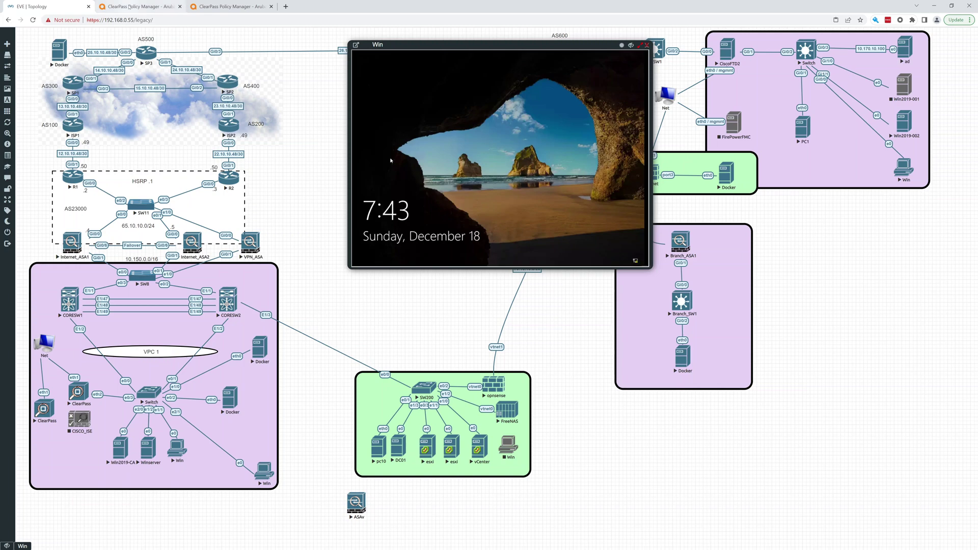
left_click(138, 6)
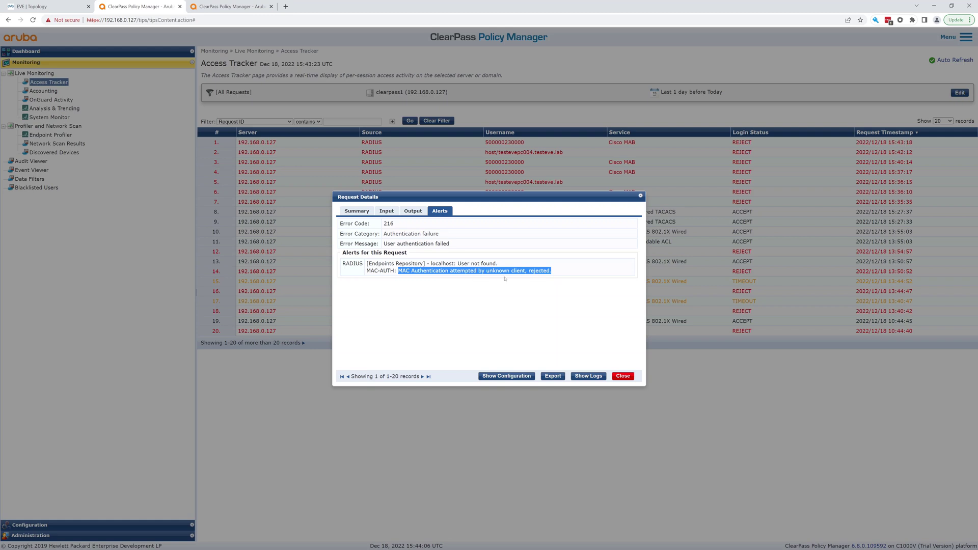
- Examine the same request's output and its RADIUS request, authorization and computed attributes, and close its details
left_click(414, 213)
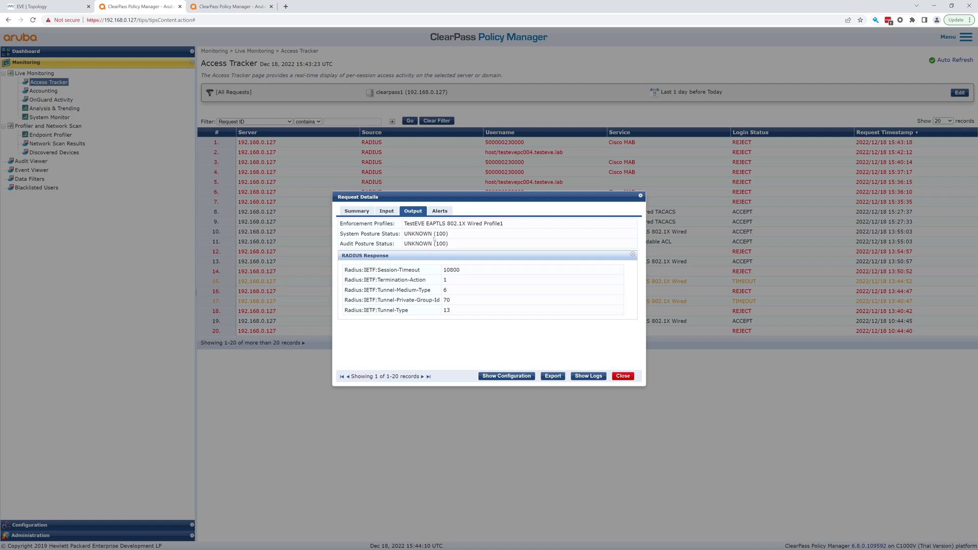
left_click(387, 211)
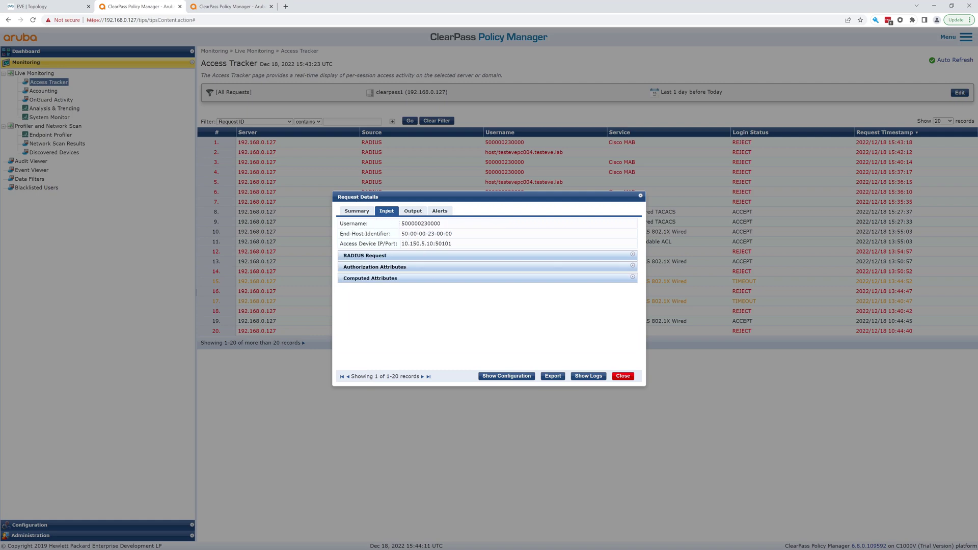
left_click(384, 254)
scroll(421, 275, "down", 3)
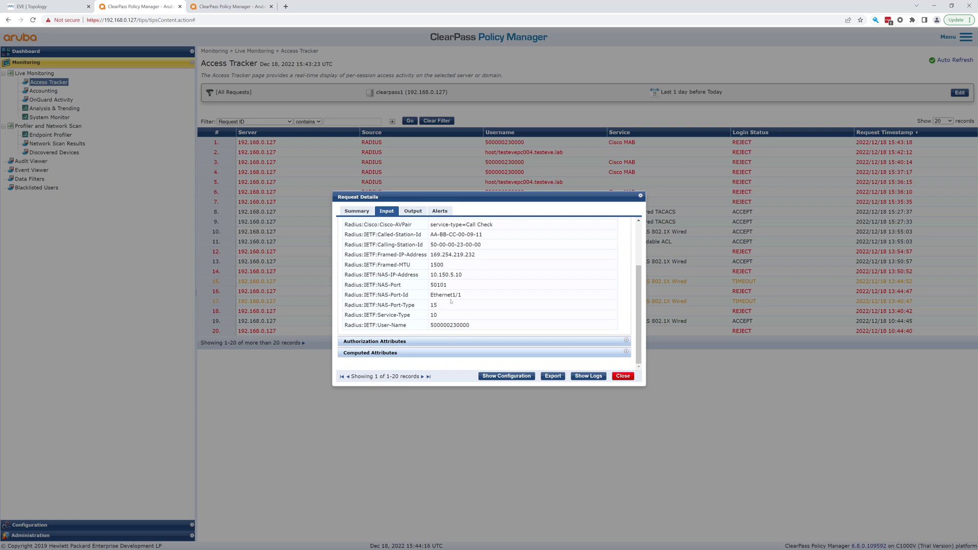
left_click(375, 341)
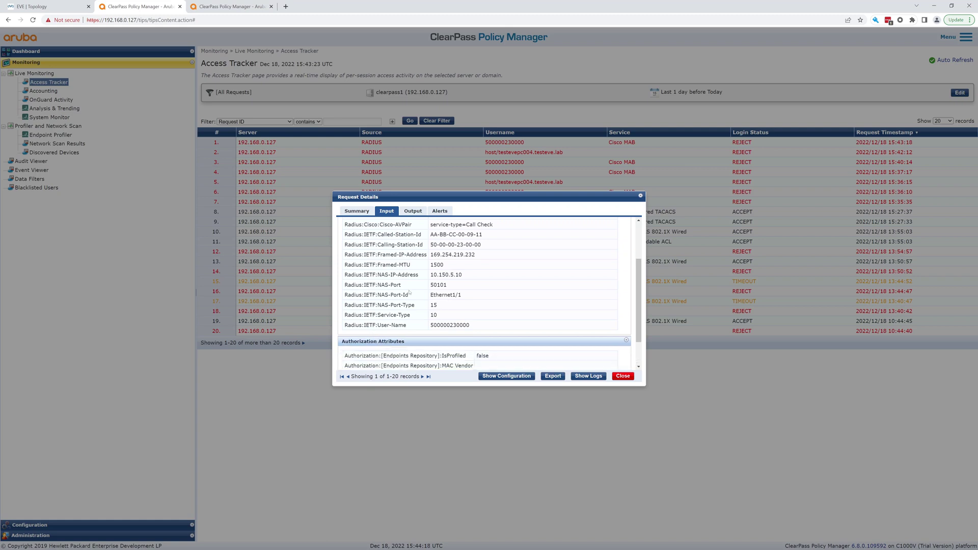
scroll(418, 306, "down", 1)
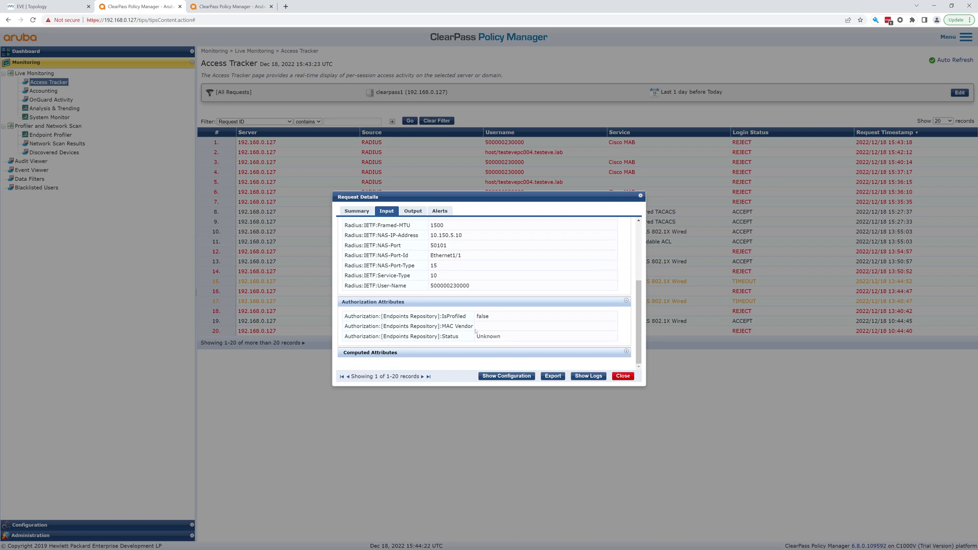
left_click(435, 352)
scroll(442, 305, "down", 5)
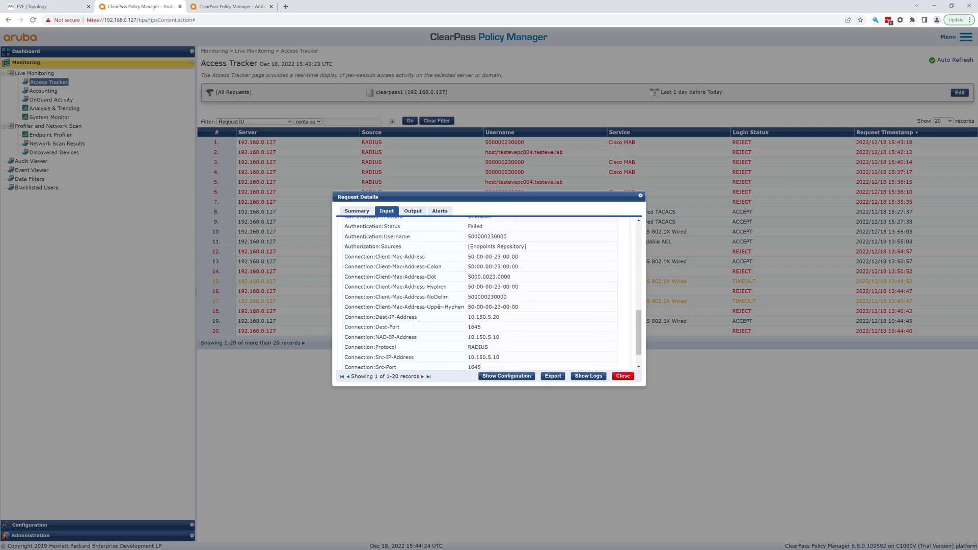
scroll(429, 291, "up", 2)
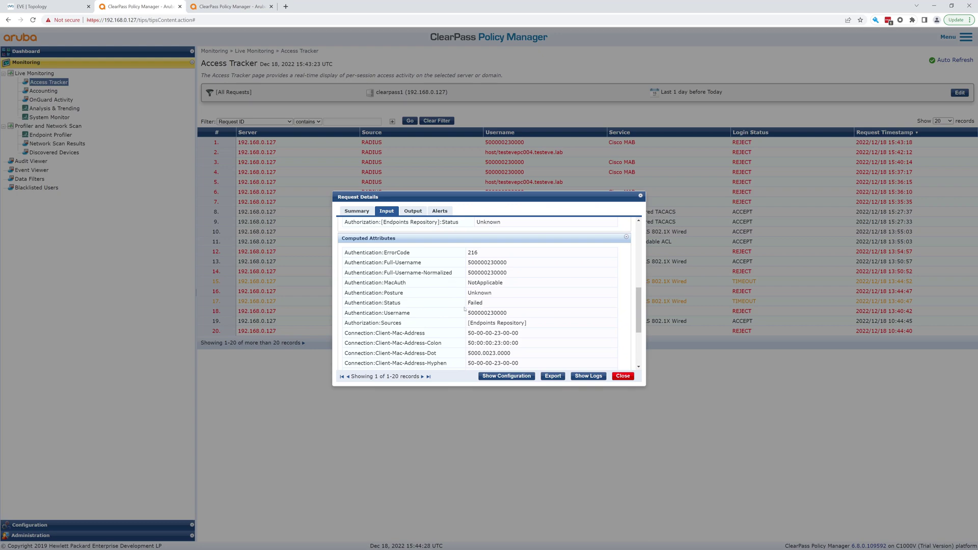
left_click(622, 376)
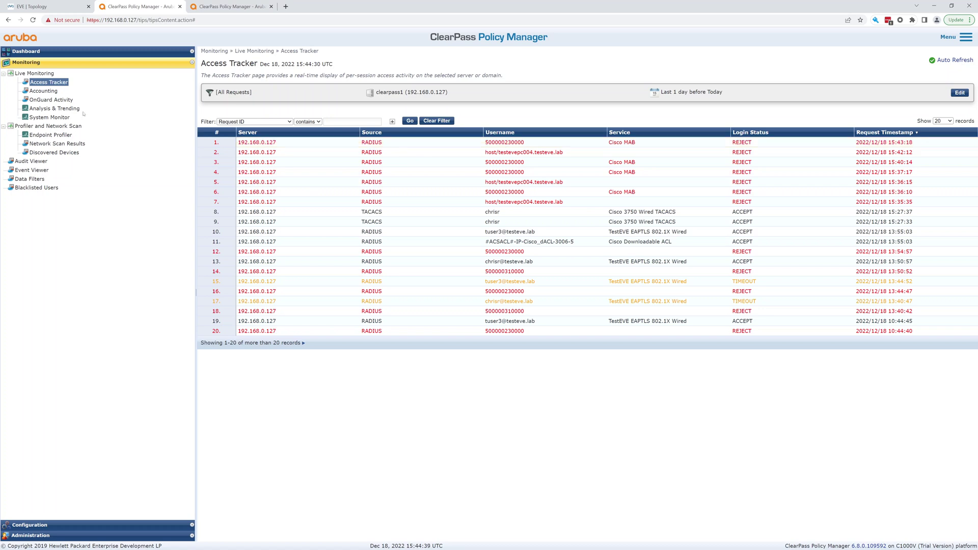
left_click(74, 526)
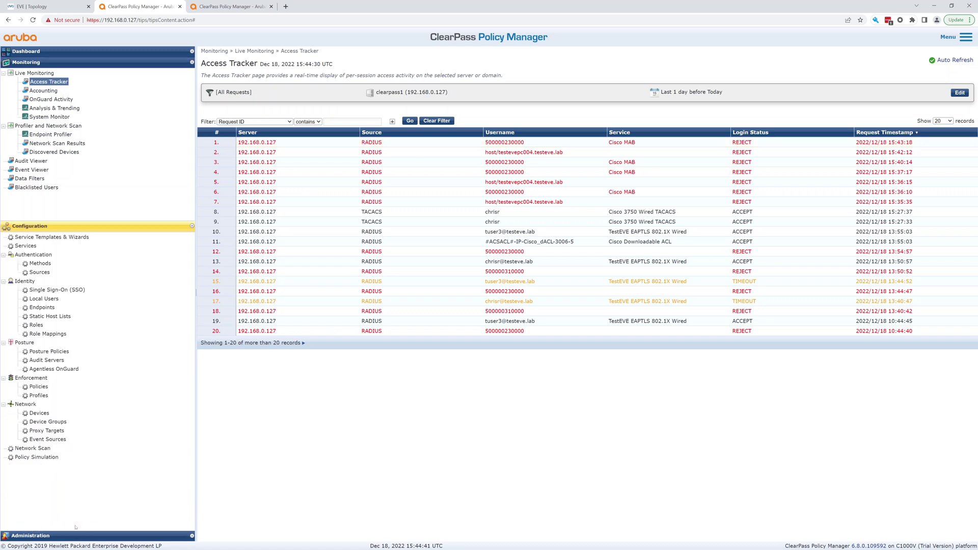
left_click(39, 155)
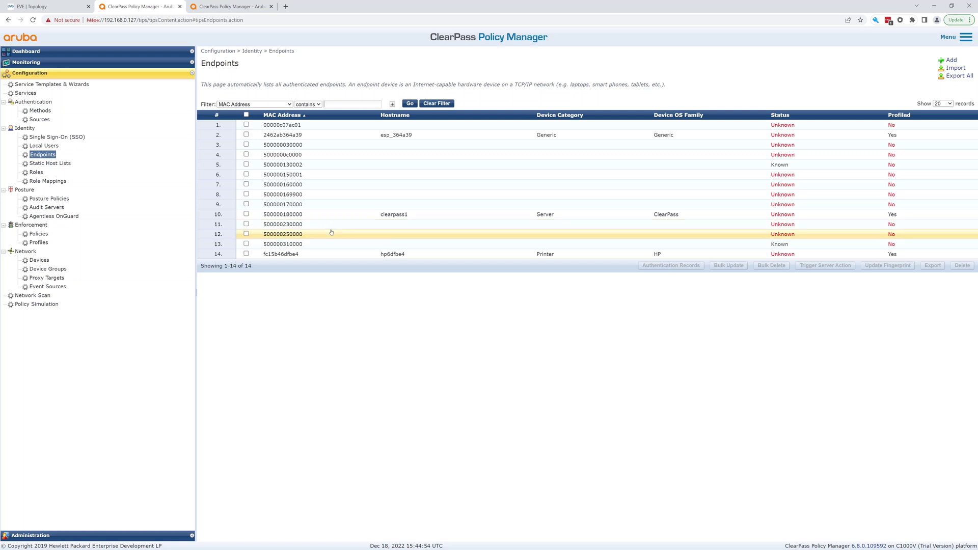
left_click(247, 224)
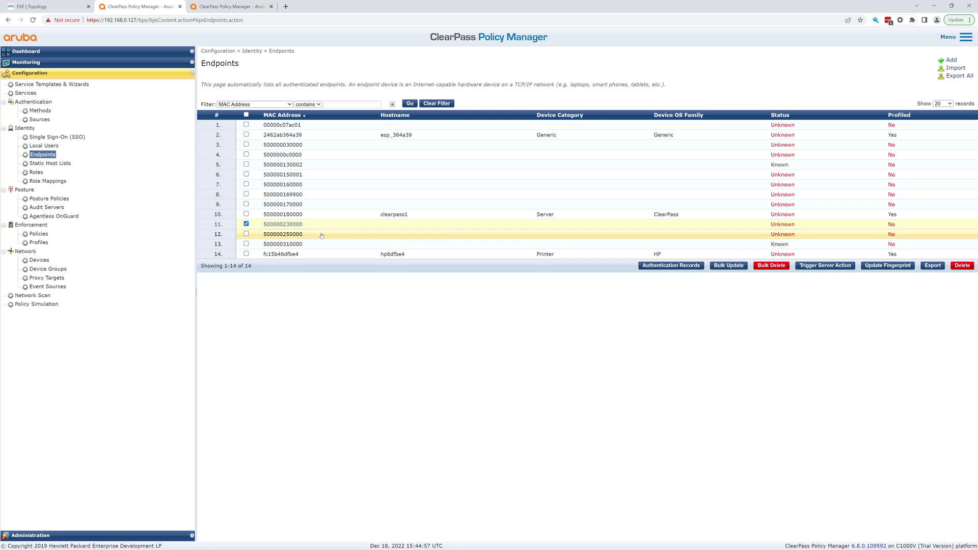
left_click(290, 225)
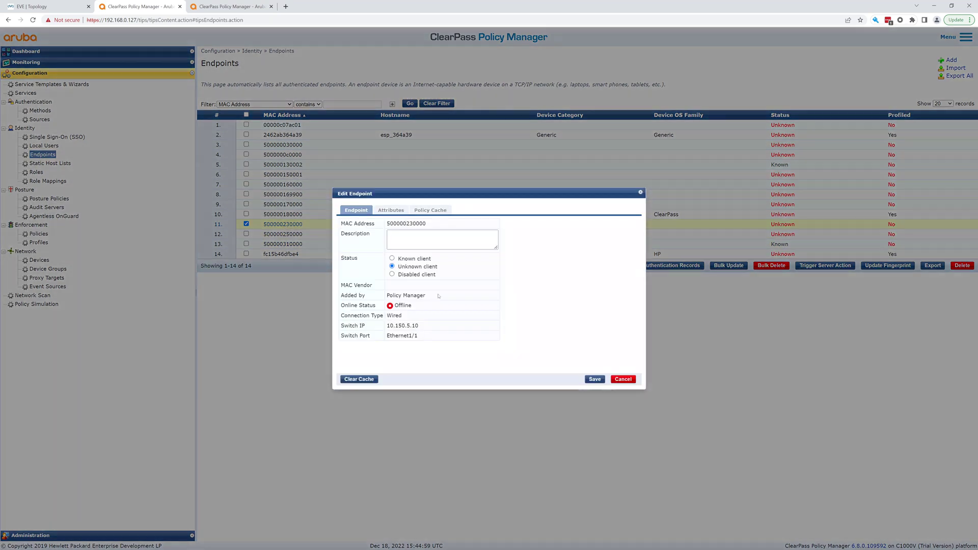
left_click(392, 259)
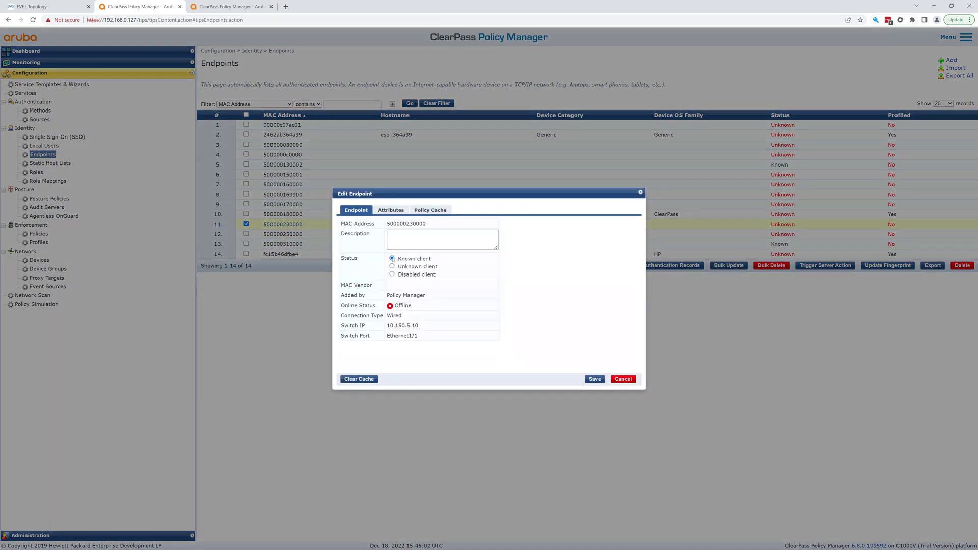
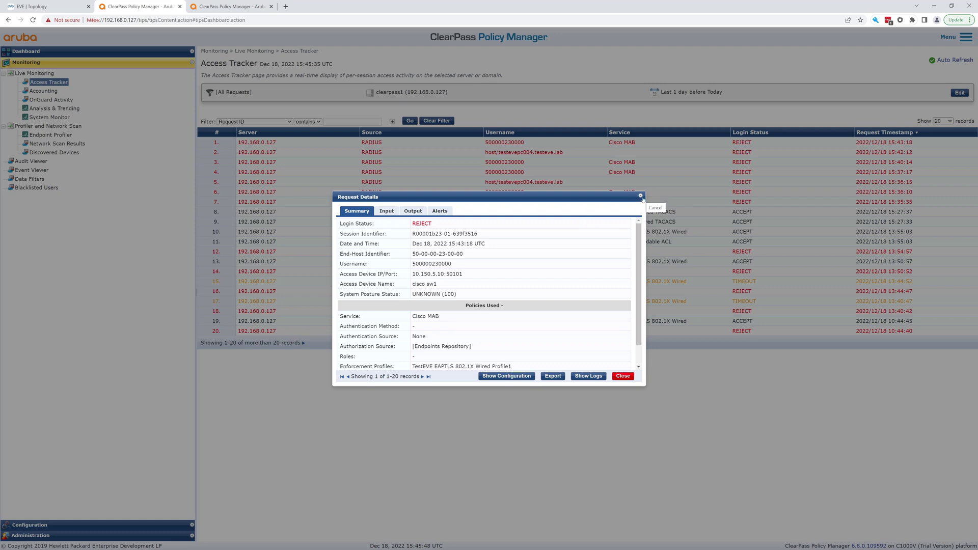
- Close the request details, check the Windows client in the EVE topology, and refresh ClearPass's Access Tracker for new requests
left_click(641, 196)
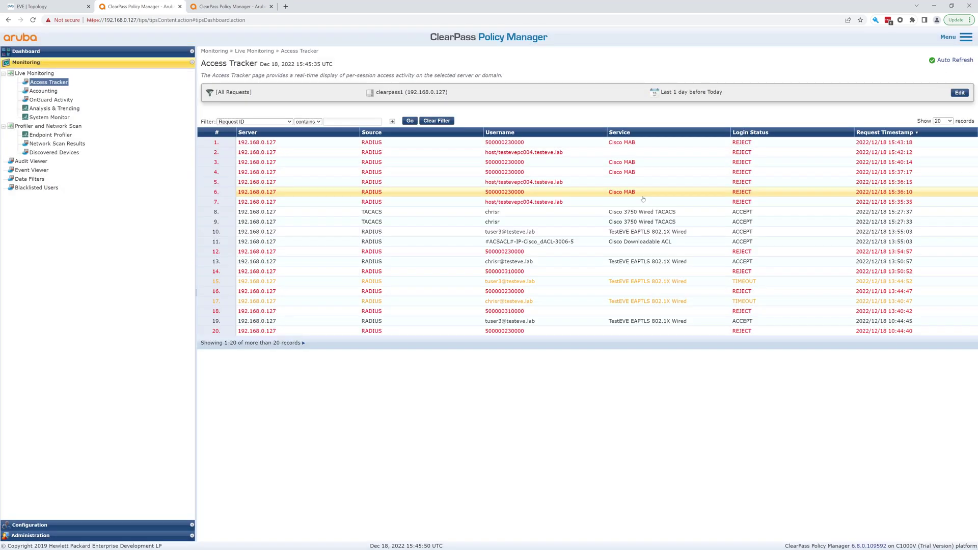
left_click(958, 60)
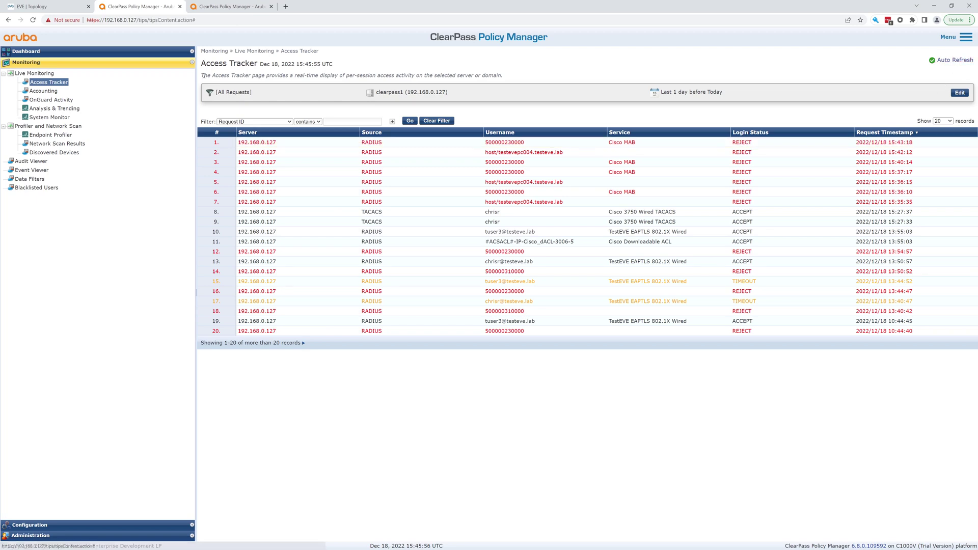
left_click(45, 3)
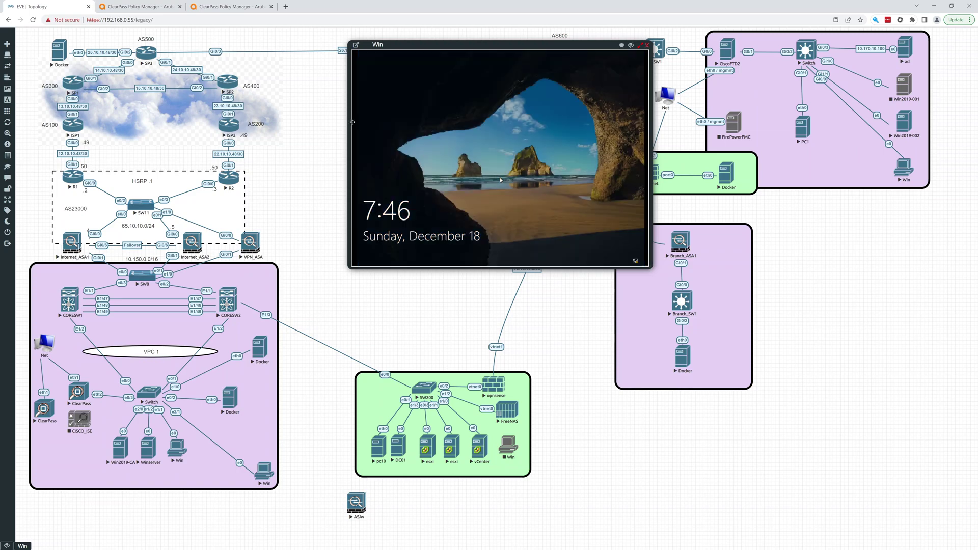
key("ctrl+Tab")
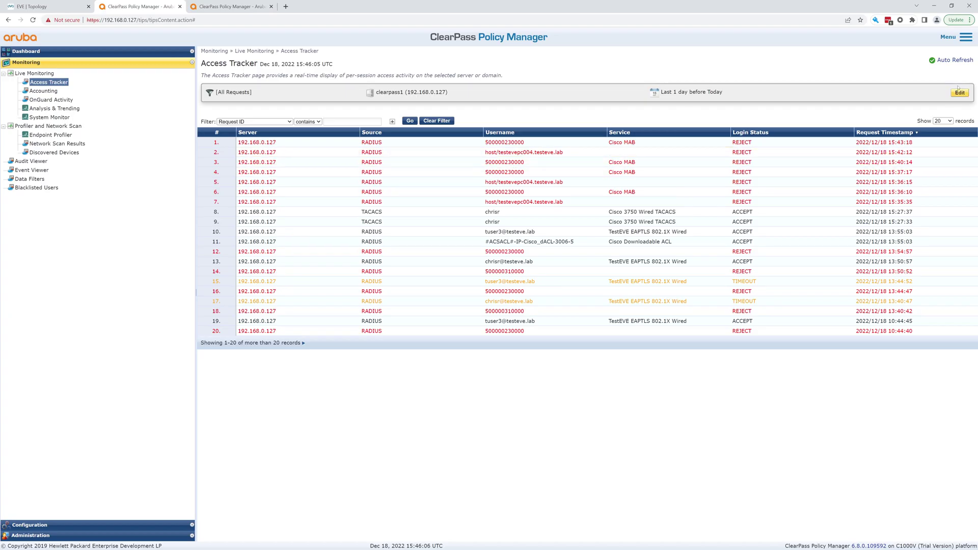
left_click(951, 61)
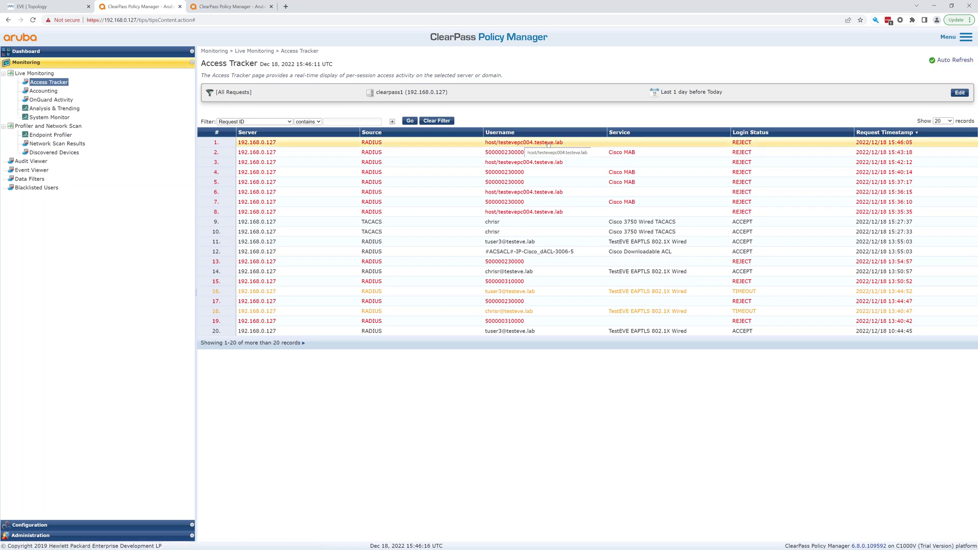
- Examine the summary of the newest host/testevepc004.testeve.lab request, close it, and refresh the Access Tracker list again
left_click(454, 147)
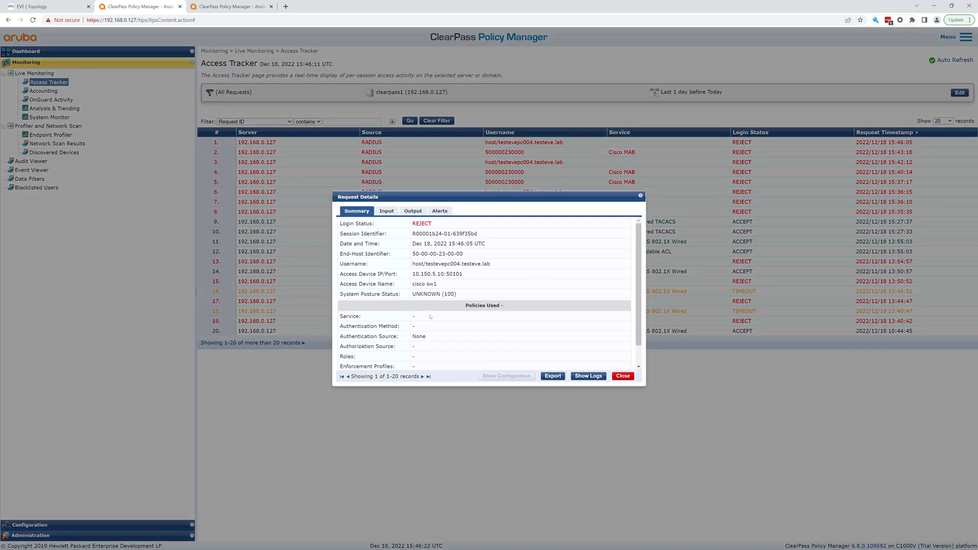
left_click(630, 377)
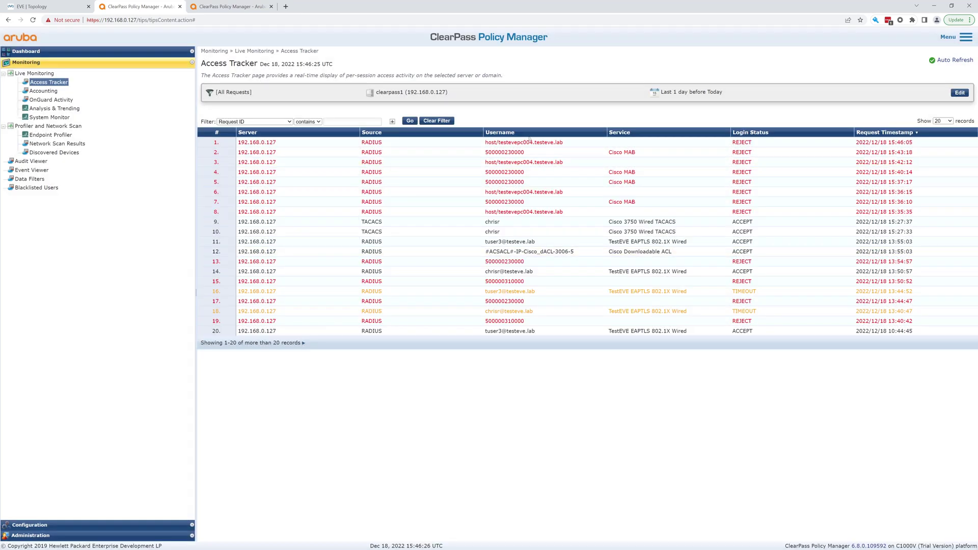
left_click(964, 61)
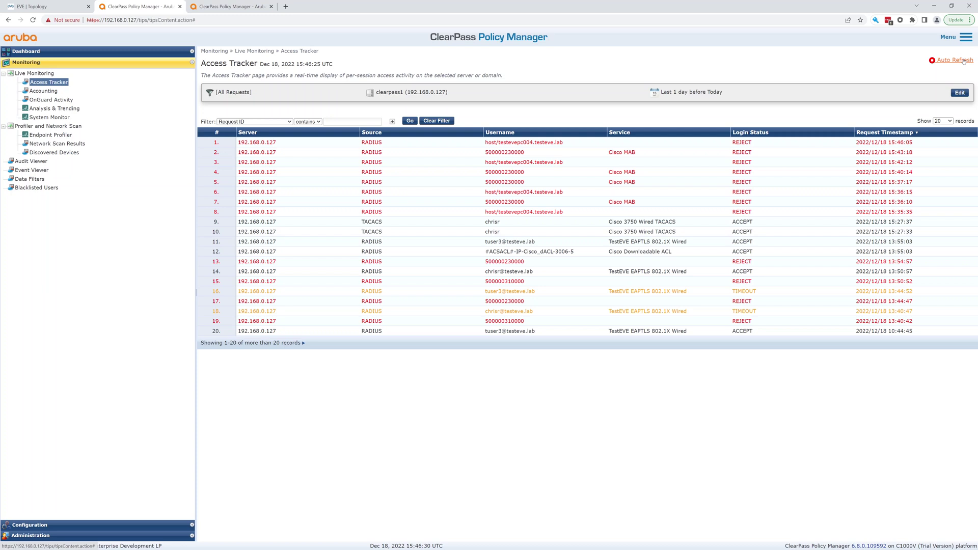
left_click(964, 62)
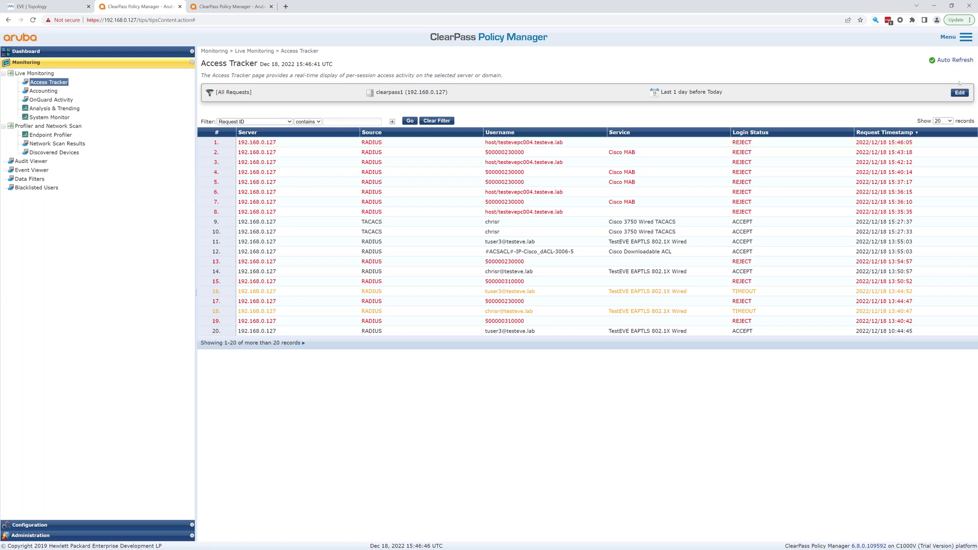
left_click(959, 61)
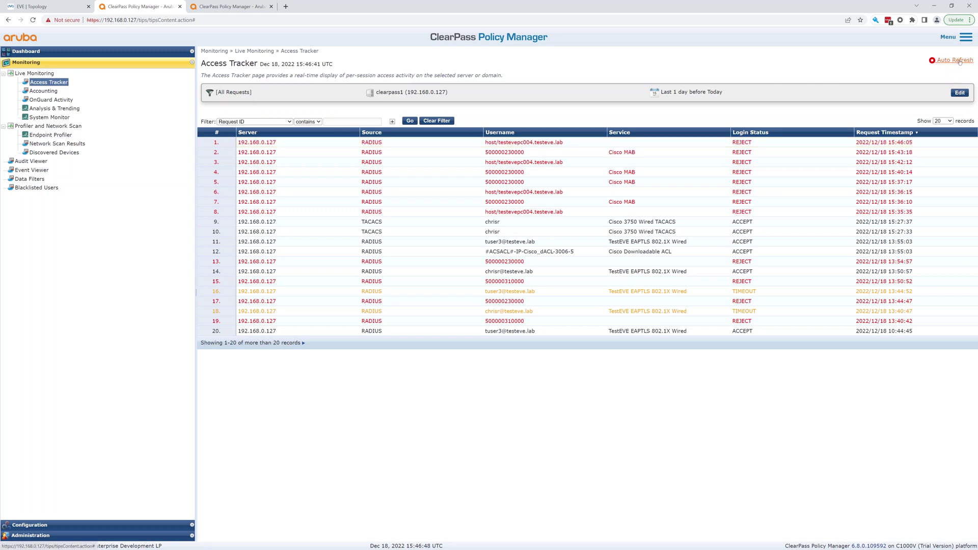
left_click(960, 61)
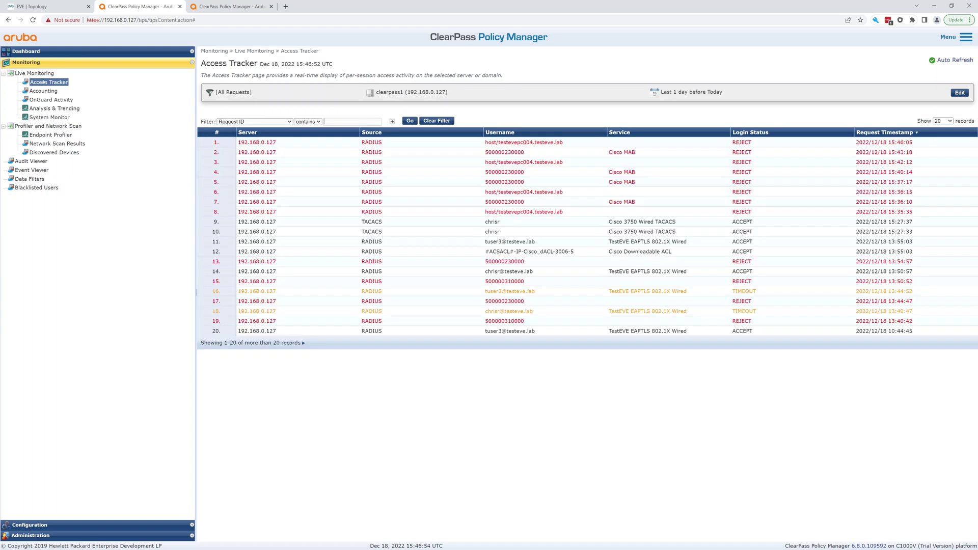
- Switch between the Windows client in the EVE topology and ClearPass's Access Tracker to look for a new Cisco MAB request
left_click(64, 10)
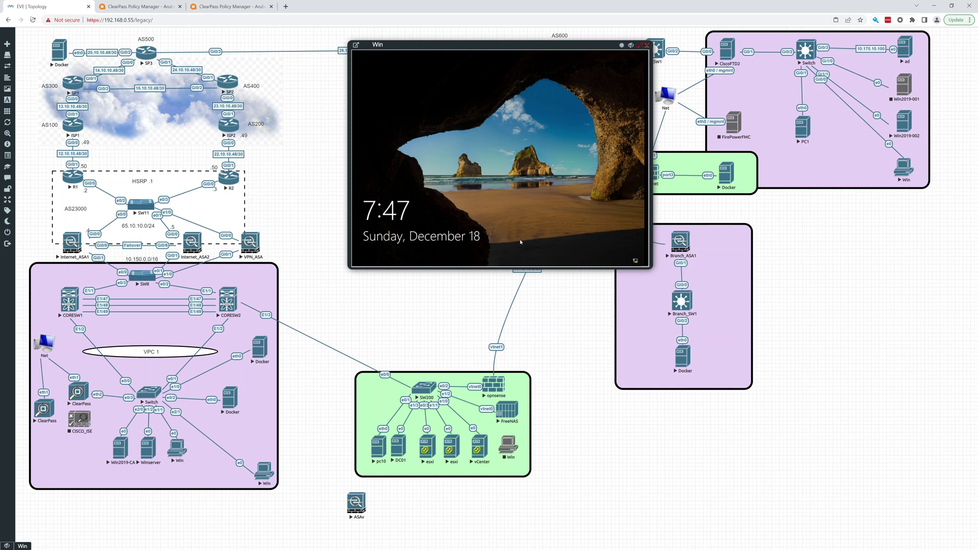
left_click(108, 7)
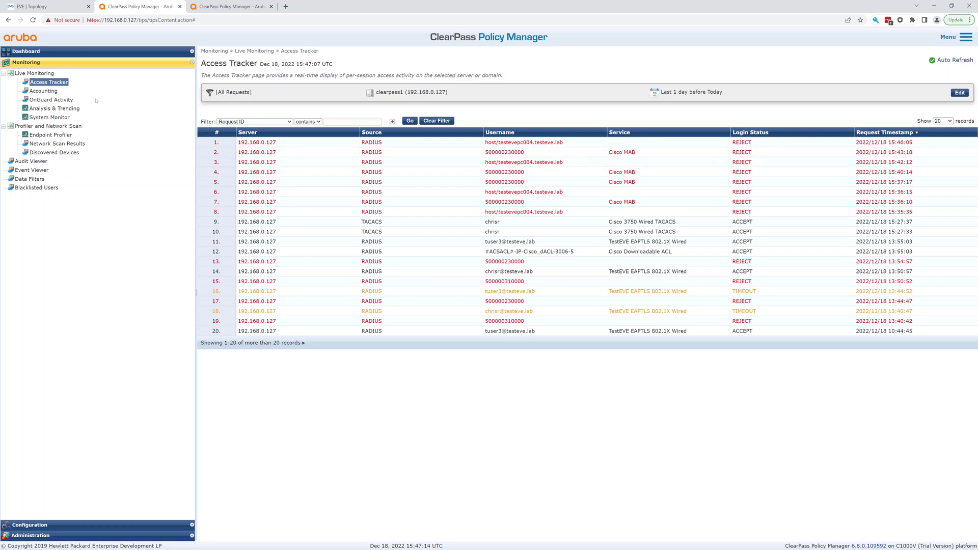
left_click(45, 6)
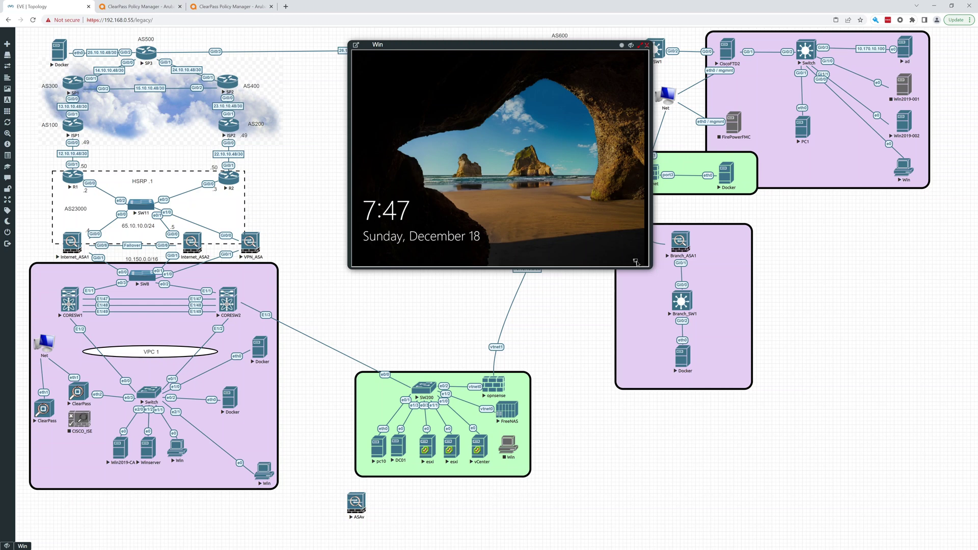
left_click(137, 6)
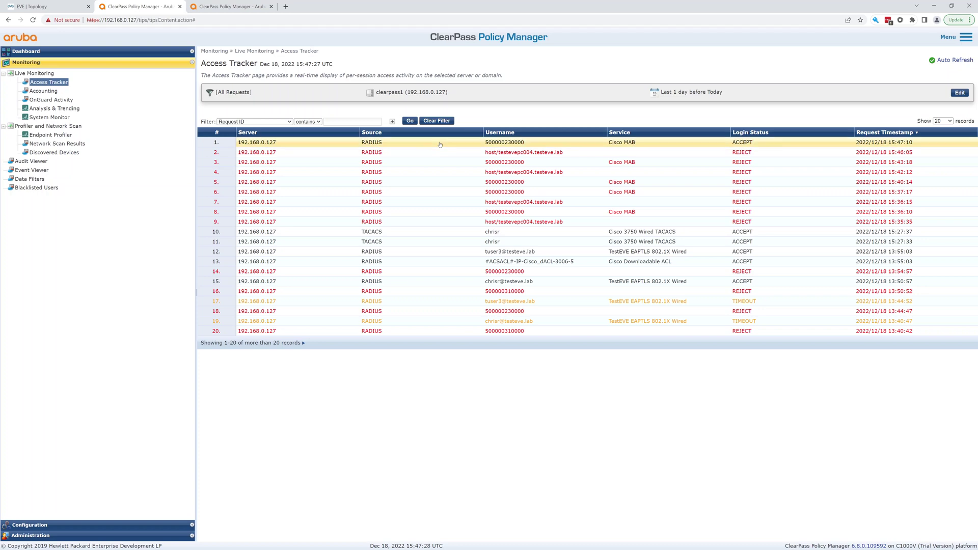
- Examine the newest Cisco MAB request's summary, including its authorization source, roles and enforcement profile
left_click(420, 146)
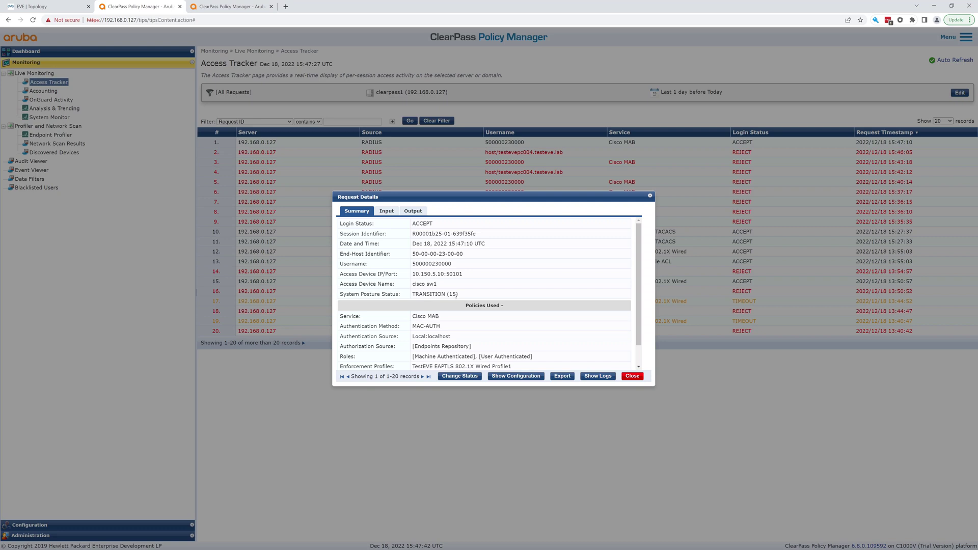
scroll(454, 288, "down", 1)
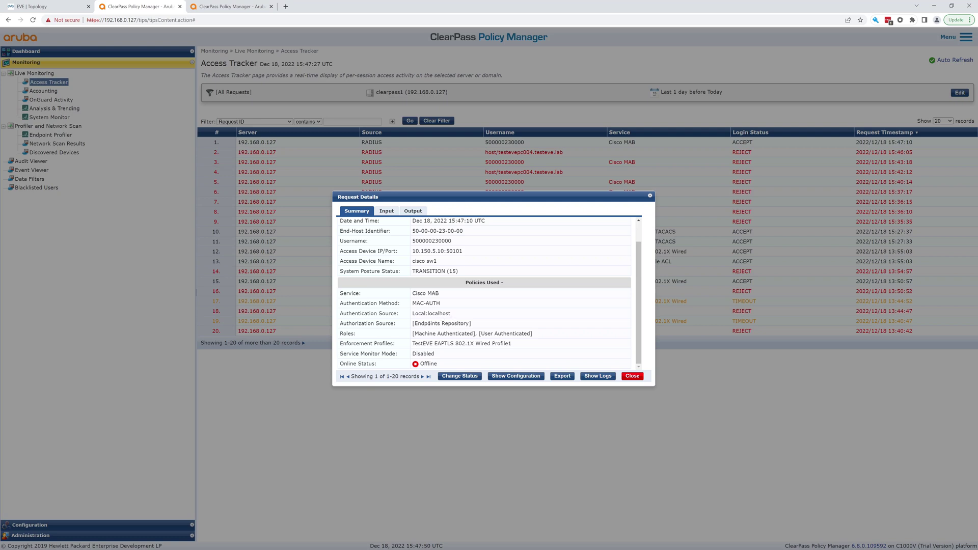
left_click_drag(424, 323, 528, 335)
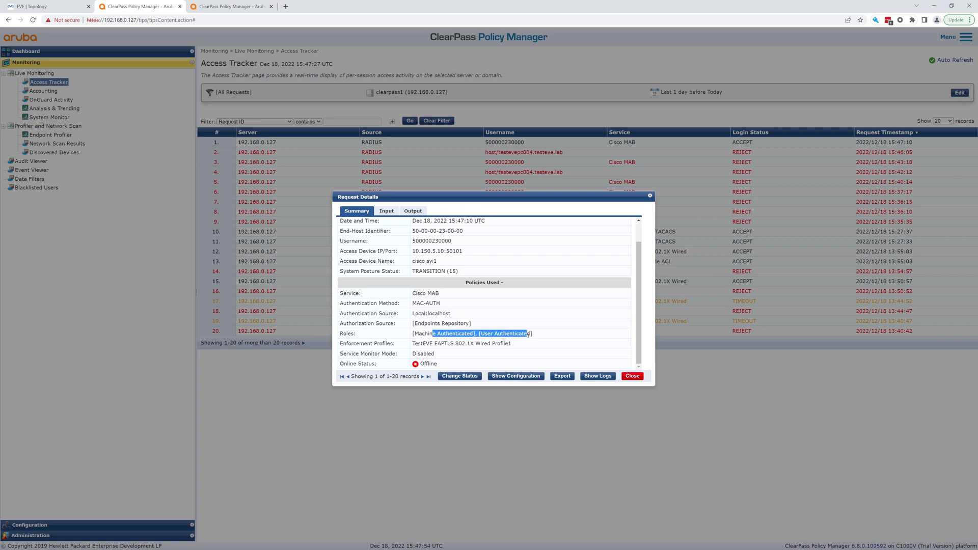
left_click_drag(442, 344, 511, 344)
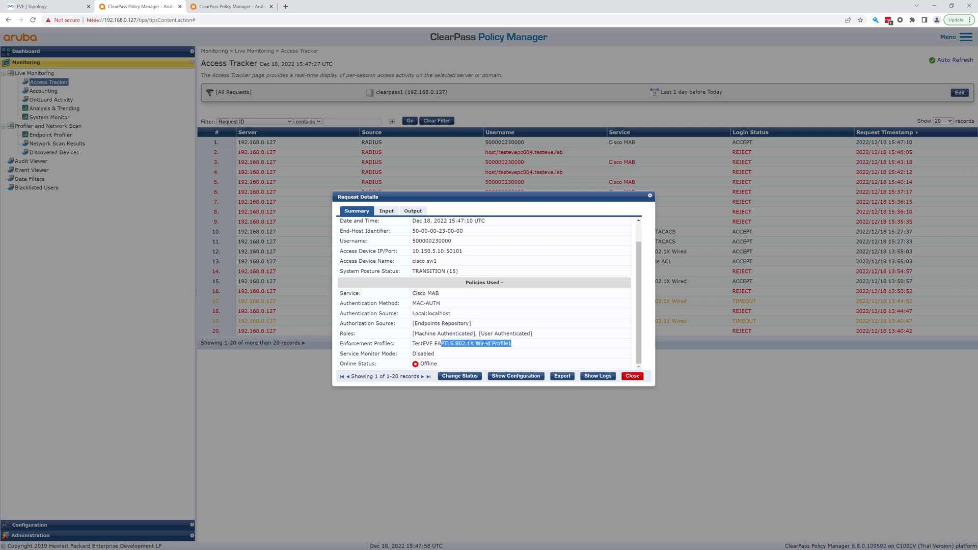
left_click(451, 343)
- Examine the request's input details, covering its RADIUS request, authorization attributes and computed attributes
left_click(391, 212)
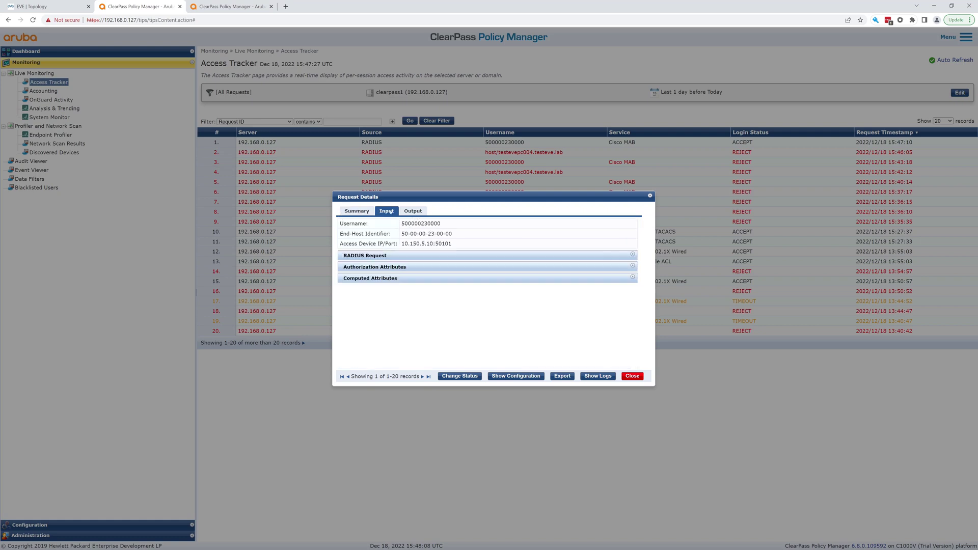
left_click(390, 256)
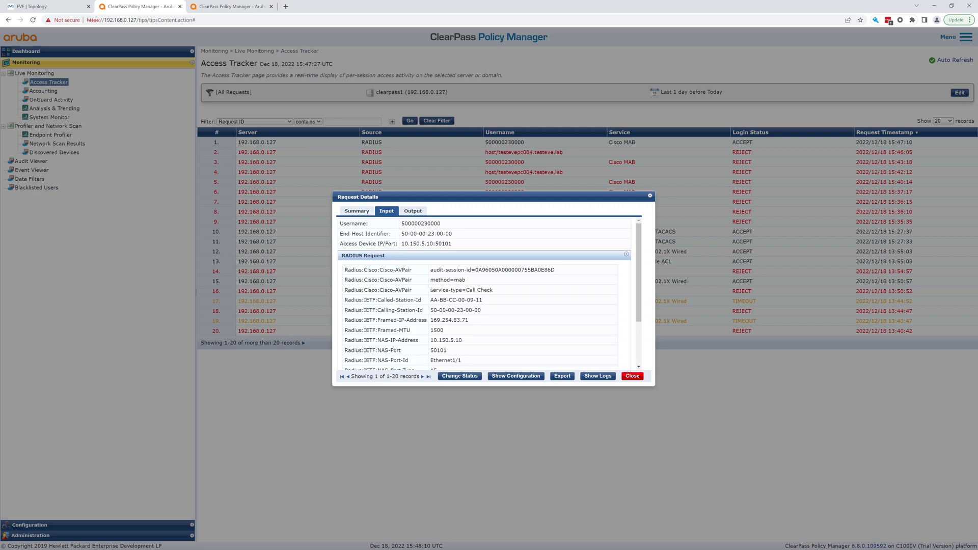
scroll(435, 288, "down", 3)
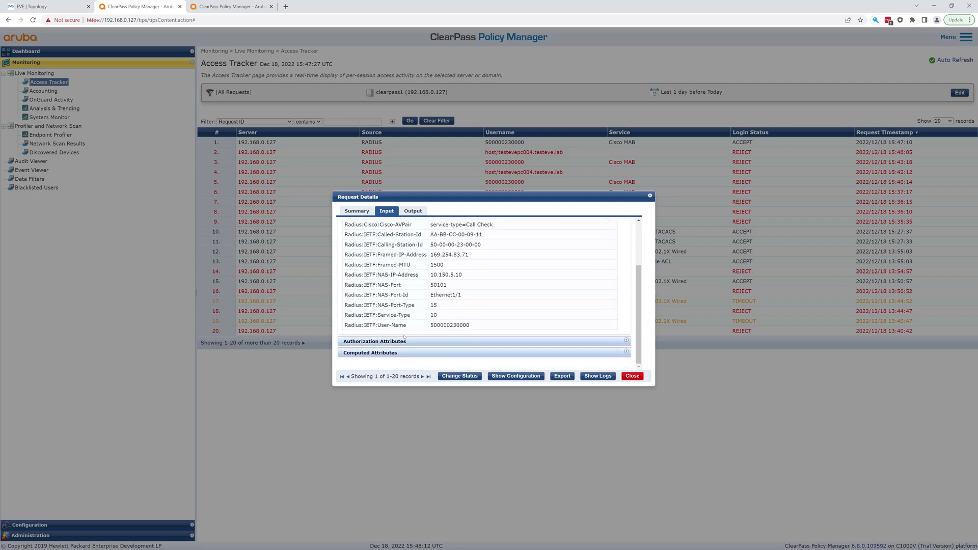
left_click(404, 339)
scroll(433, 282, "down", 1)
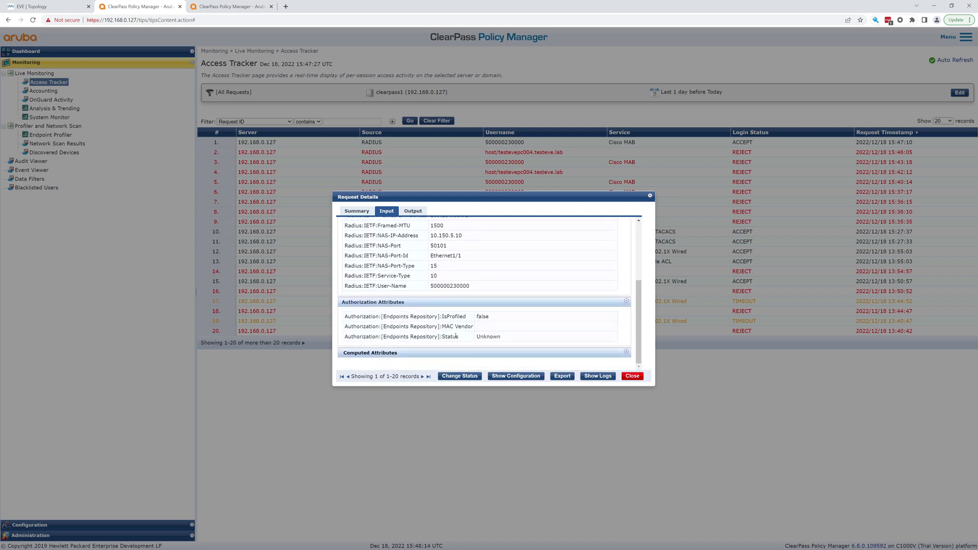
left_click(410, 354)
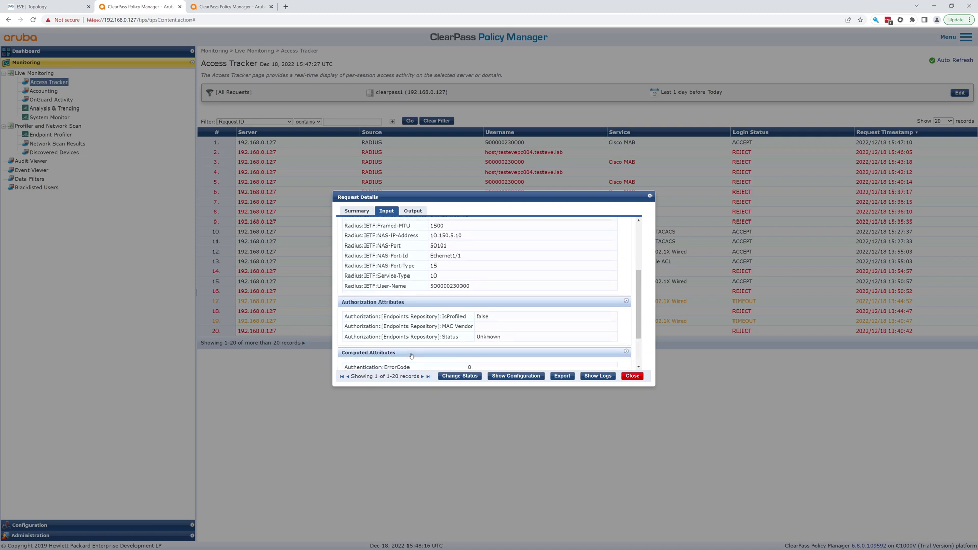
scroll(448, 305, "down", 5)
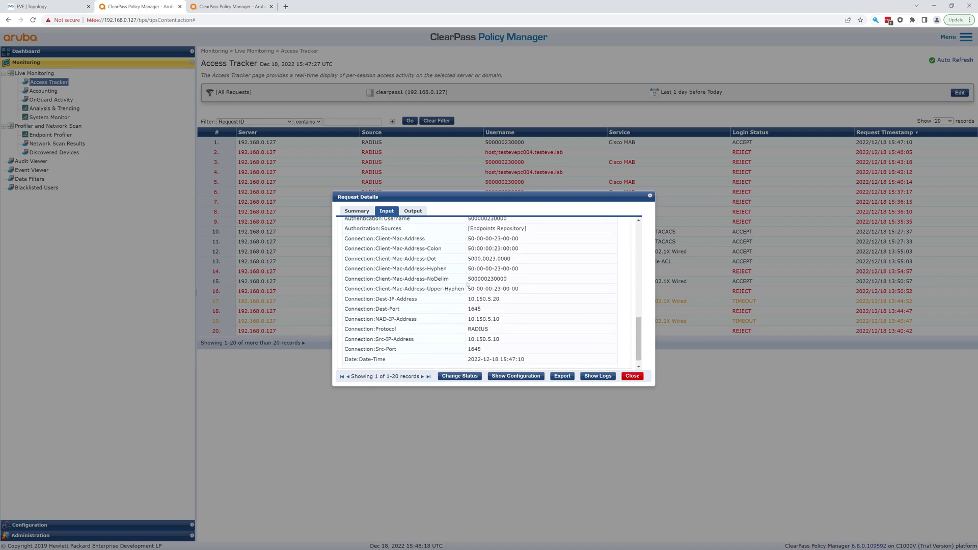
scroll(463, 296, "down", 1)
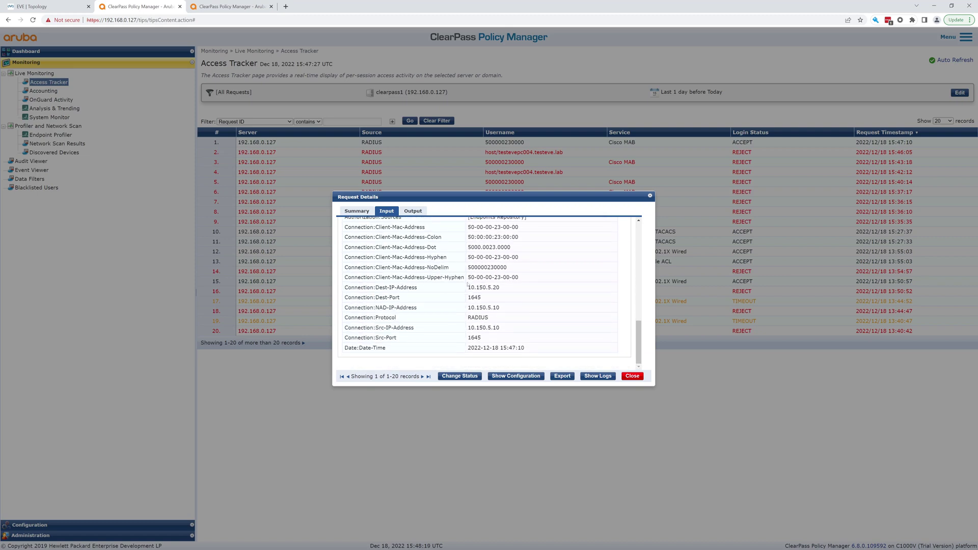
- Examine the request's output details, including the tunnel private group ID in the RADIUS response and the posture response
left_click(418, 212)
left_click(403, 257)
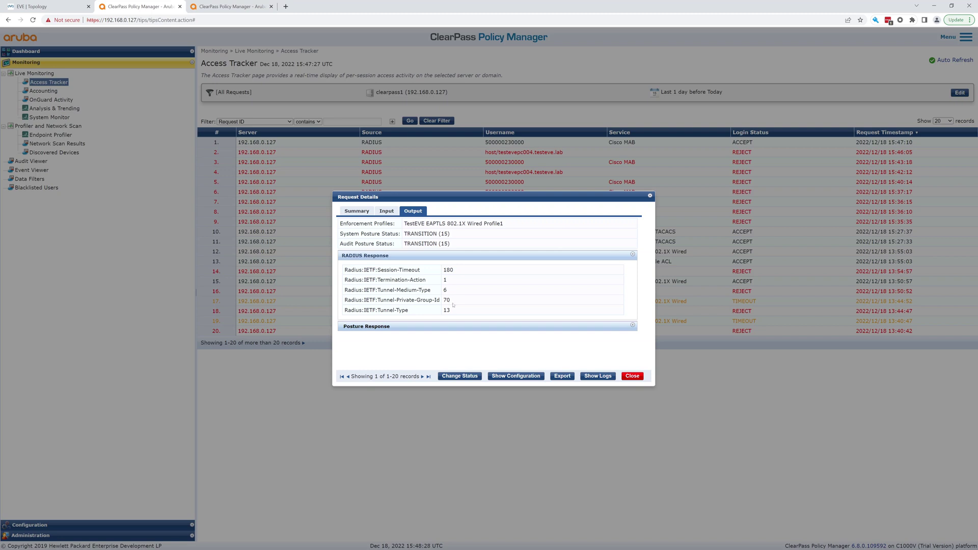
double_click(445, 300)
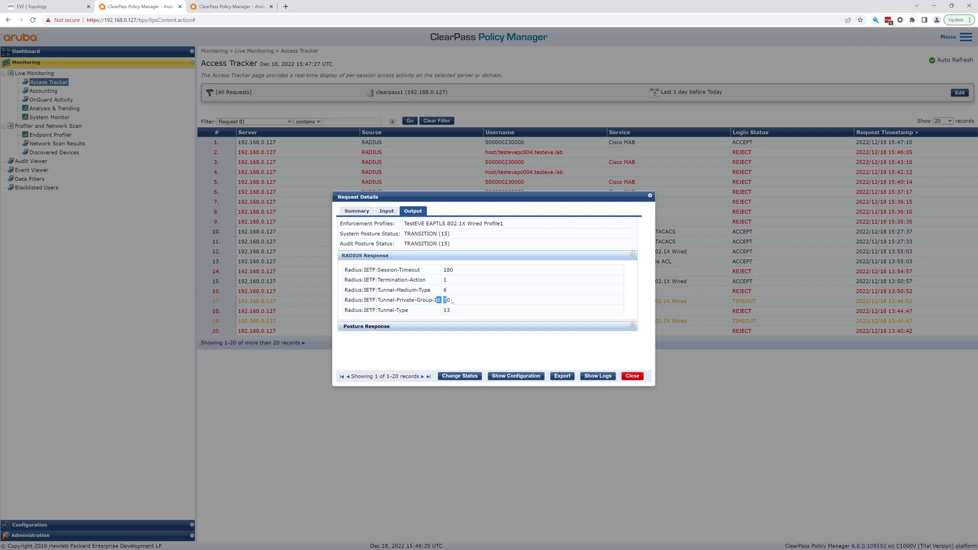
left_click(410, 326)
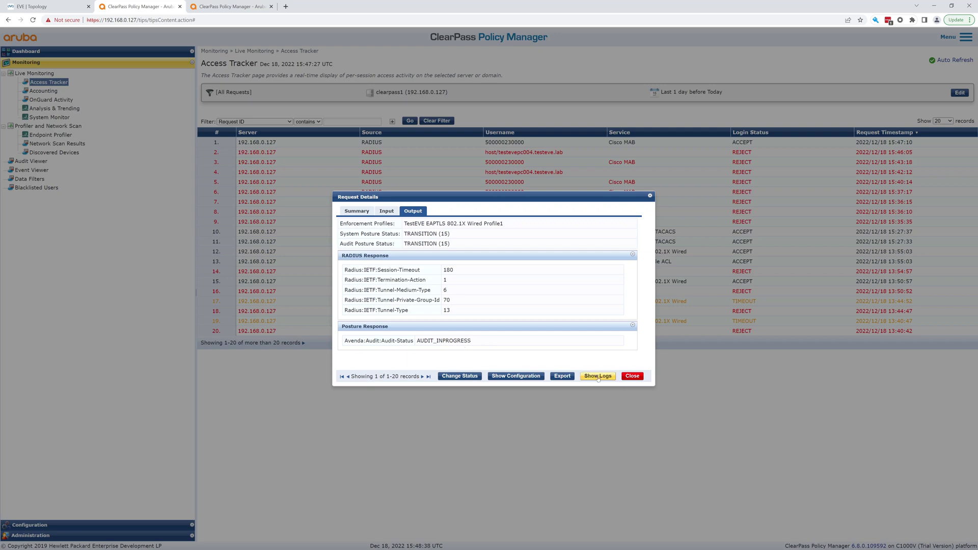
- Close the request details and review the Cisco MAB service's summary, matching rules, authentication methods and authorization sources
left_click(633, 378)
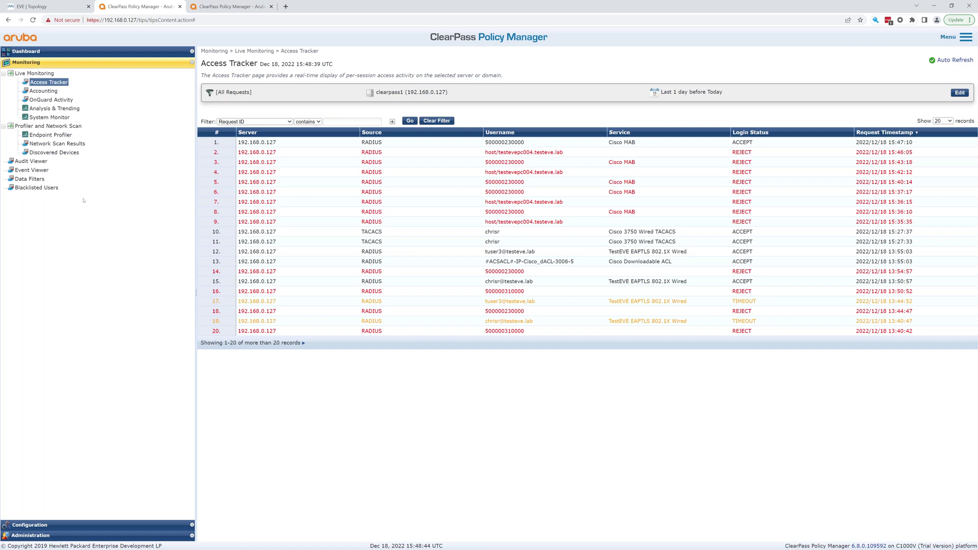
left_click(98, 524)
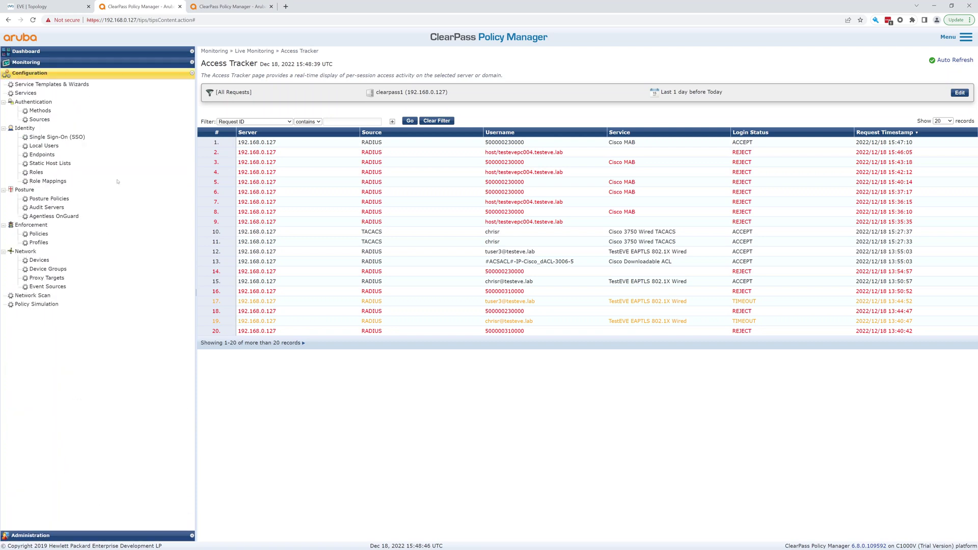
left_click(34, 94)
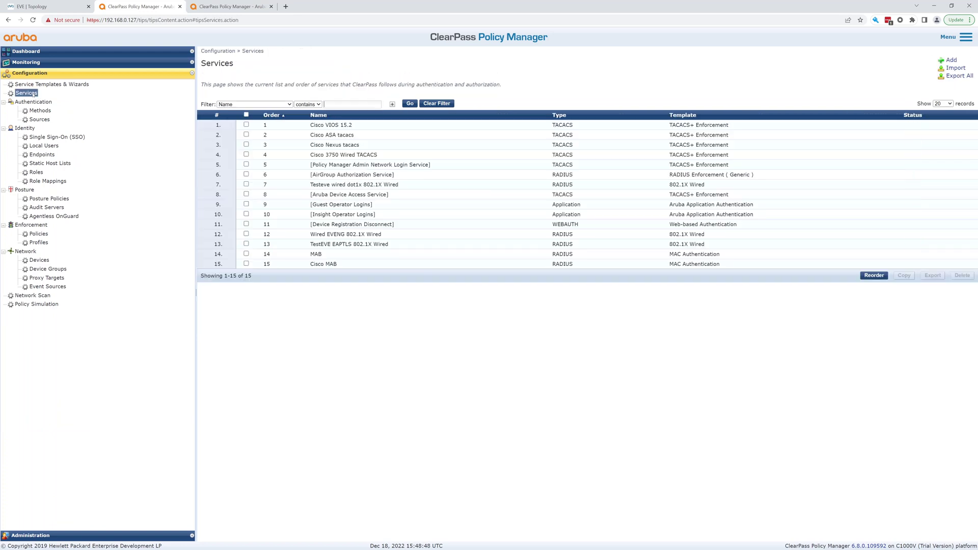
left_click(321, 264)
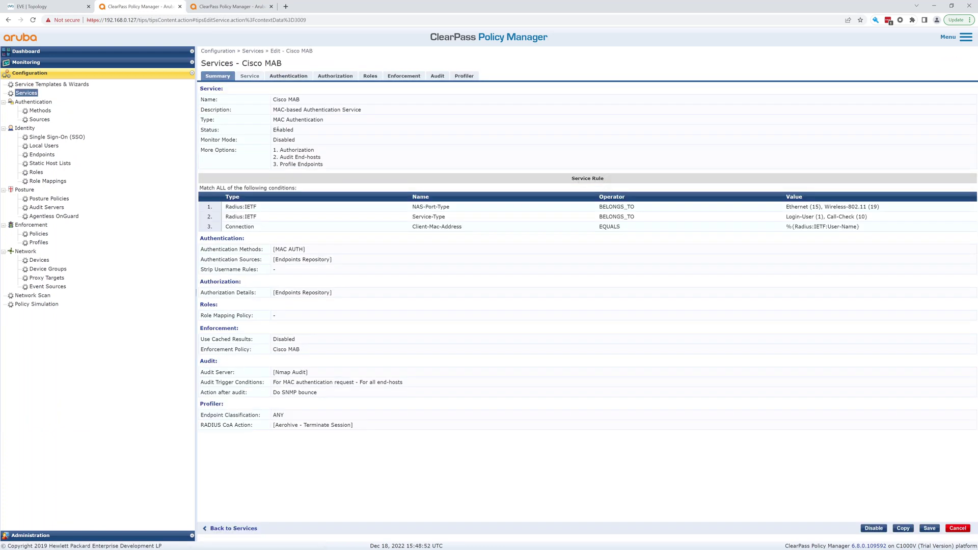
left_click(249, 75)
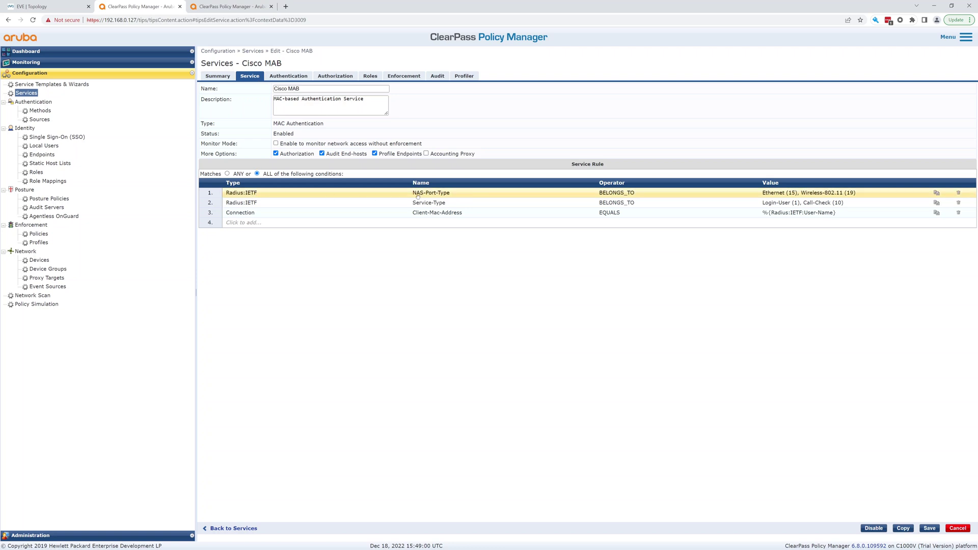
left_click(284, 77)
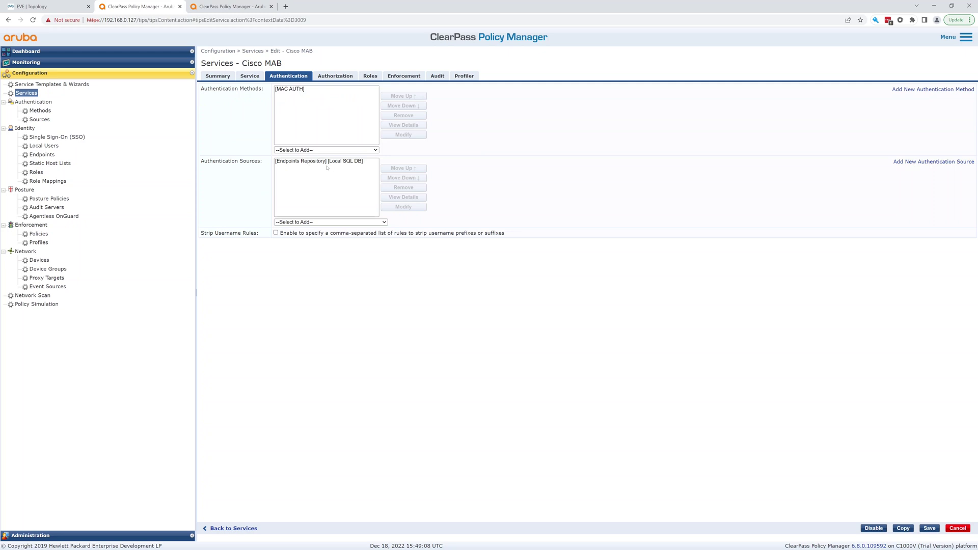
left_click(334, 76)
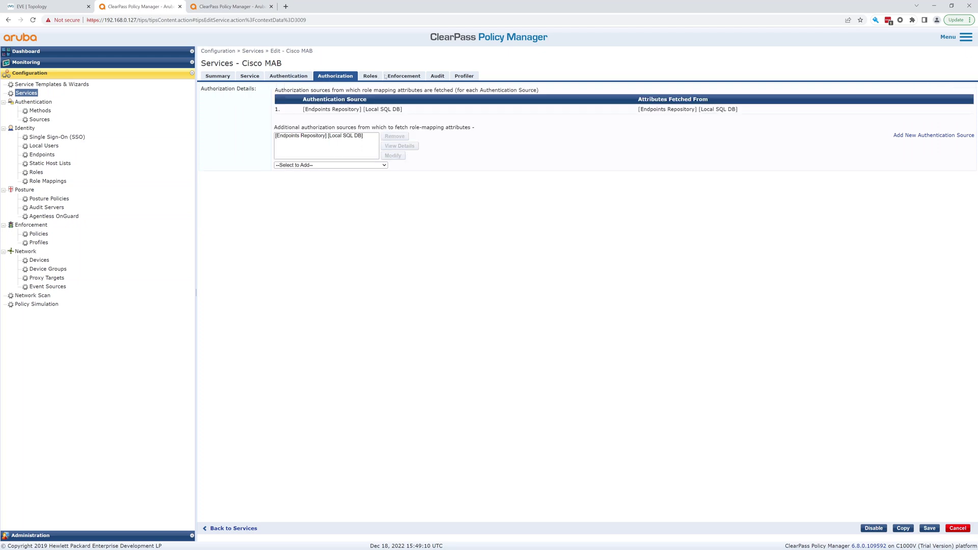
- Examine the Cisco MAB service's enforcement policy, including its default profile and the conditions for known and unknown endpoints
left_click(400, 76)
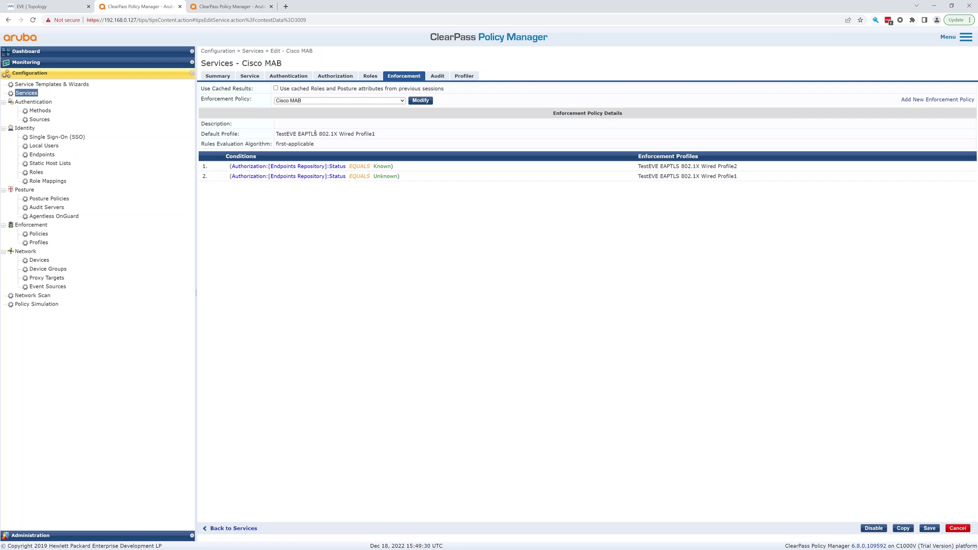
left_click_drag(315, 133, 383, 136)
left_click(274, 133)
left_click_drag(277, 134, 379, 136)
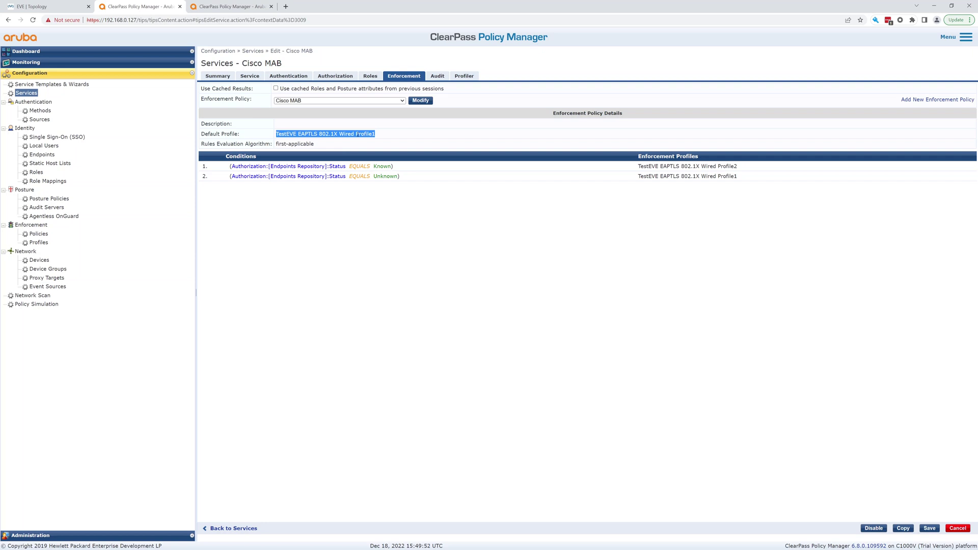
- Recheck the Cisco MAB service's authentication, authorization and role mapping settings, ending on its enforcement policy
left_click(298, 77)
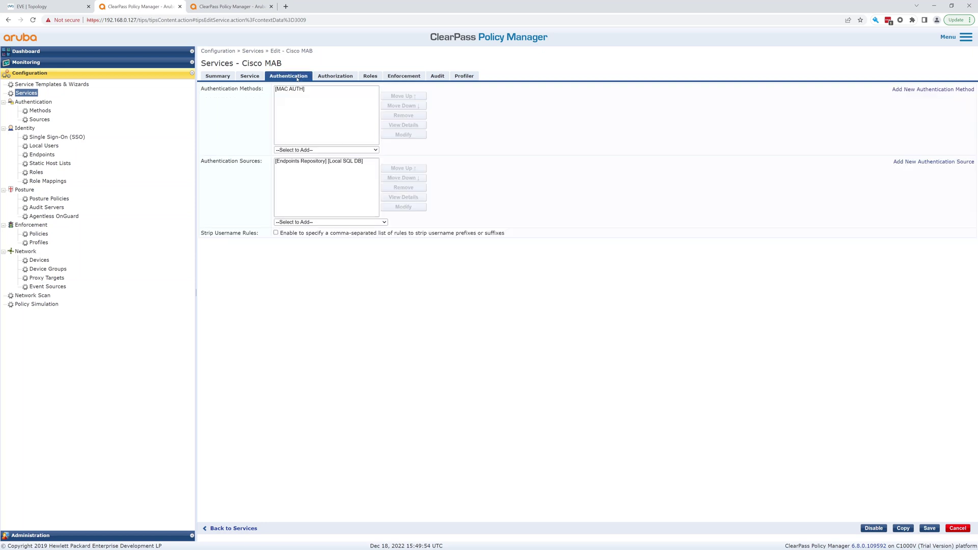
left_click(323, 77)
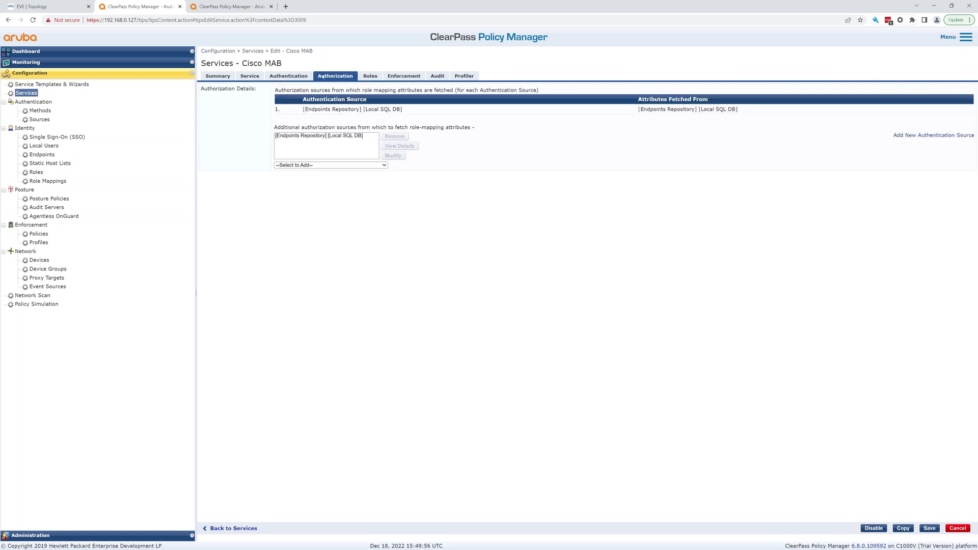
left_click(378, 76)
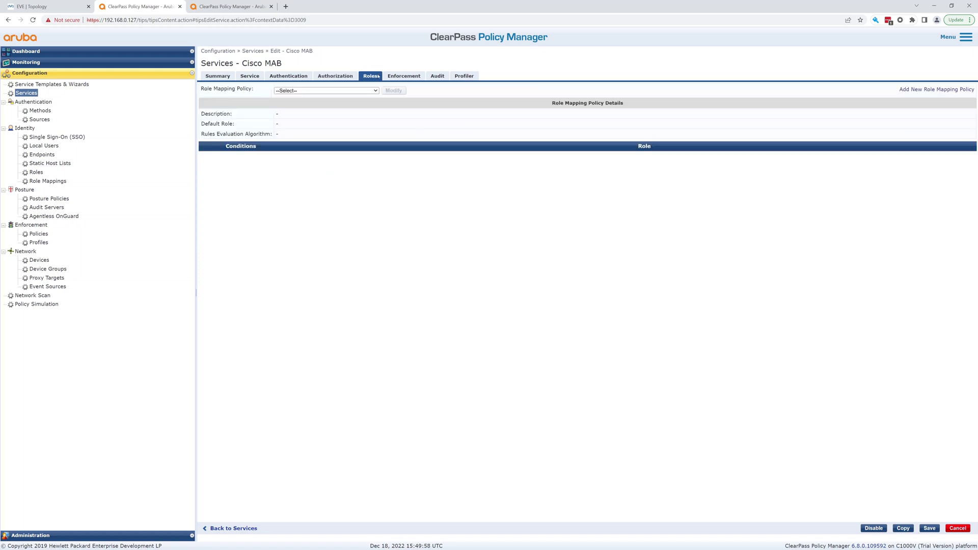
left_click(403, 77)
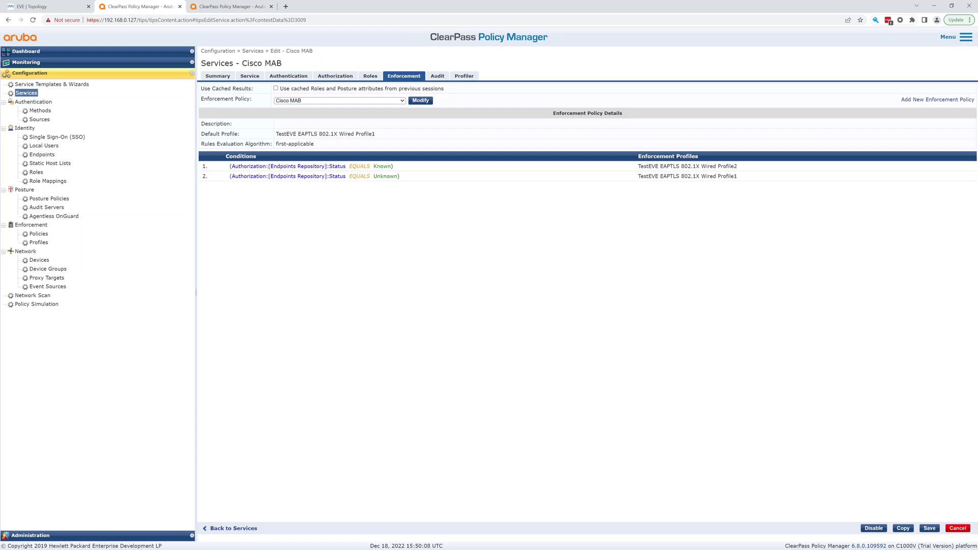
- Return to Access Tracker and examine the newest Cisco MAB request's summary, focusing on the applied enforcement profile
left_click(33, 62)
left_click(43, 84)
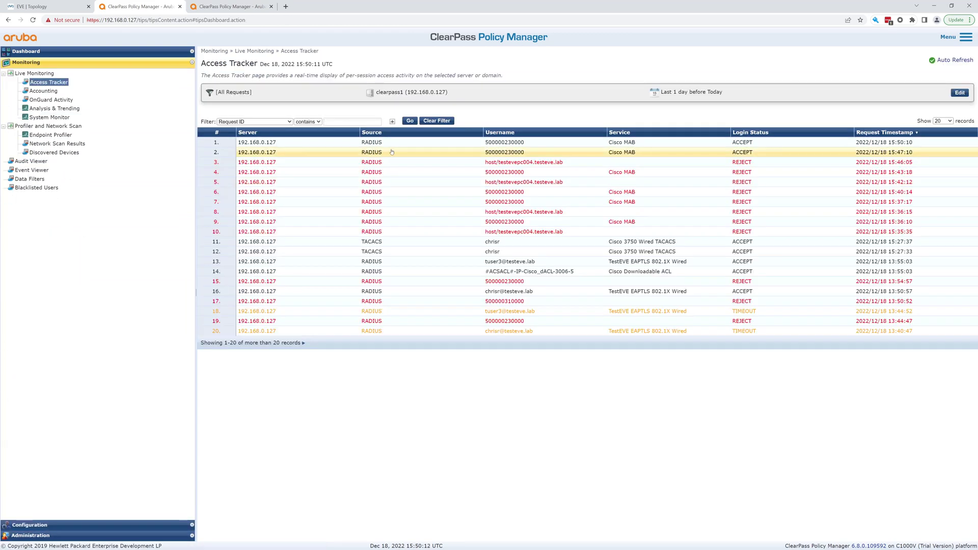
left_click(411, 146)
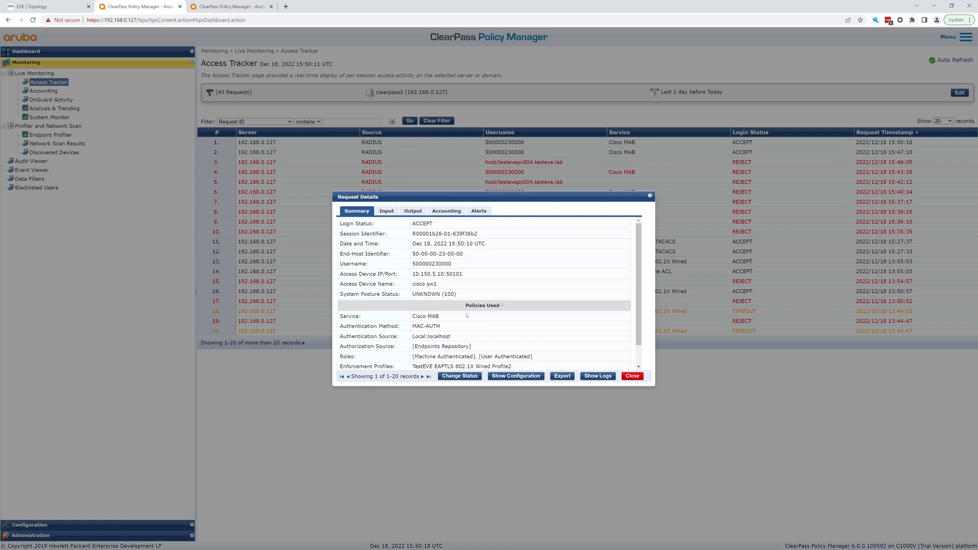
scroll(469, 316, "down", 1)
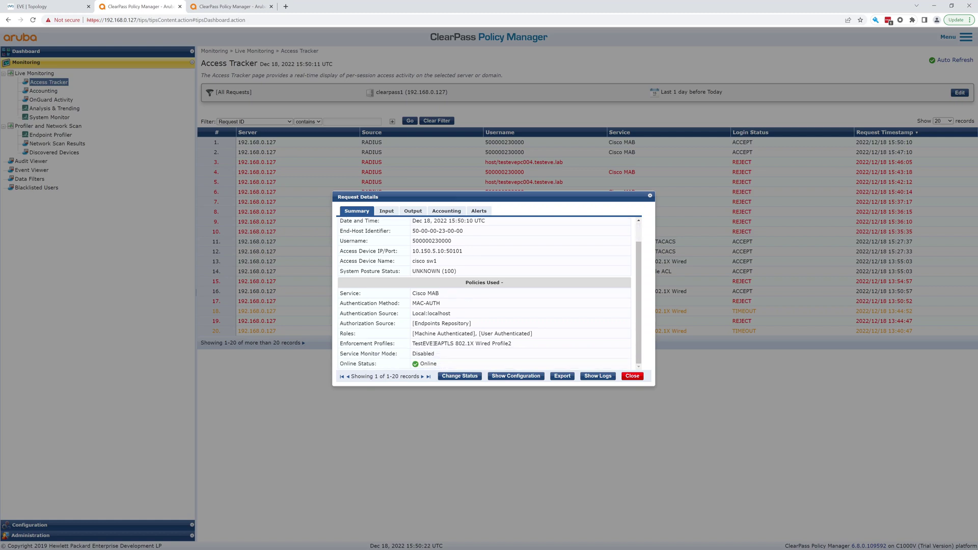
left_click_drag(435, 343, 515, 344)
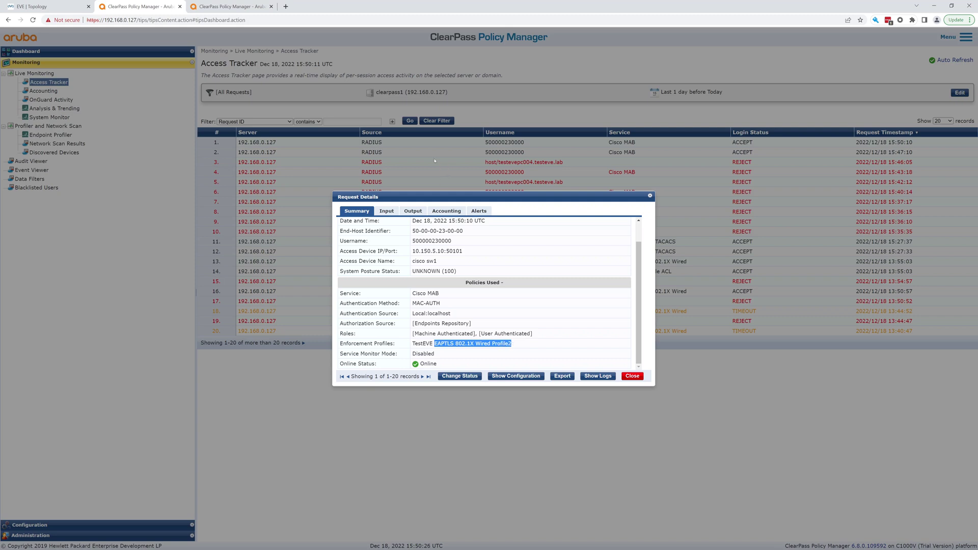
scroll(451, 313, "up", 1)
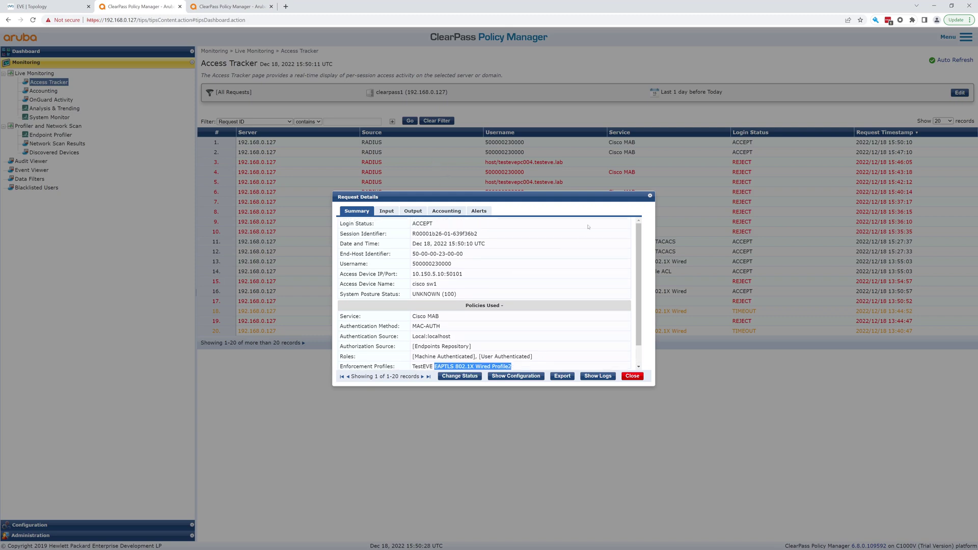
- Check which enforcement profile the preceding accepted Cisco MAB request received, for comparison with the newest one
left_click(650, 195)
left_click(529, 152)
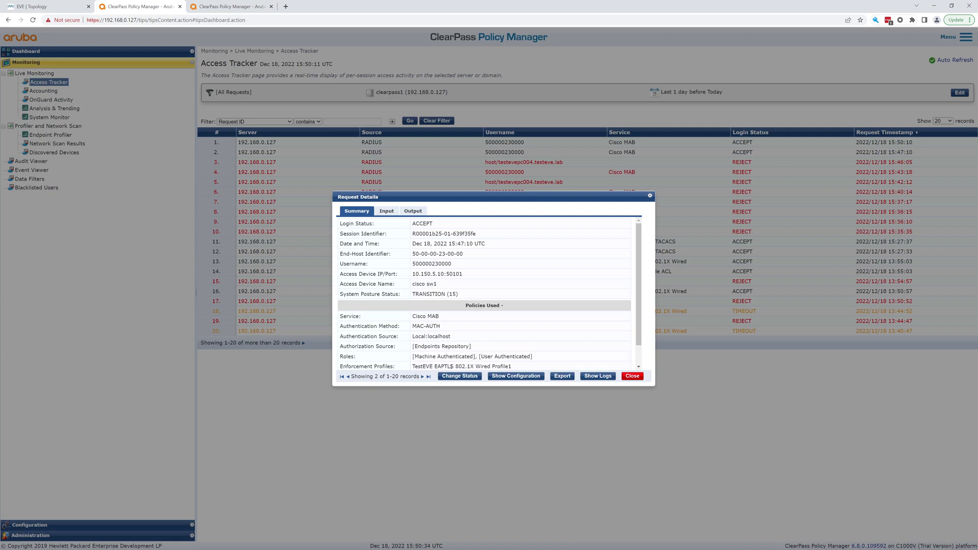
left_click_drag(452, 367, 516, 348)
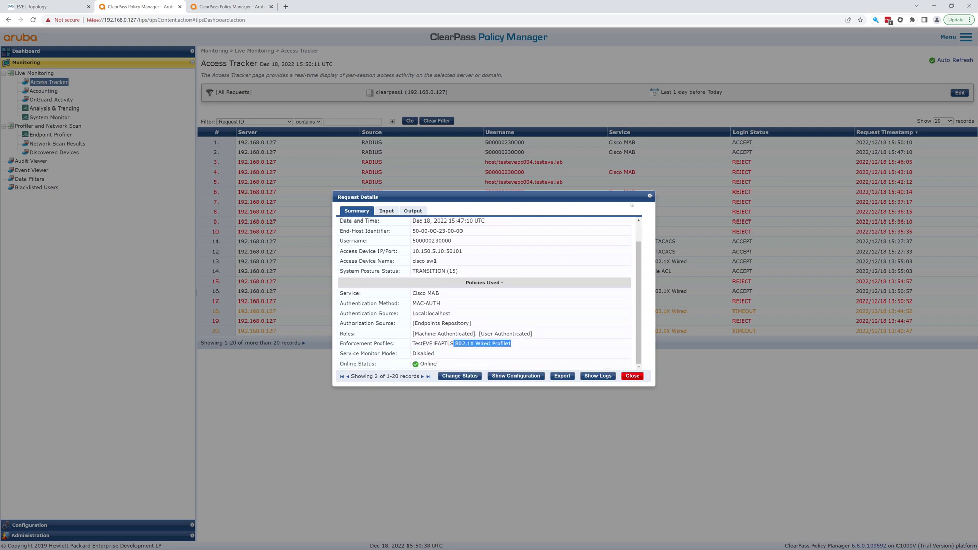
left_click(650, 197)
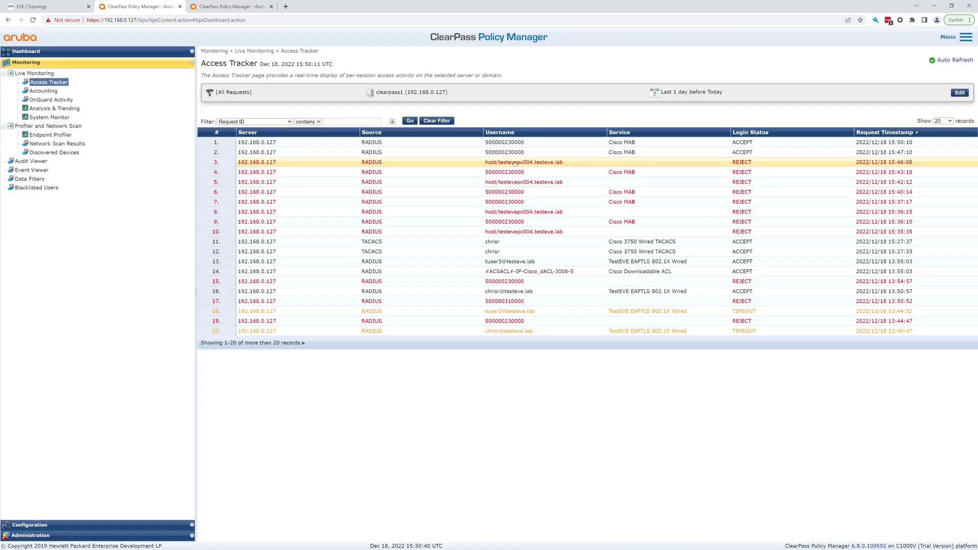
- Reopen the newest Cisco MAB request and examine its enforcement profile and the RADIUS request attributes in its input details
left_click(484, 142)
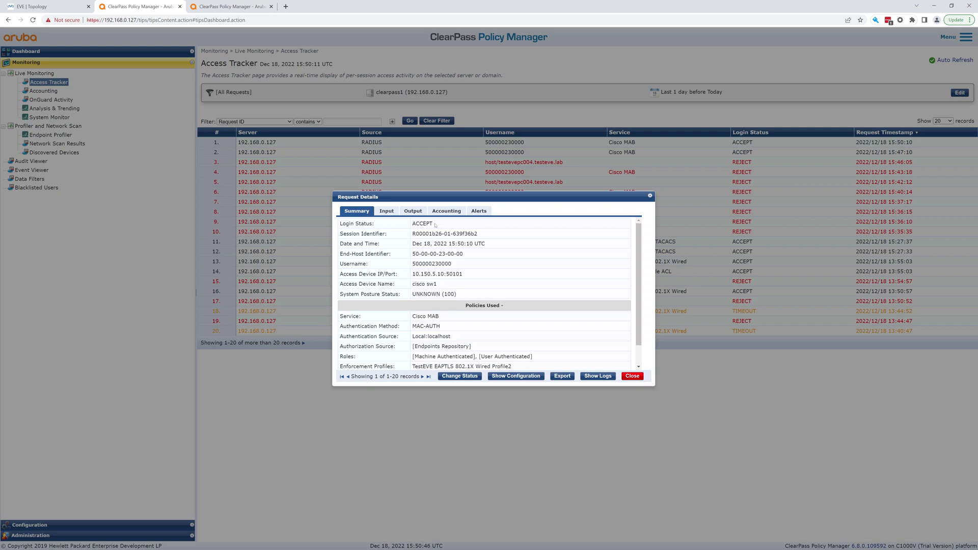
scroll(446, 297, "down", 1)
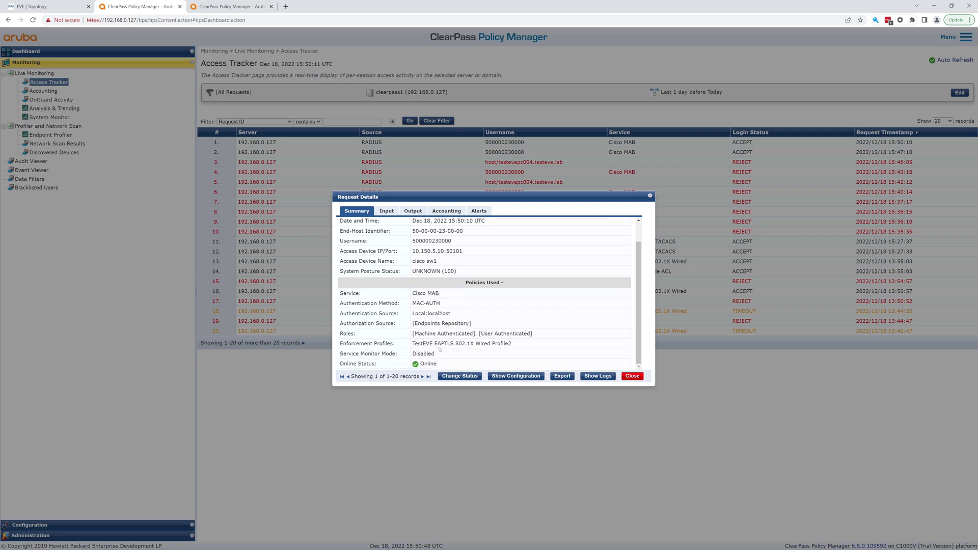
left_click_drag(426, 344, 515, 347)
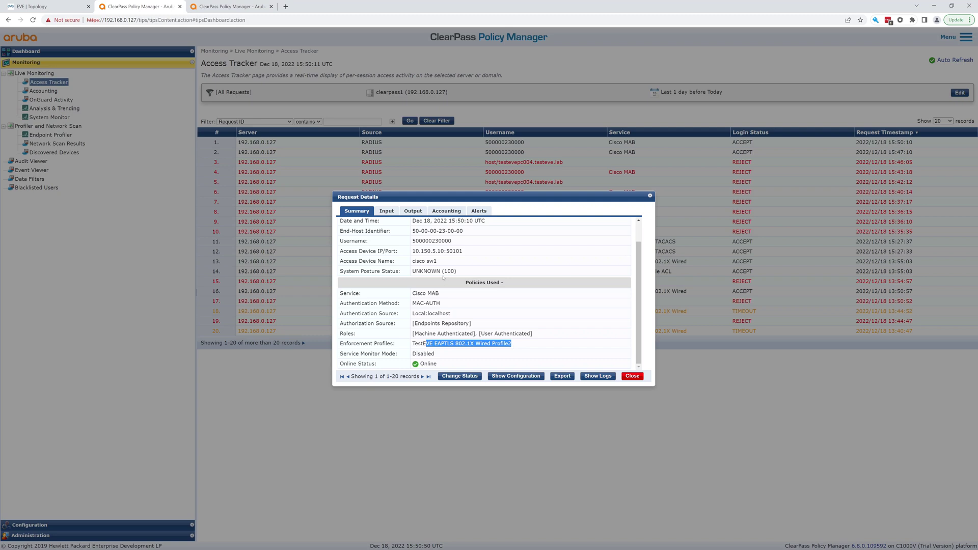
left_click(381, 212)
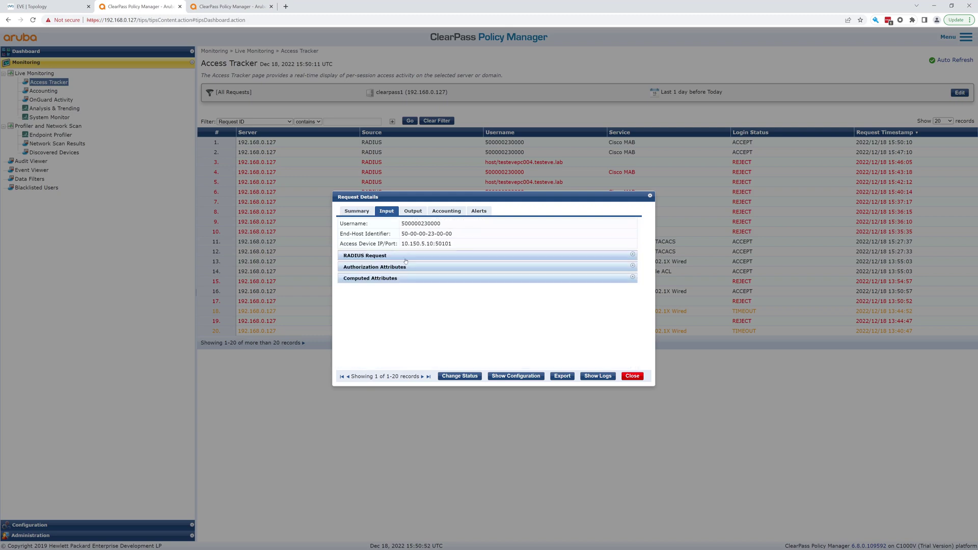
left_click(405, 261)
scroll(437, 307, "down", 2)
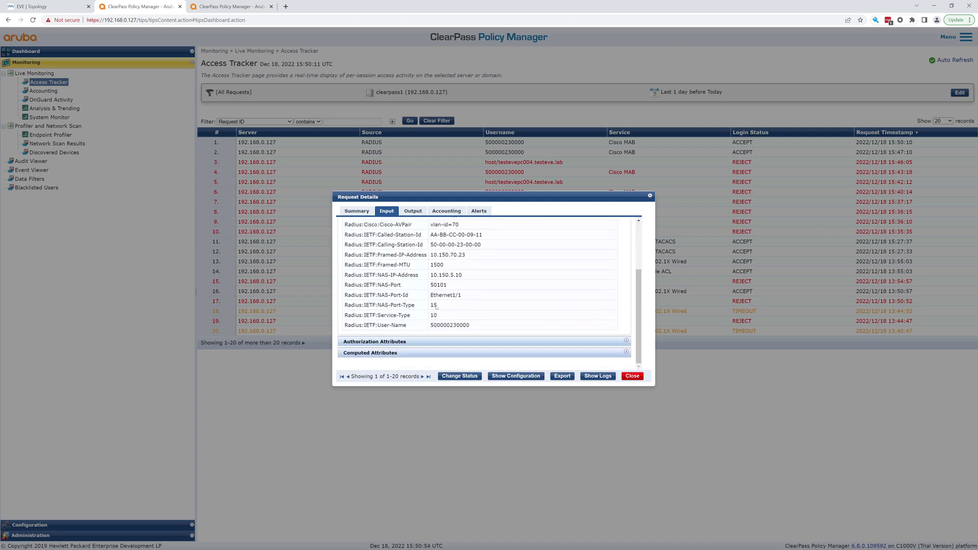
- Examine the newest request's output, covering the tunnel private group ID in the RADIUS response and the audit status in the posture response
left_click(413, 211)
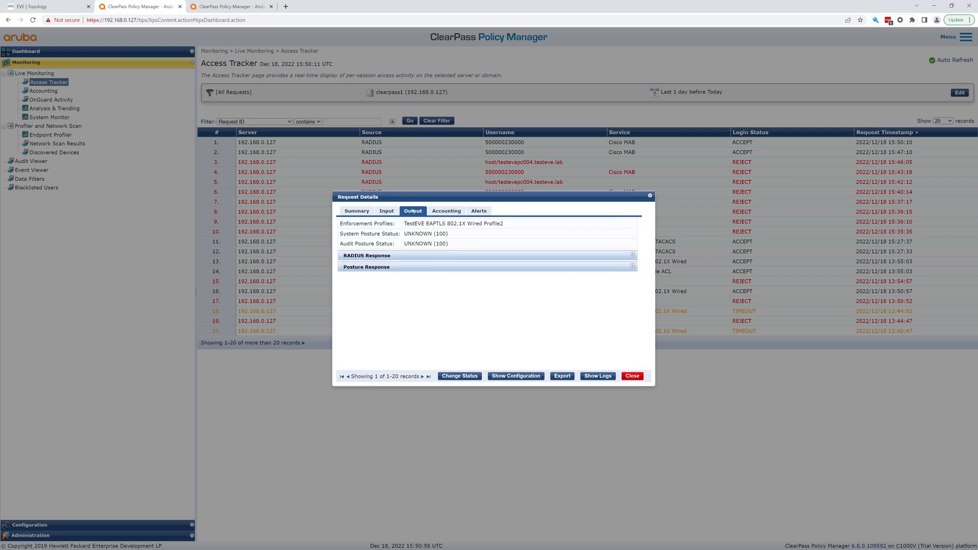
left_click(406, 256)
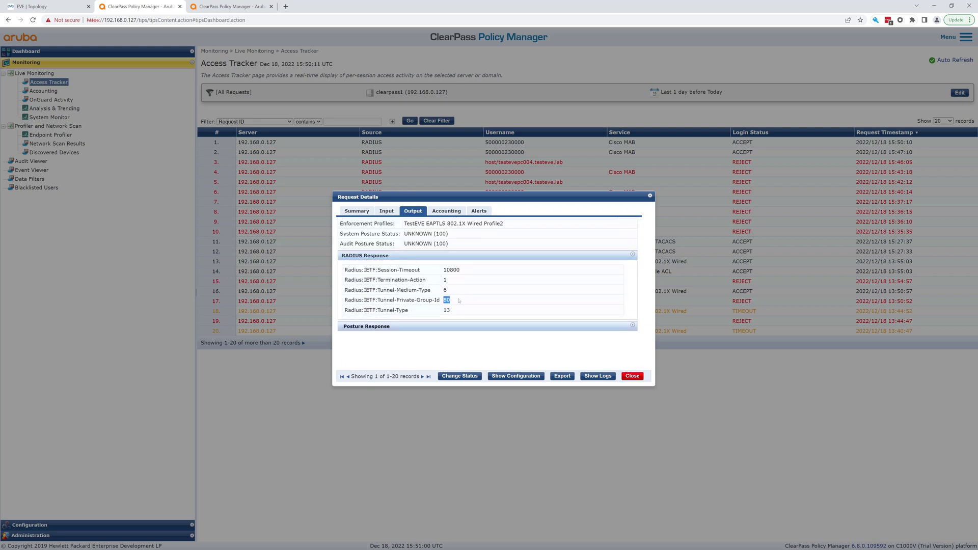
left_click(416, 326)
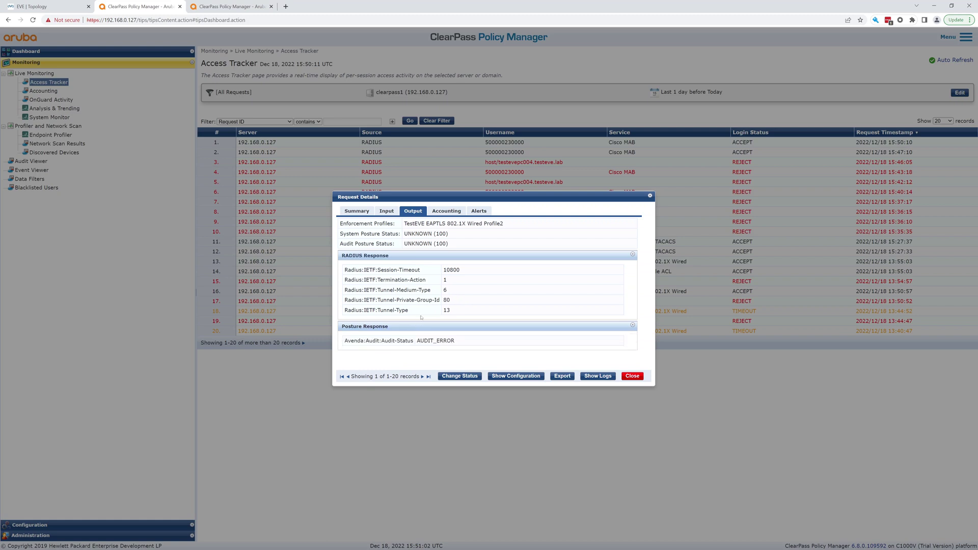
left_click_drag(378, 340, 467, 338)
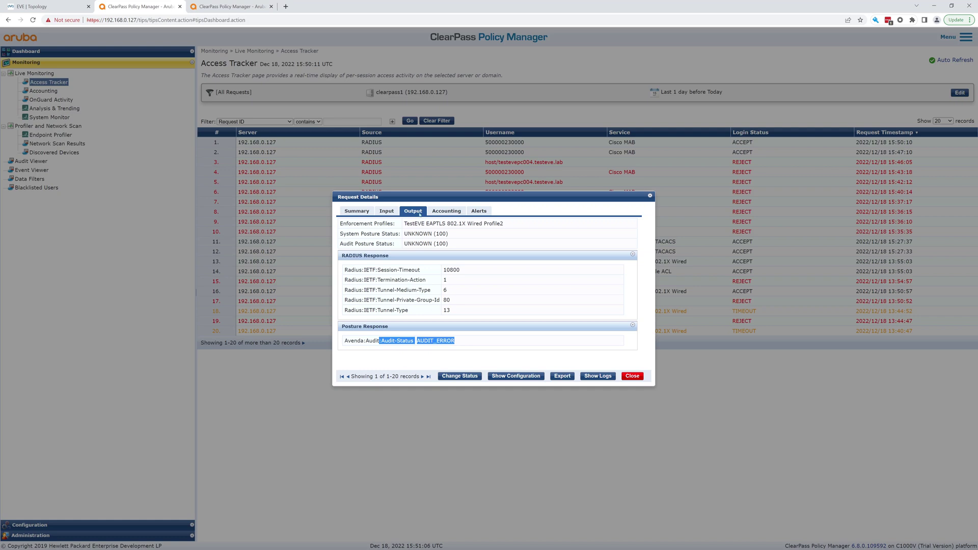
- Examine the newest request's accounting record, expanding its network details, utilization and authentication sessions details
left_click(444, 211)
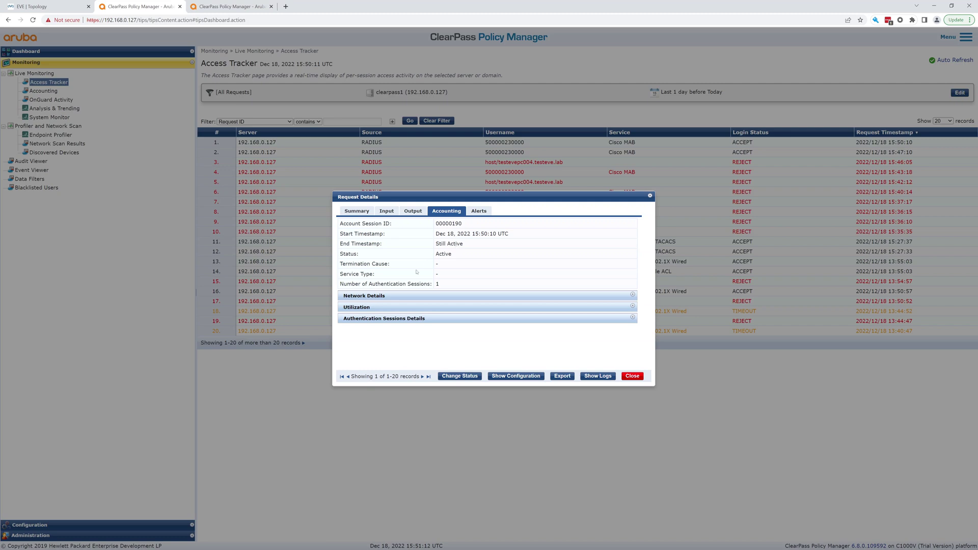
left_click(412, 295)
scroll(412, 294, "down", 1)
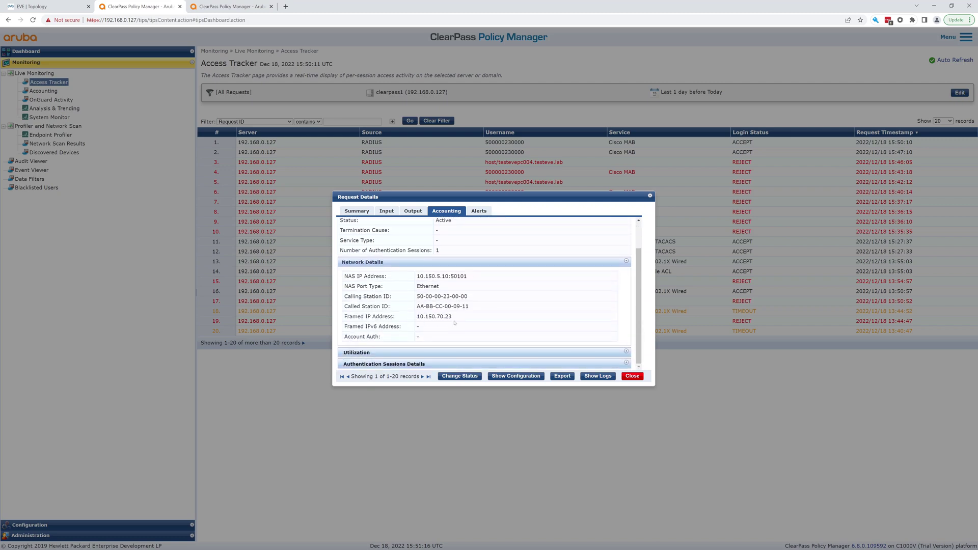
left_click(417, 353)
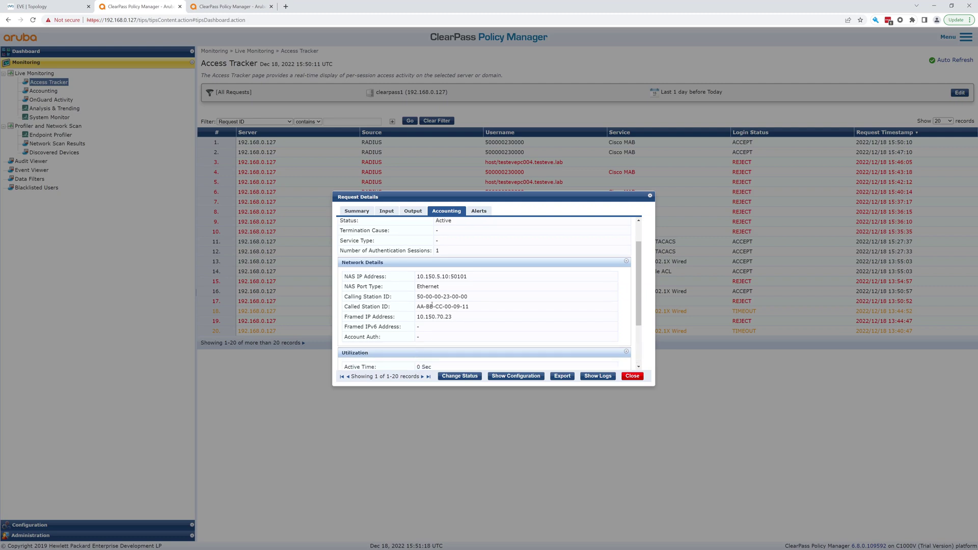
scroll(432, 327, "down", 2)
left_click(424, 363)
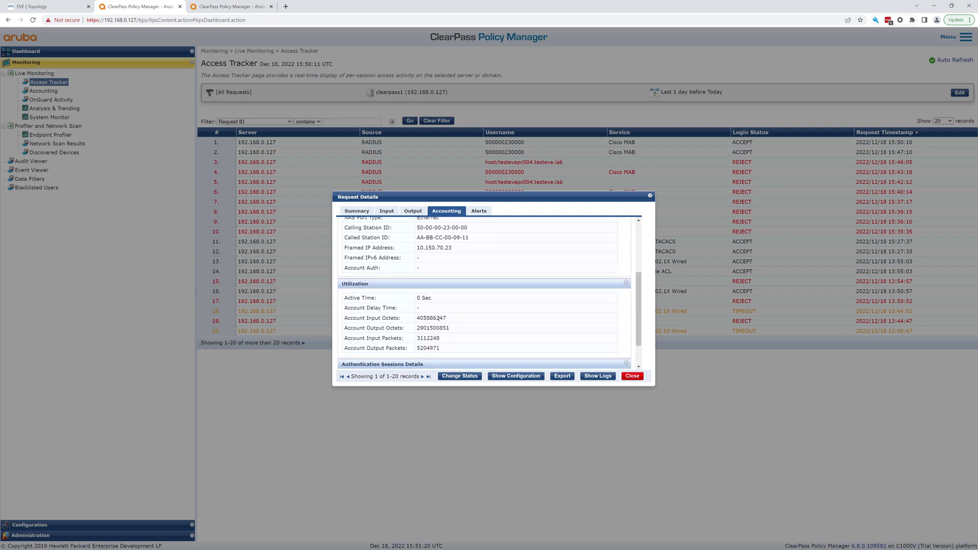
scroll(435, 336, "down", 1)
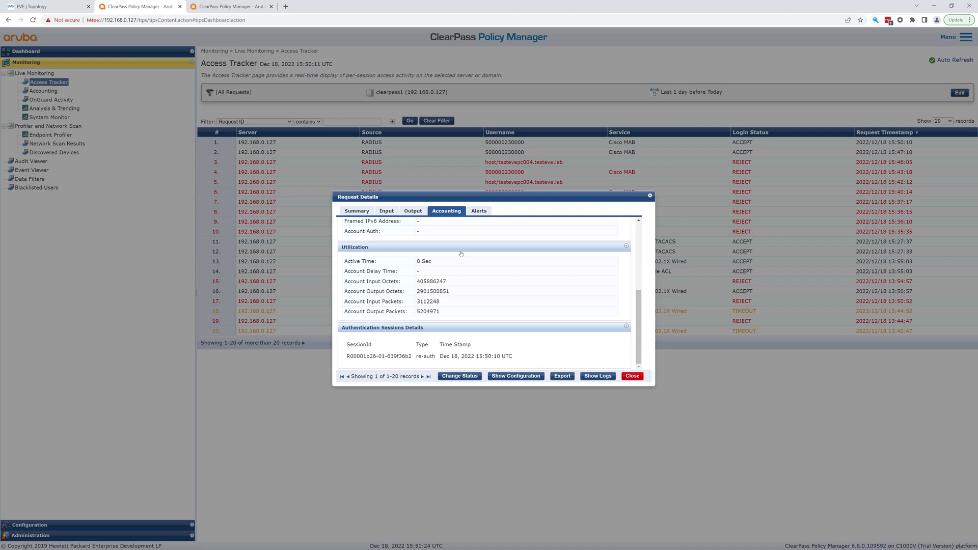
- Examine the newest request's alert details, and recheck the enforcement output against the VLAN in the RADIUS request attributes
left_click(479, 211)
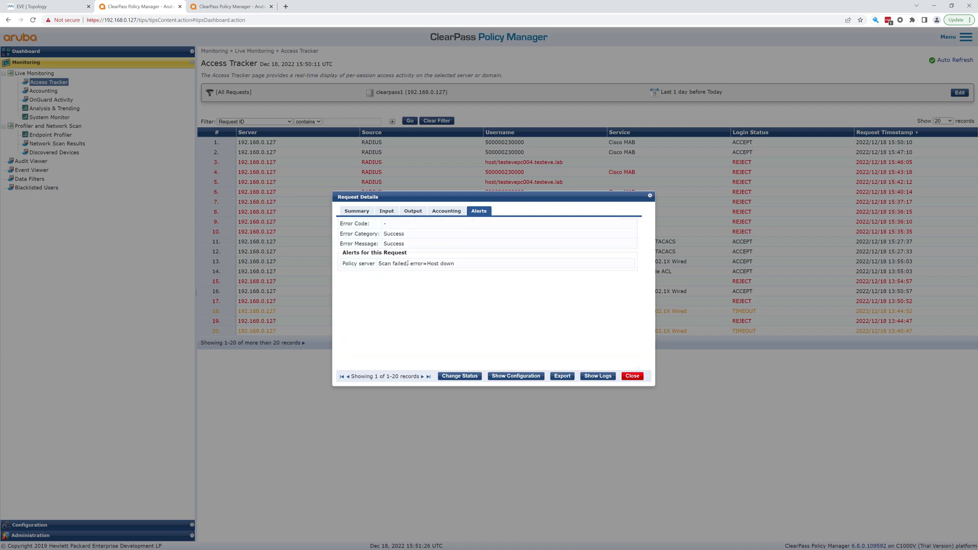
left_click_drag(379, 264, 460, 265)
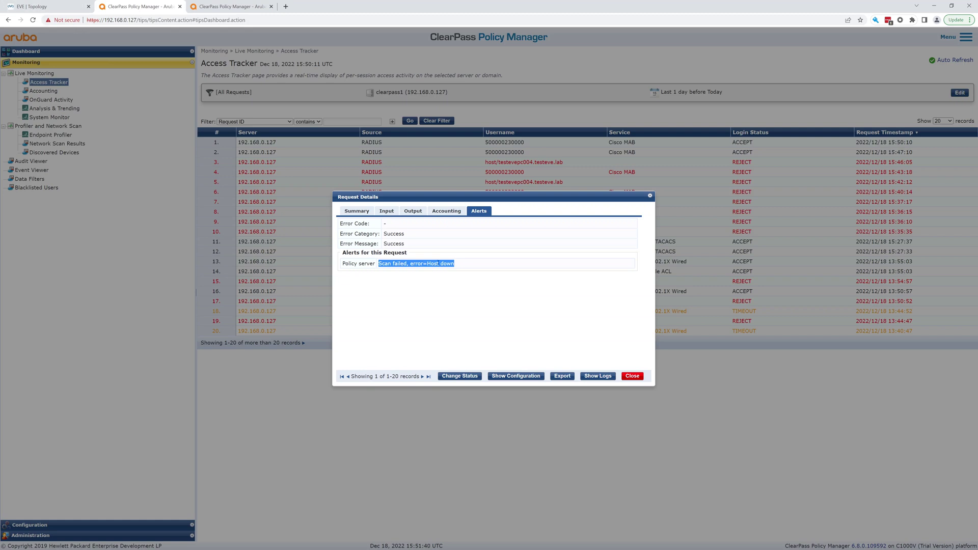
left_click(441, 214)
left_click(414, 213)
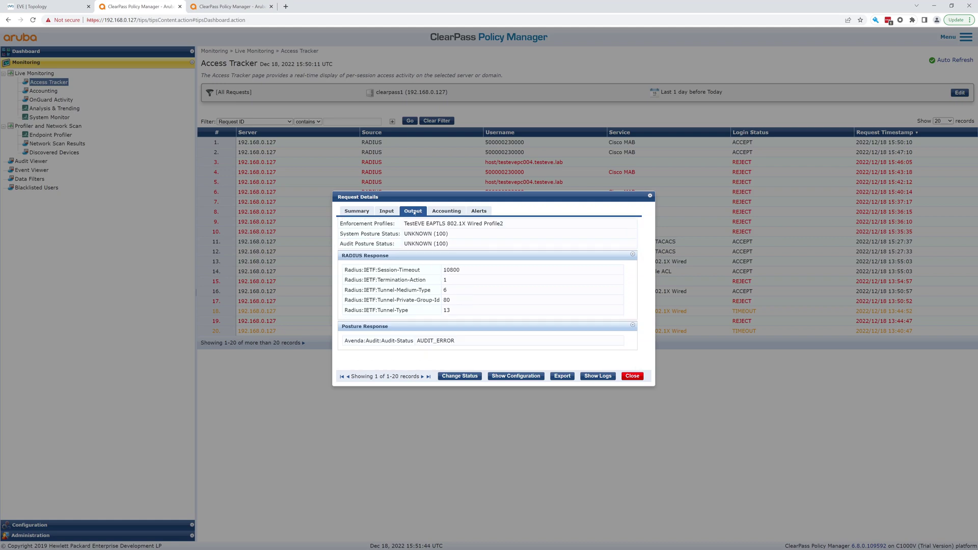
left_click(388, 213)
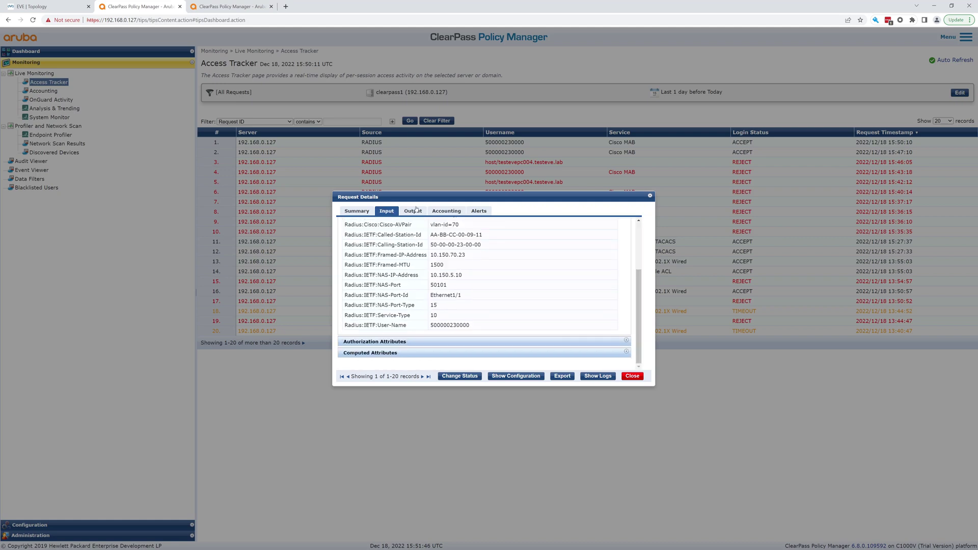
left_click(413, 211)
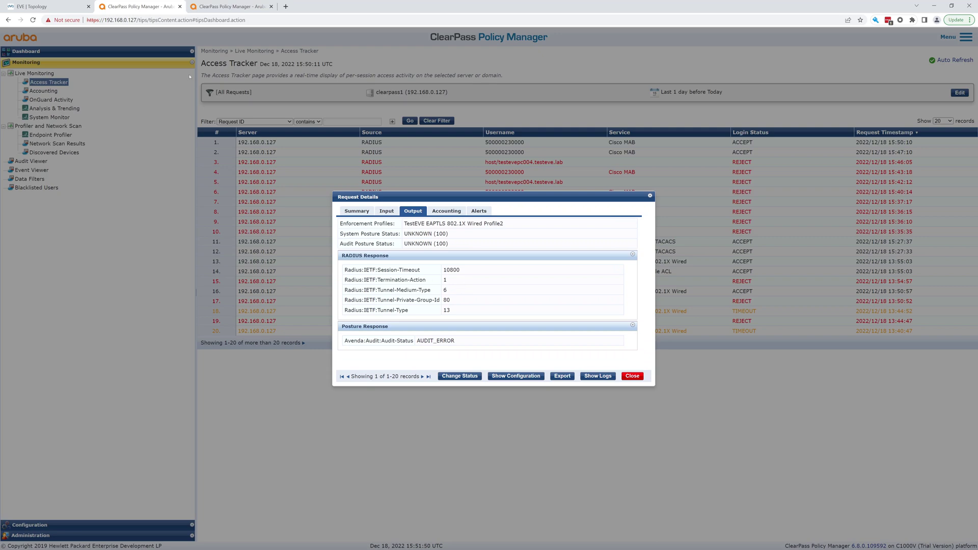
- Switch to the EVE topology and sign in to the Windows client with the test user's account password
left_click(46, 6)
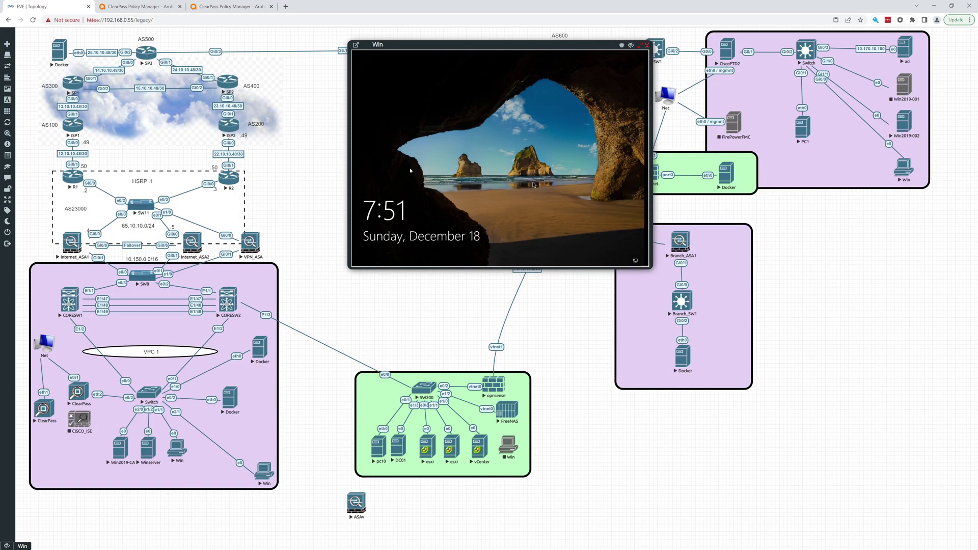
left_click(519, 184)
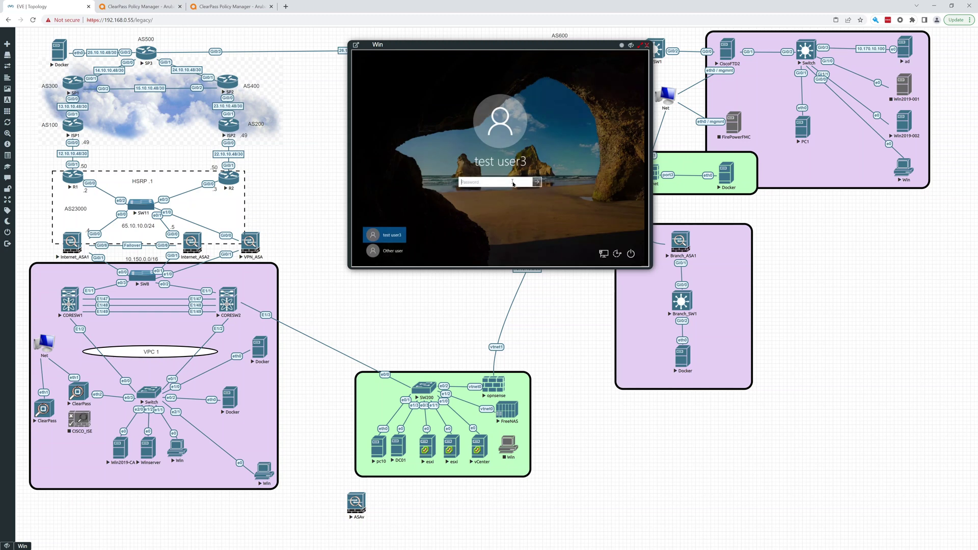
type("••••")
key("BackSpace")
key("BackSpace")
key("BackSpace")
type("••••••••")
key("Return")
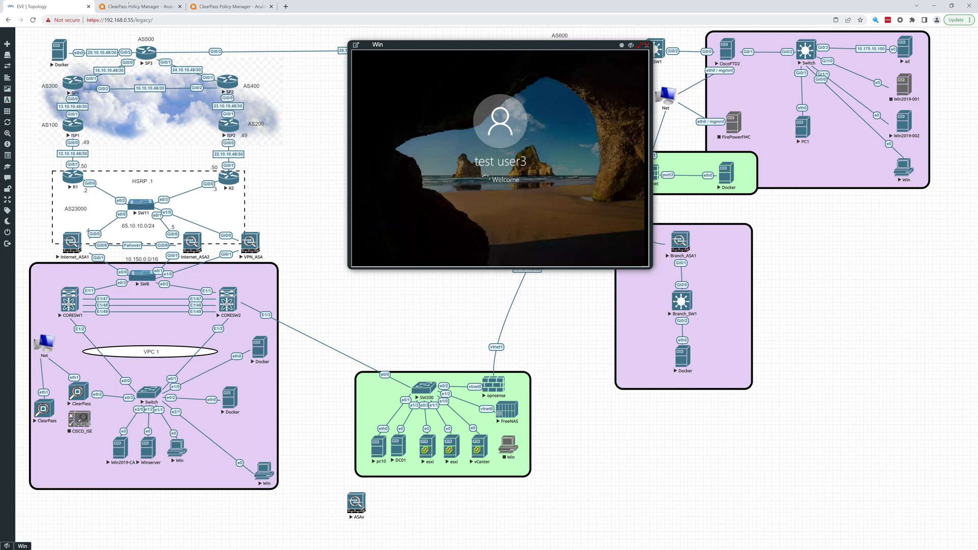
- Return to ClearPass, close the open request details, and refresh Access Tracker to look for the client's new login request
left_click(130, 6)
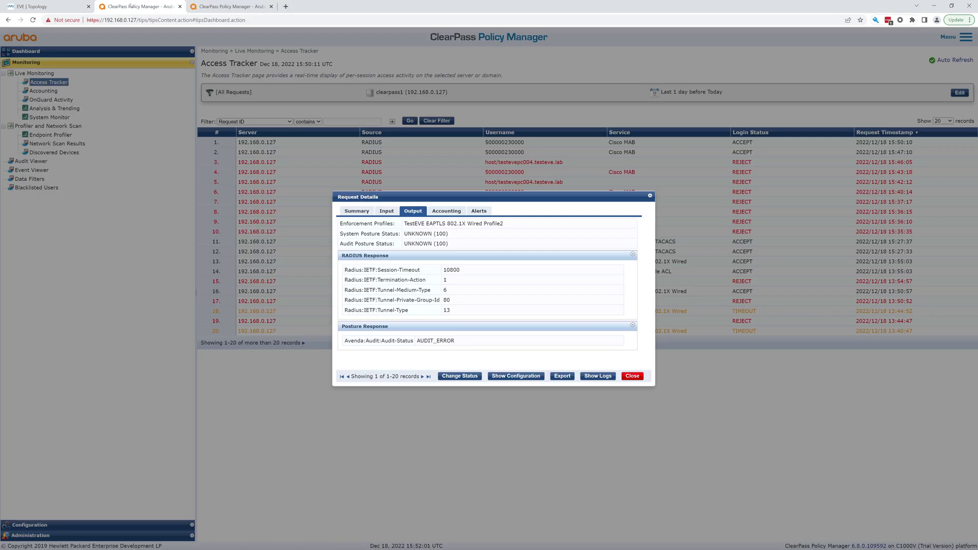
left_click(649, 195)
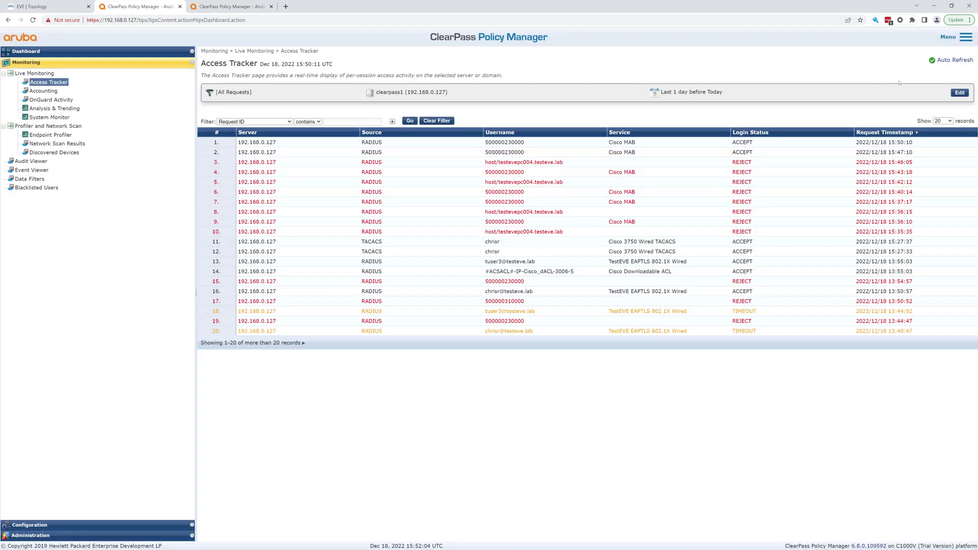
left_click(955, 60)
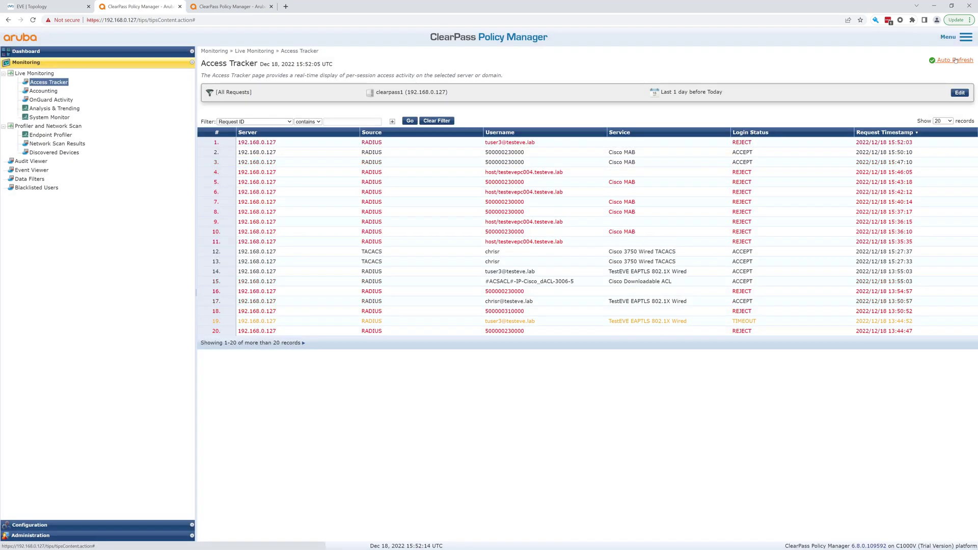
left_click(955, 59)
left_click(955, 60)
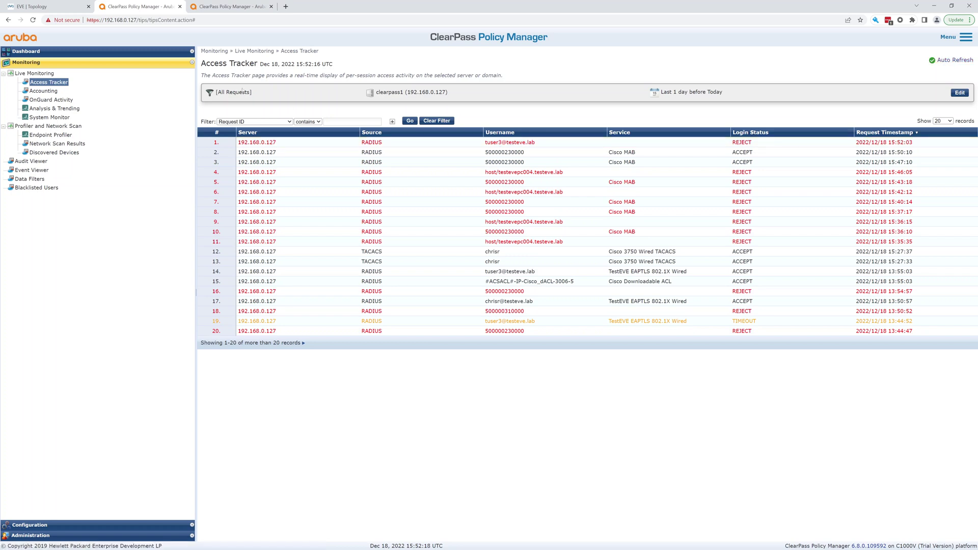
- Check the Windows client's network connection status in the EVE topology and dismiss the OneDrive connection window
left_click(50, 7)
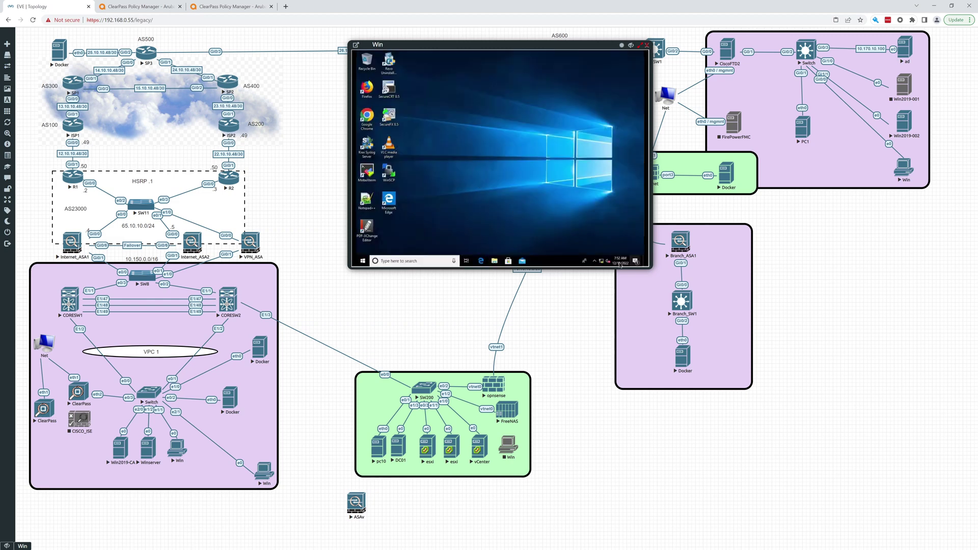
mouse_move(603, 265)
left_click(602, 262)
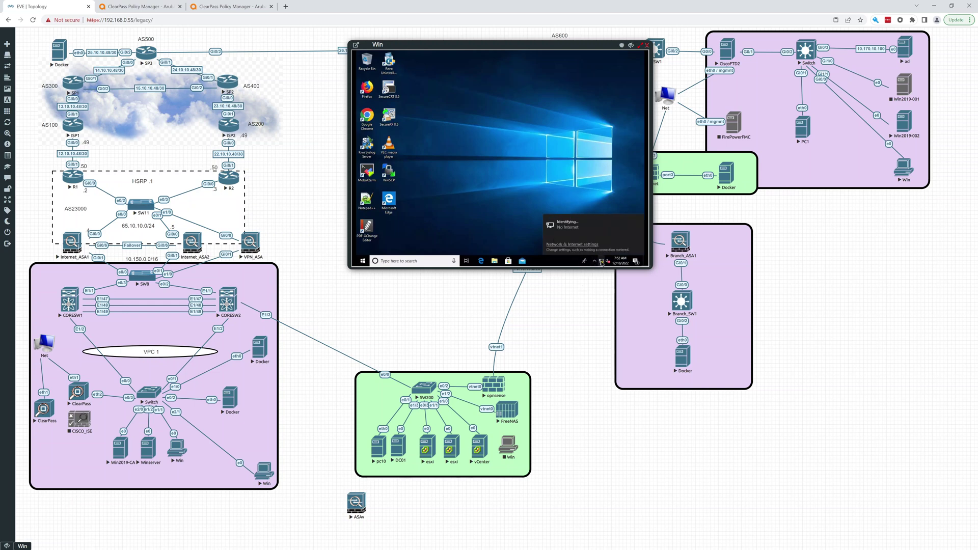
left_click(486, 232)
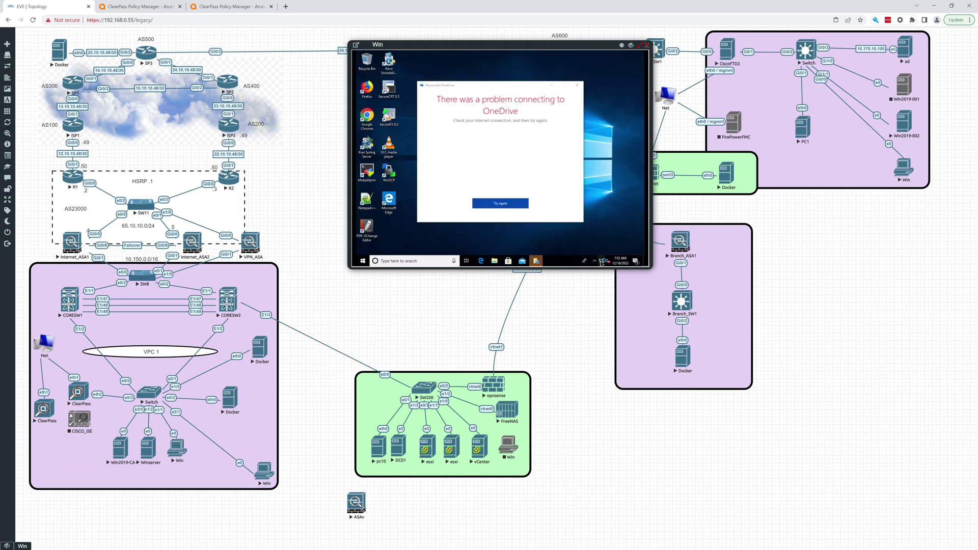
left_click(577, 86)
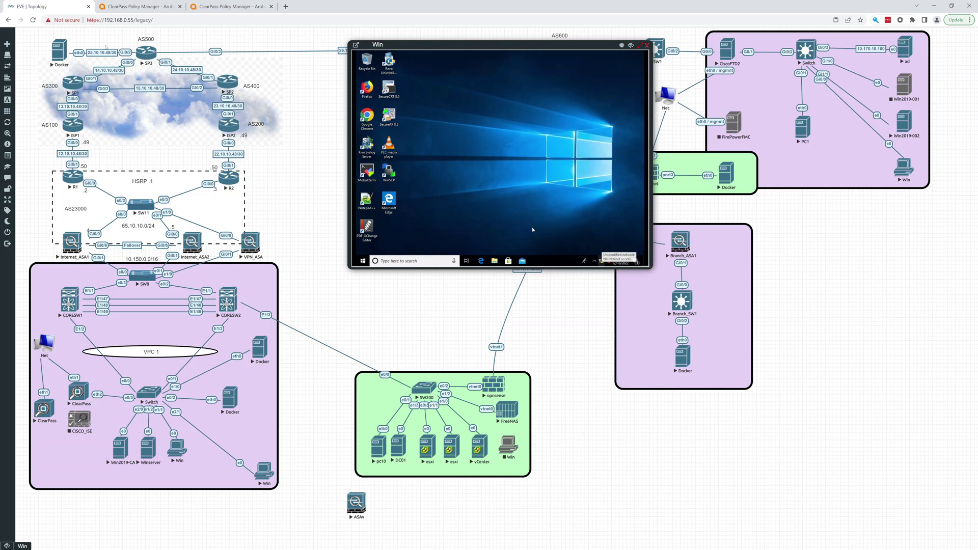
- Switch to ClearPass and examine the summary of the newest rejected RADIUS request in Access Tracker, closing it when done
left_click(138, 7)
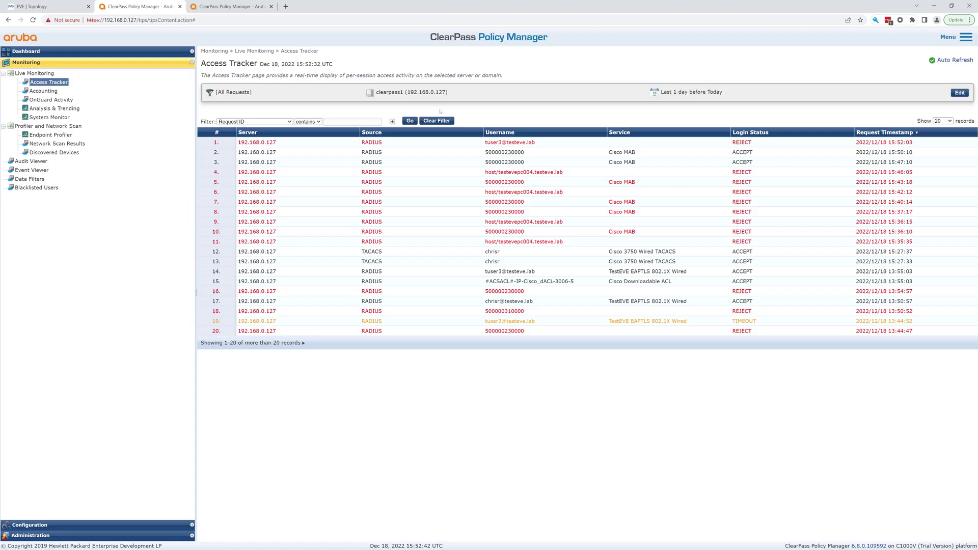
left_click(402, 141)
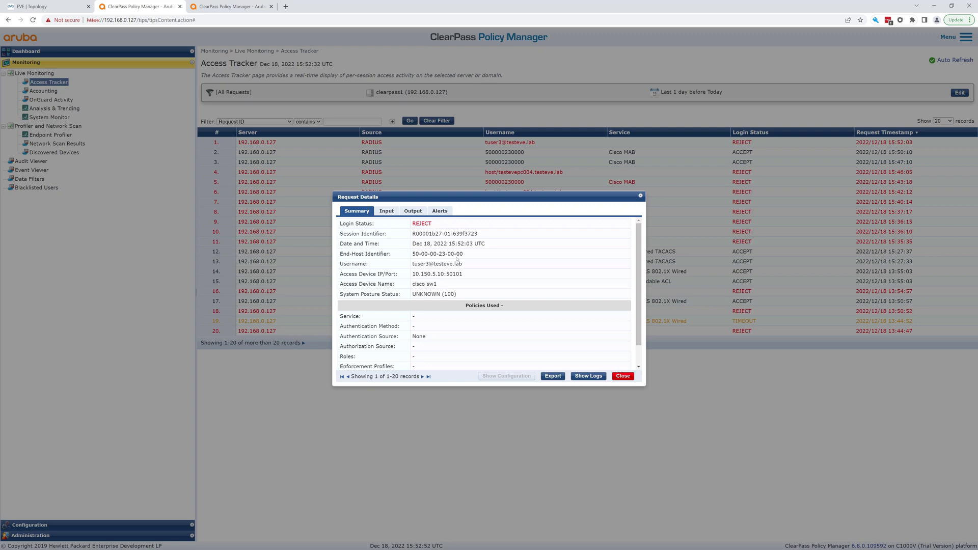
left_click(640, 196)
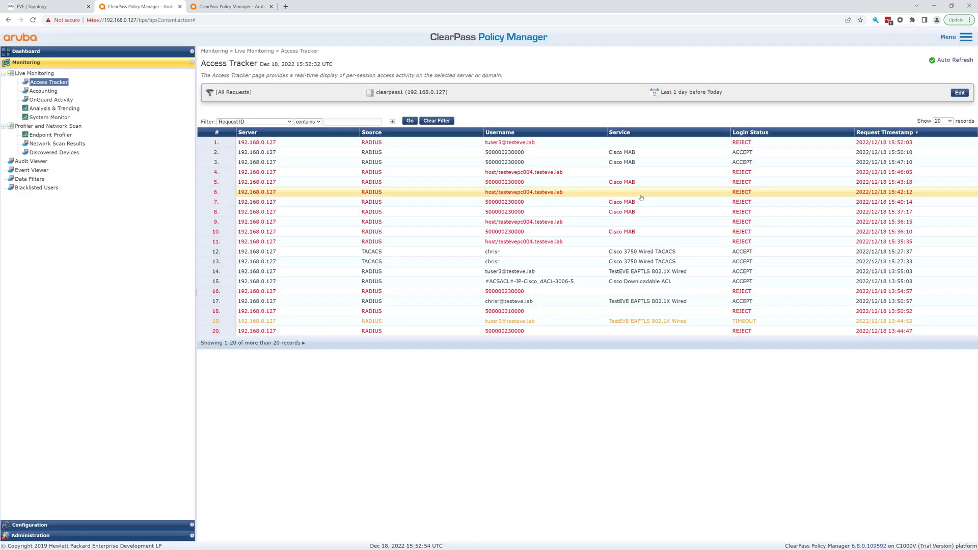
- Switch to the Windows client and run ipconfig in Command Prompt to check its IP configuration
left_click(51, 7)
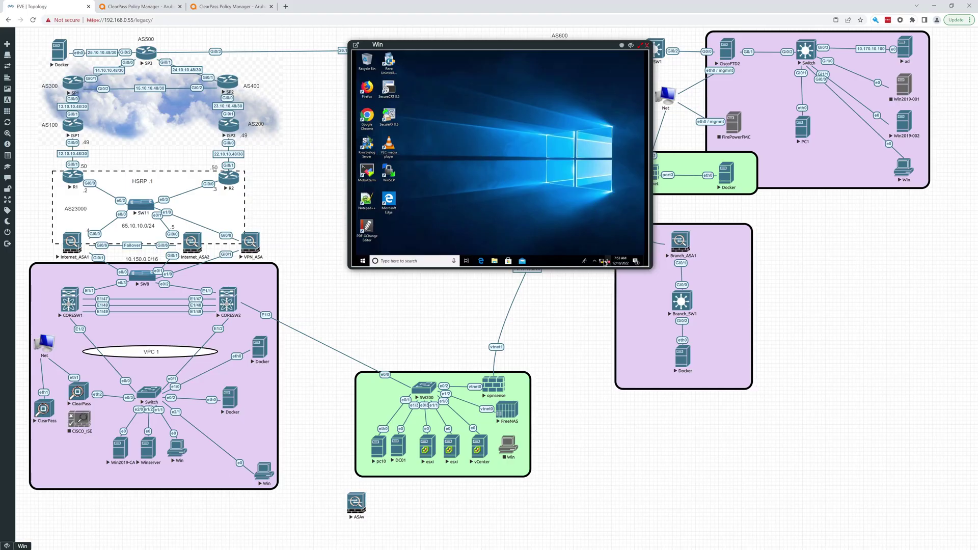
left_click(363, 261)
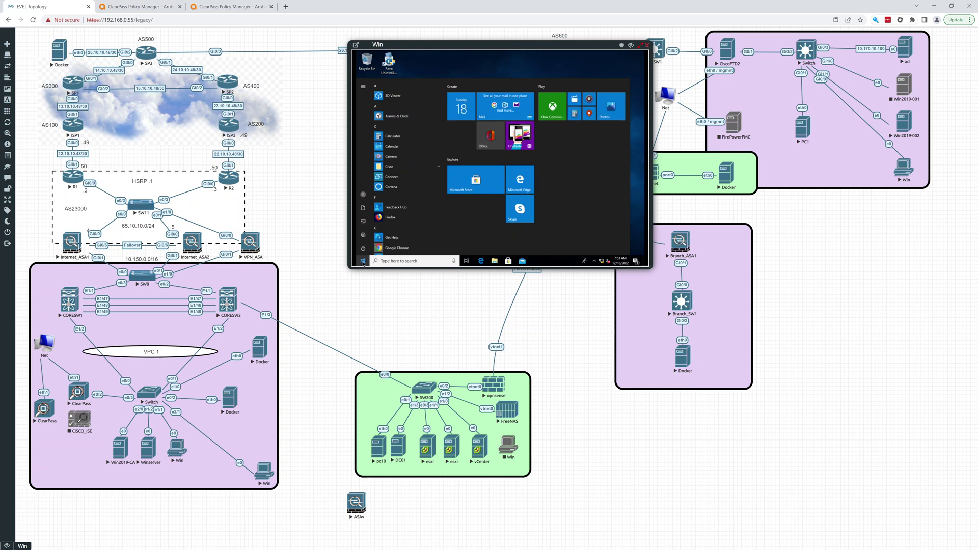
left_click(362, 261)
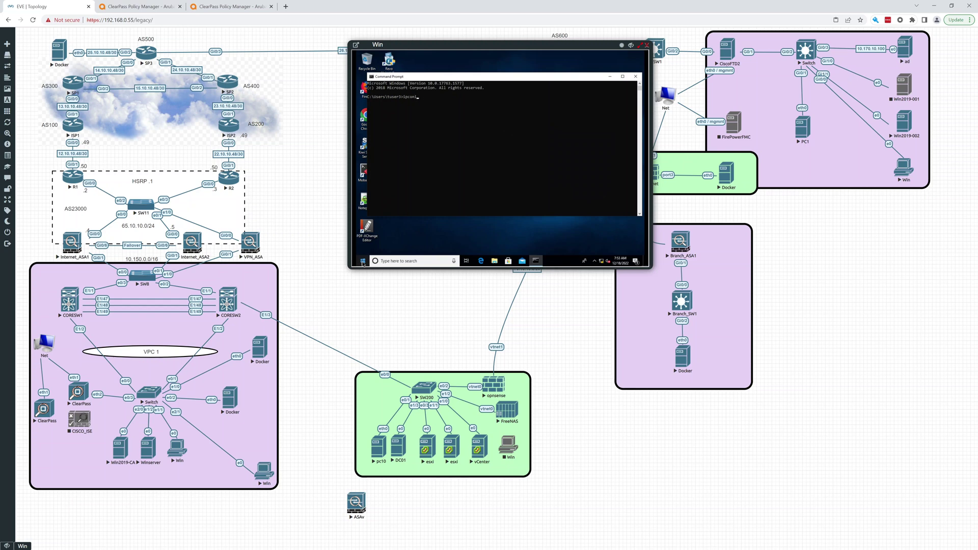
key("Return")
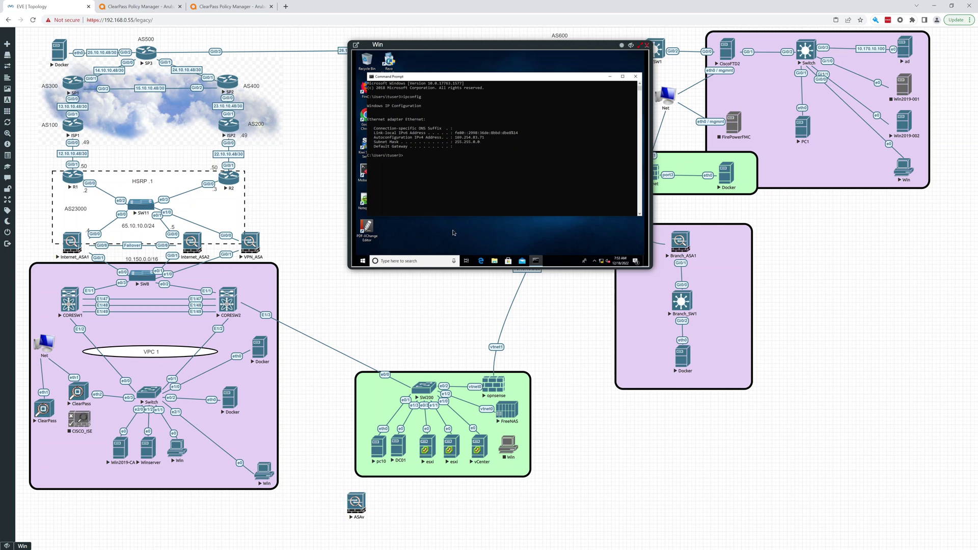
- Switch back to ClearPass and view the list of identity endpoints in the configuration
left_click(145, 7)
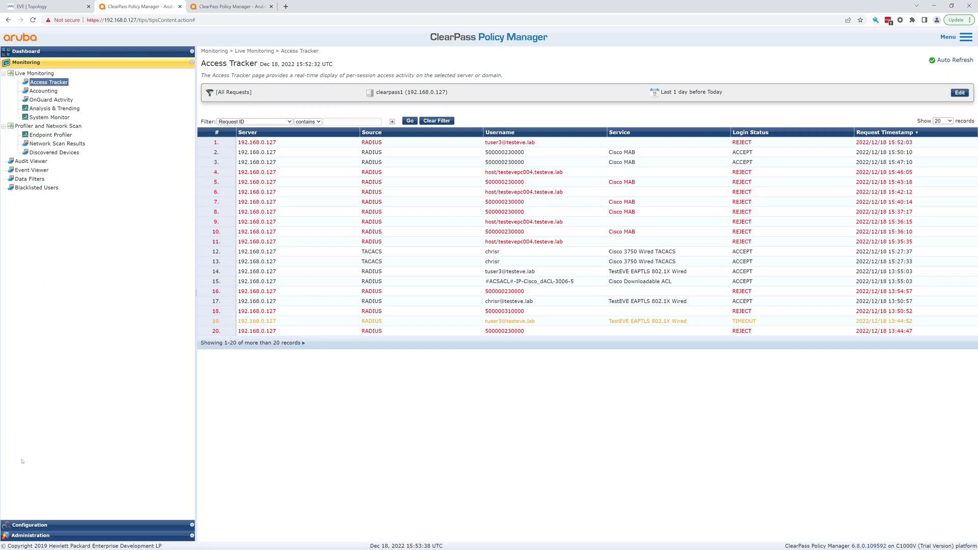
left_click(45, 524)
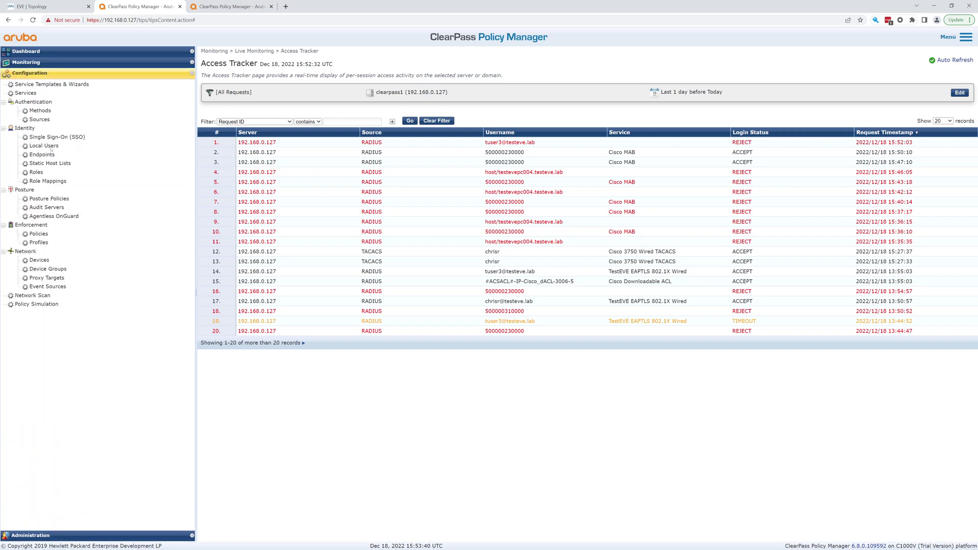
left_click(40, 155)
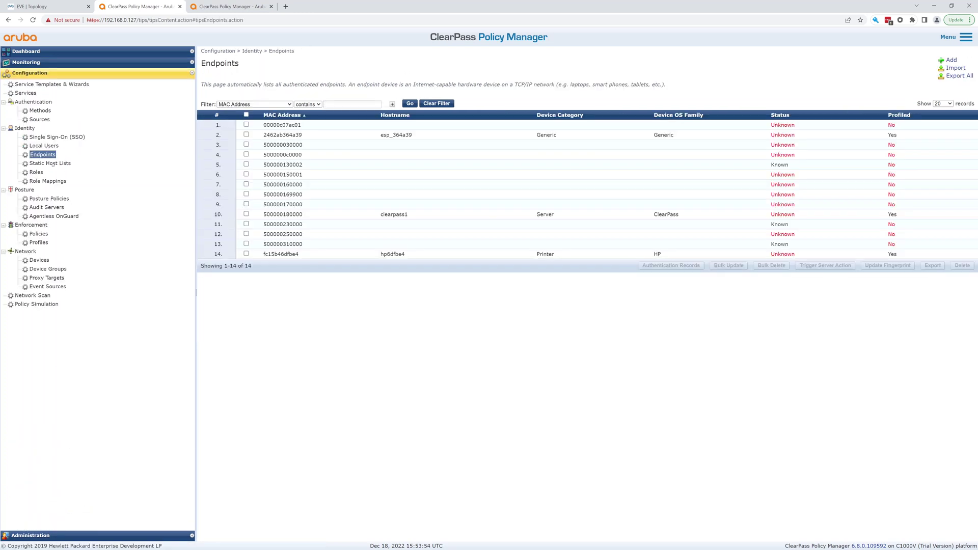
- Start a static host list named Printers, using the List host format with the MAC Address host type
left_click(52, 163)
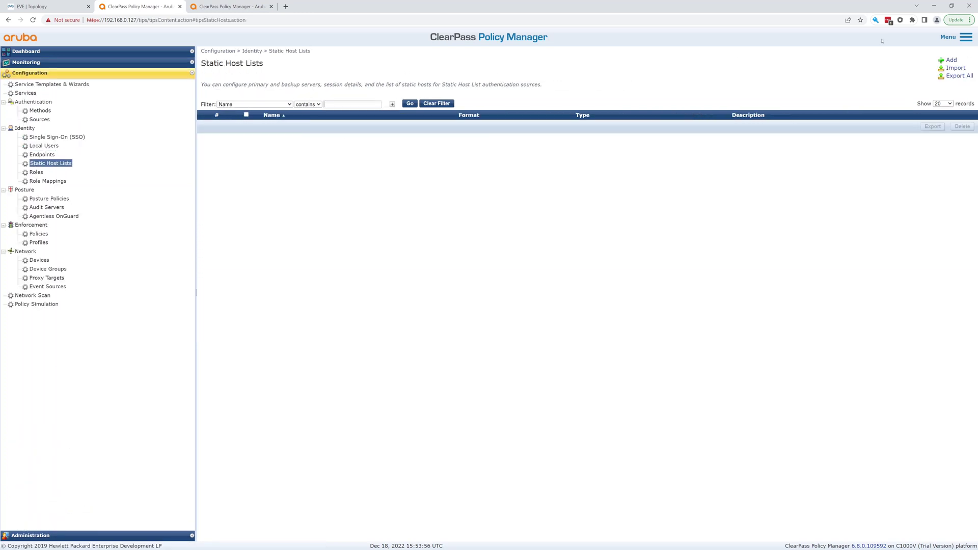
left_click(950, 60)
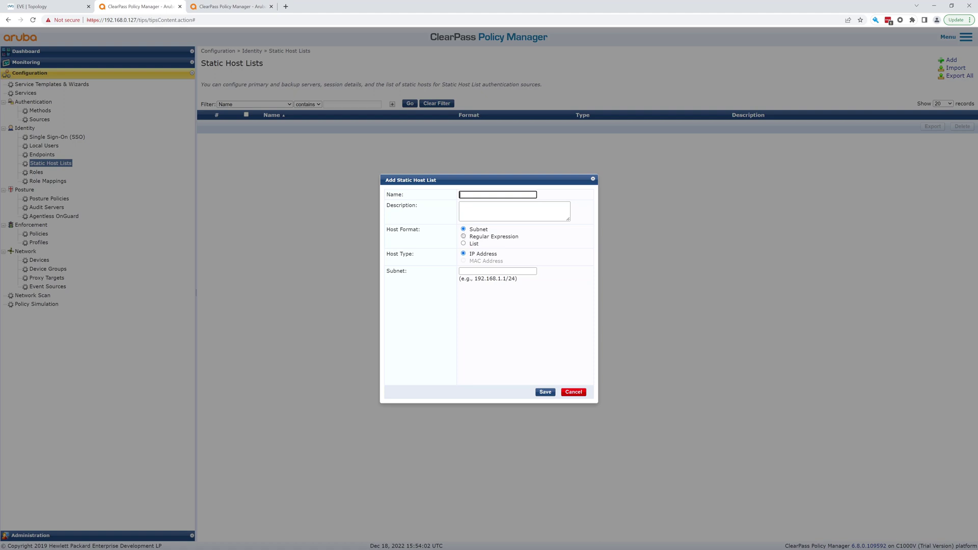
left_click(463, 244)
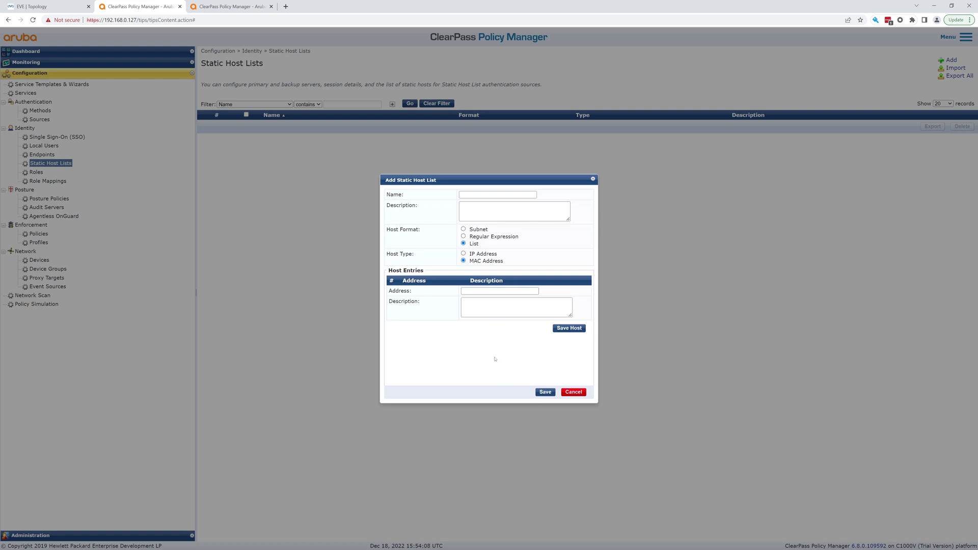
left_click(473, 194)
type("gP")
key("BackSpace")
key("BackSpace")
type("Pringers")
key("BackSpace")
key("BackSpace")
type("ters")
left_click(487, 288)
type("0000230000230")
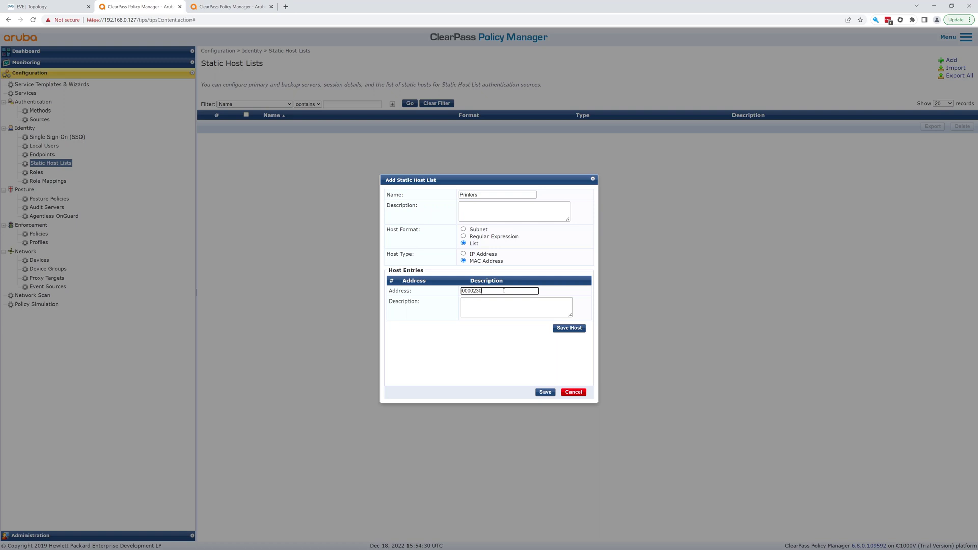
type("00000")
left_click(578, 328)
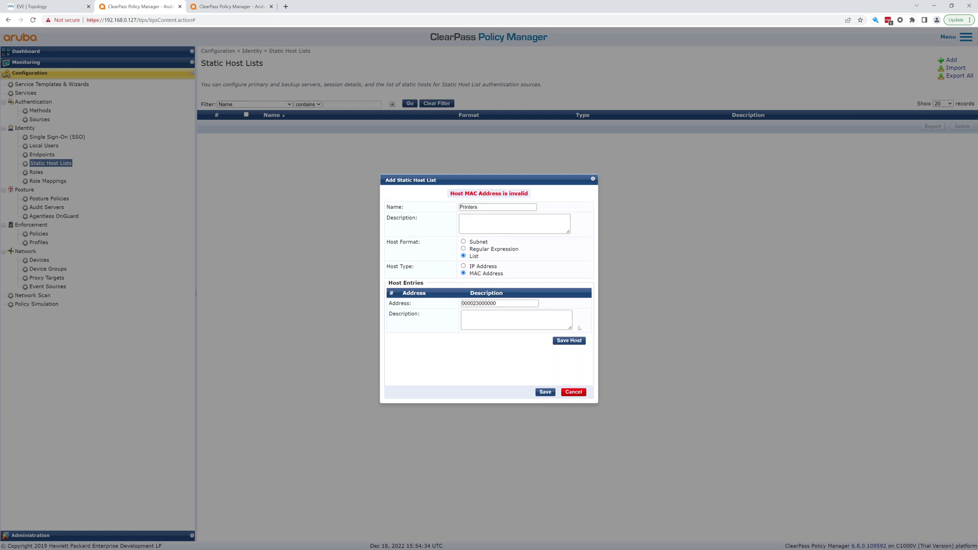
- Try to correct the host entry's MAC address and save it again, and cancel the Printers list
left_click(510, 304)
type("0")
left_click(564, 346)
left_click_drag(505, 304, 446, 306)
left_click(510, 304)
key("BackSpace")
key("BackSpace")
key("BackSpace")
key("BackSpace")
type("00")
type("0000")
left_click(565, 342)
left_click(502, 302)
type("1")
left_click(493, 311)
left_click_drag(497, 303, 443, 308)
left_click(569, 392)
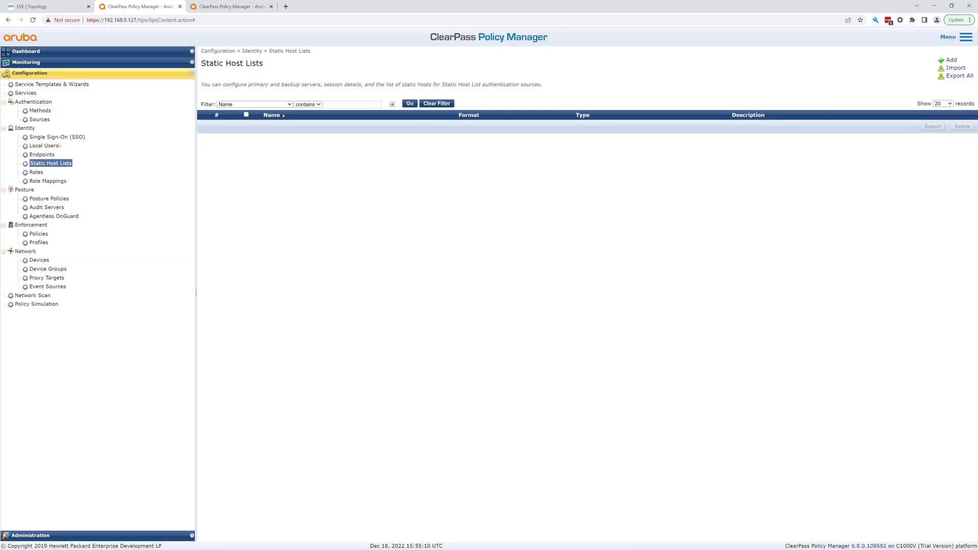
- Reopen Access Tracker and check the end-host identifier in the most recent accepted Cisco MAB request
left_click(31, 63)
left_click(42, 82)
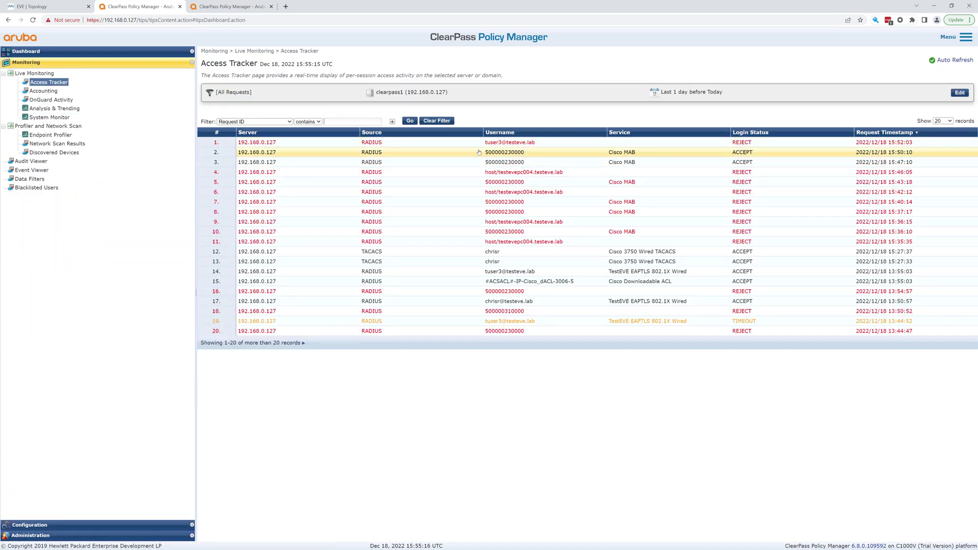
left_click_drag(528, 153, 478, 153)
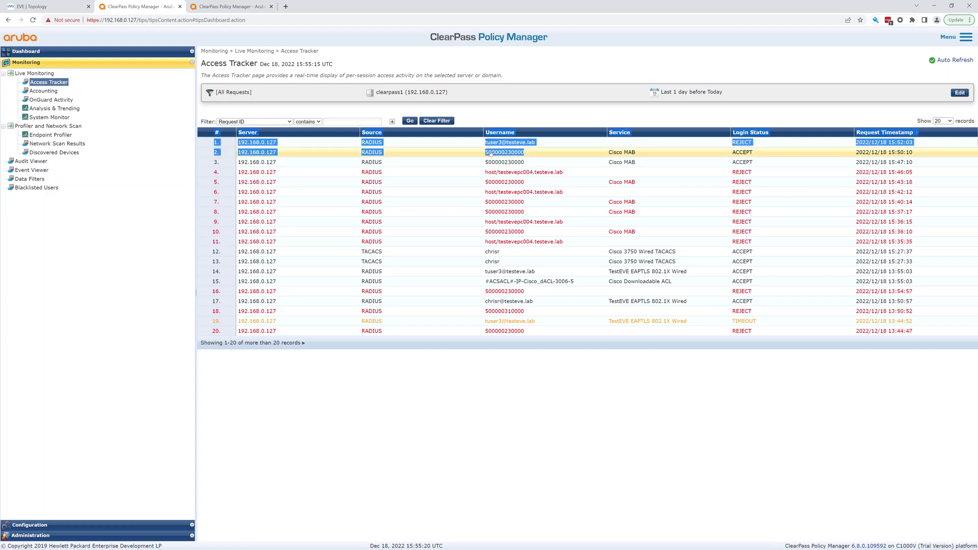
left_click(508, 153)
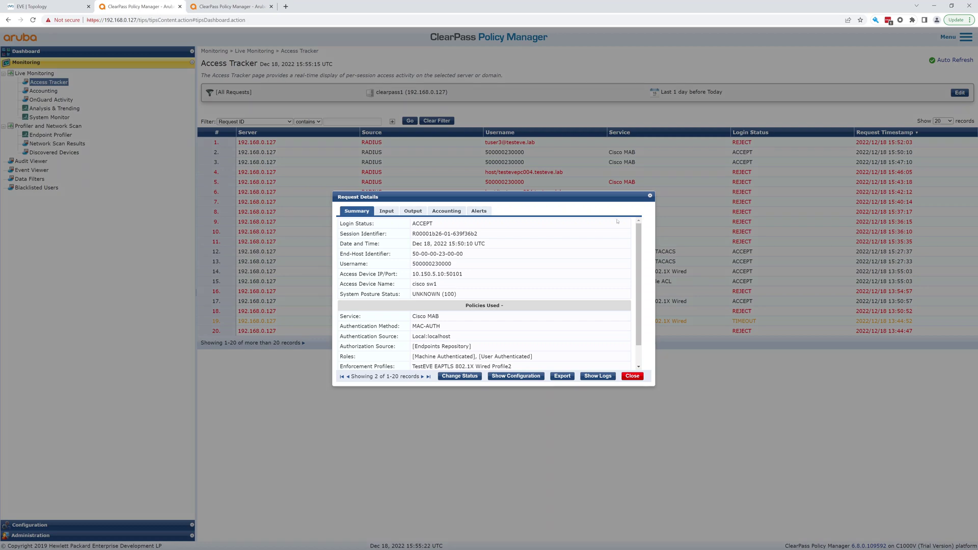
- Close the request details and return to the static host lists configuration
left_click(650, 197)
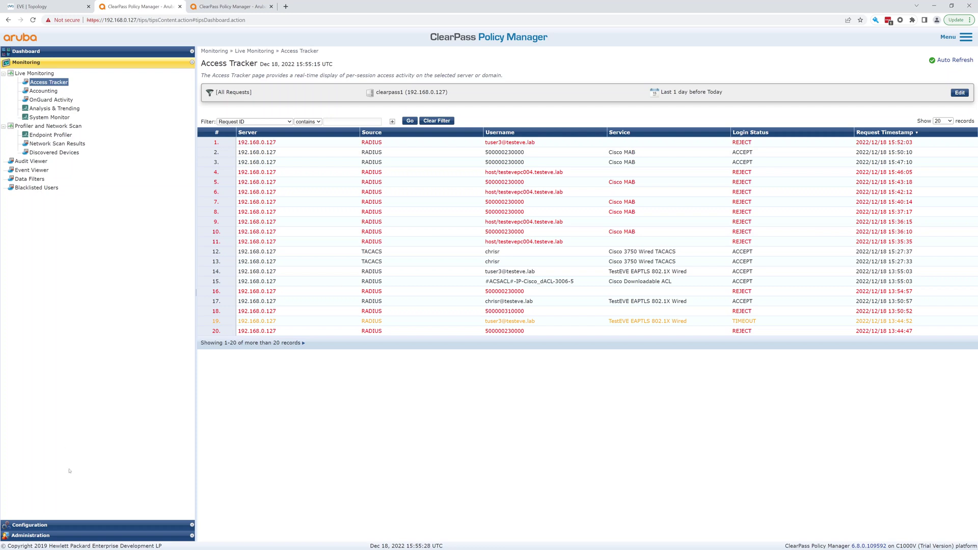
left_click(66, 525)
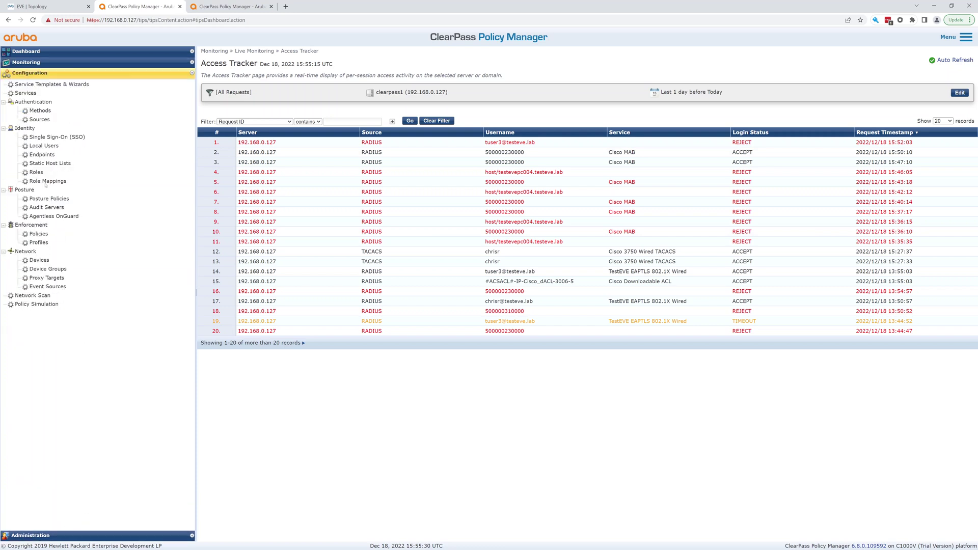
left_click(42, 155)
left_click(67, 163)
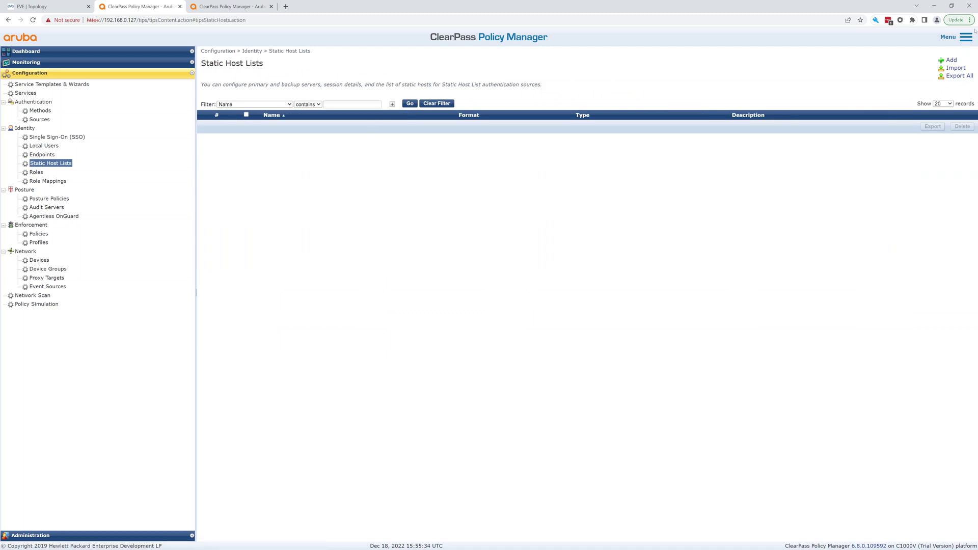
- Start a new static host list named Printers, described as "All my printers", using the List host format
left_click(950, 60)
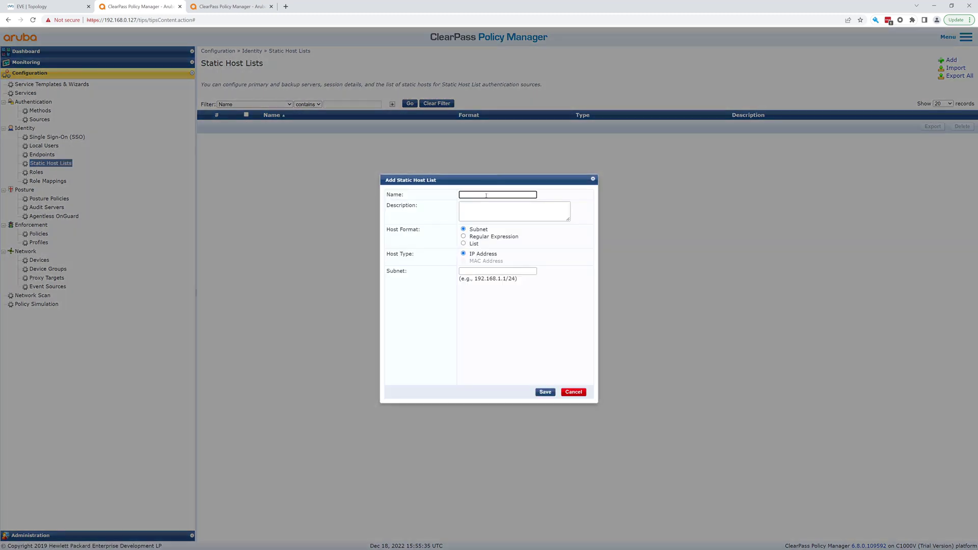
type("Printers")
left_click(487, 208)
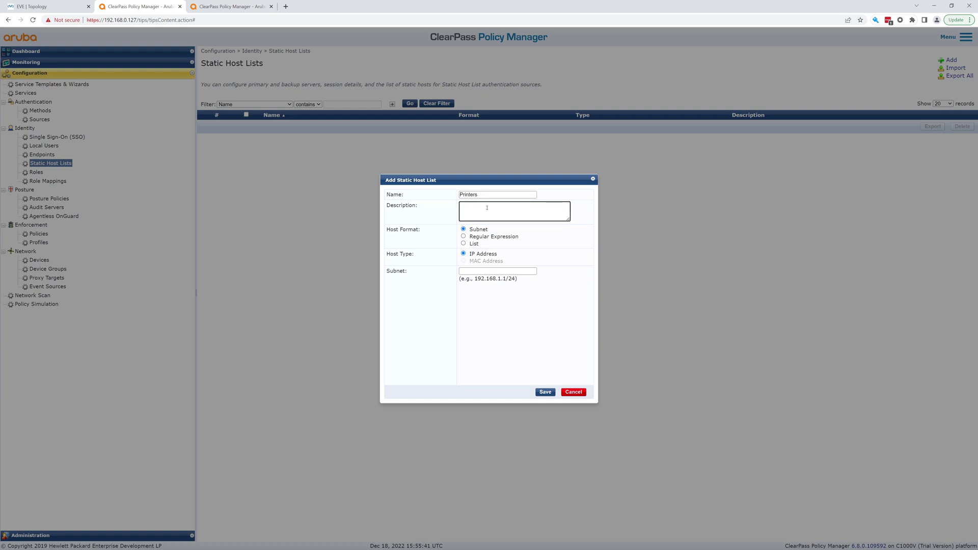
type("All my printers")
left_click(463, 244)
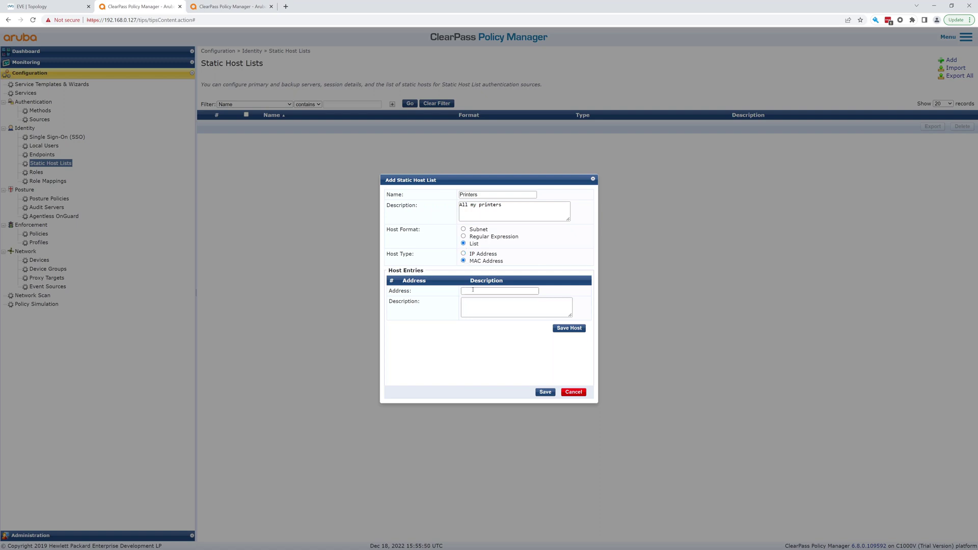
left_click(473, 290)
type("500000230000")
left_click(569, 327)
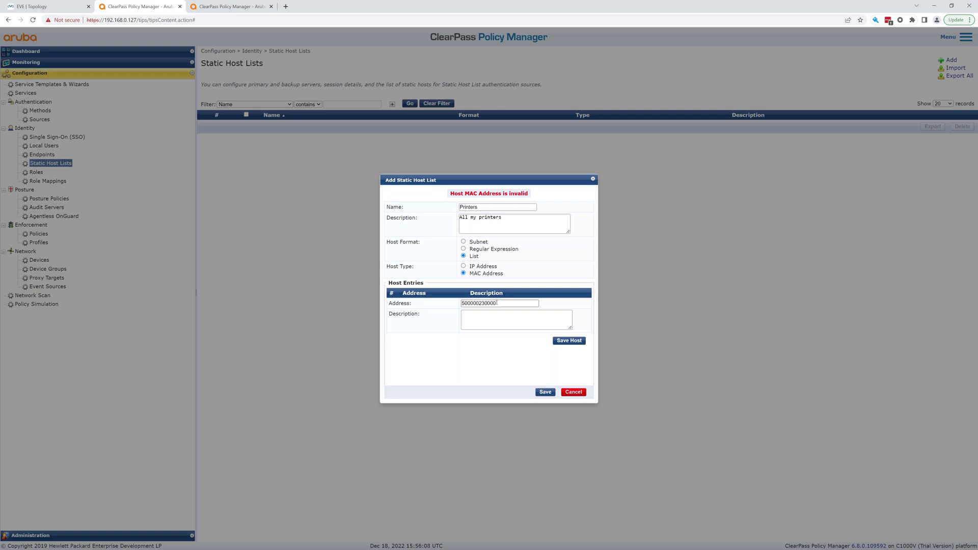
left_click(497, 304)
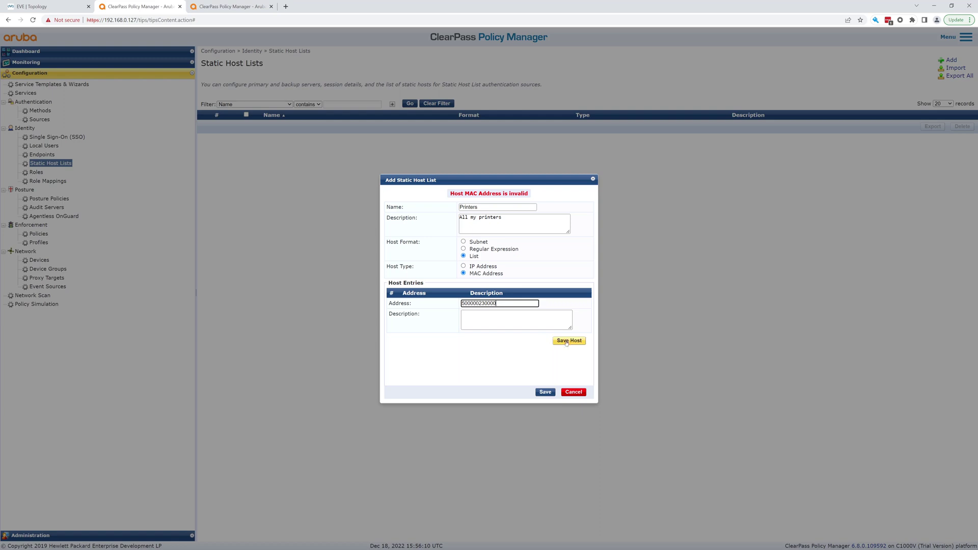
left_click(522, 320)
type("test")
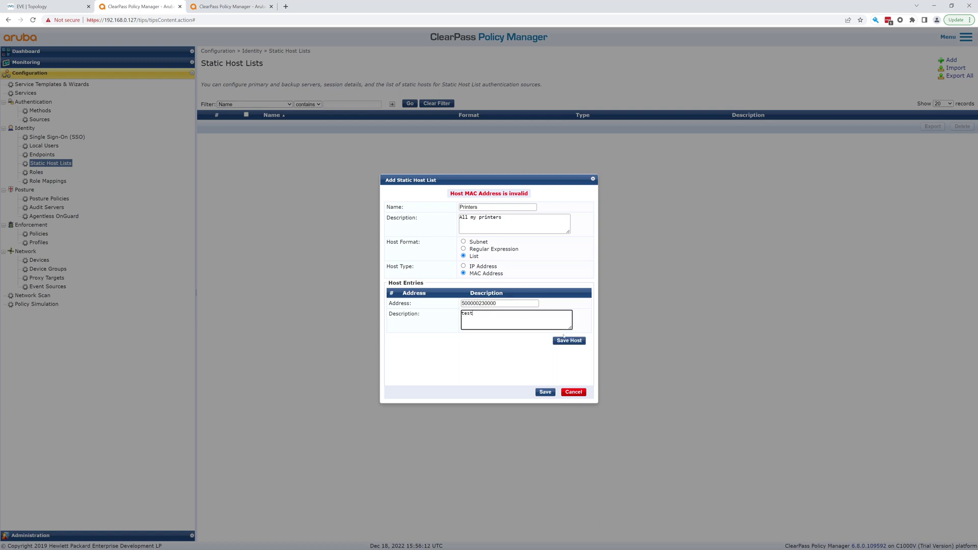
left_click(564, 340)
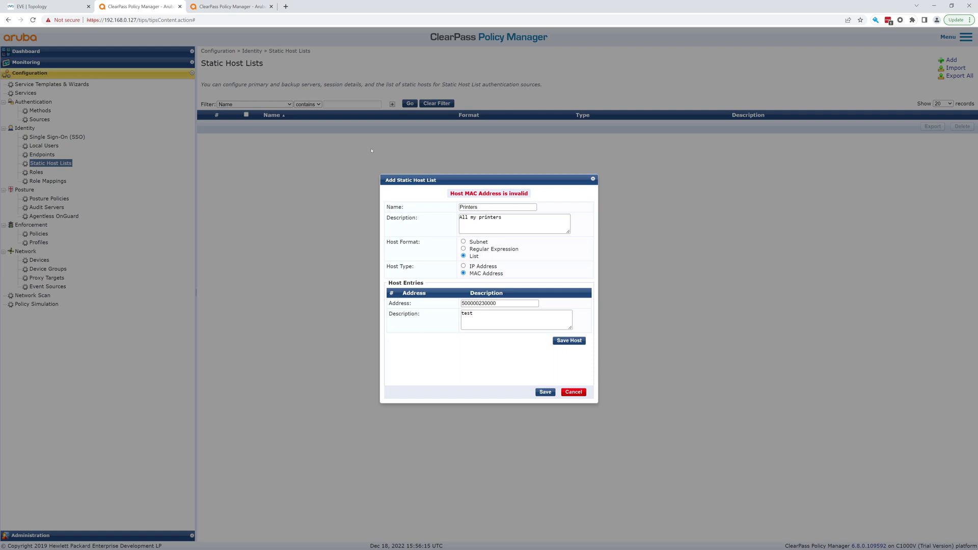
left_click(501, 305)
right_click(527, 305)
left_click(515, 304)
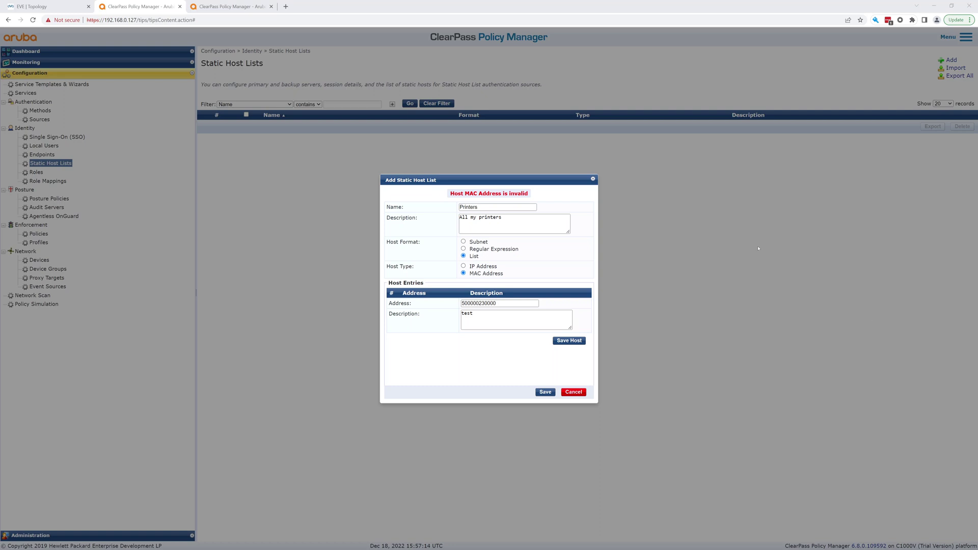
left_click(464, 303)
type("-")
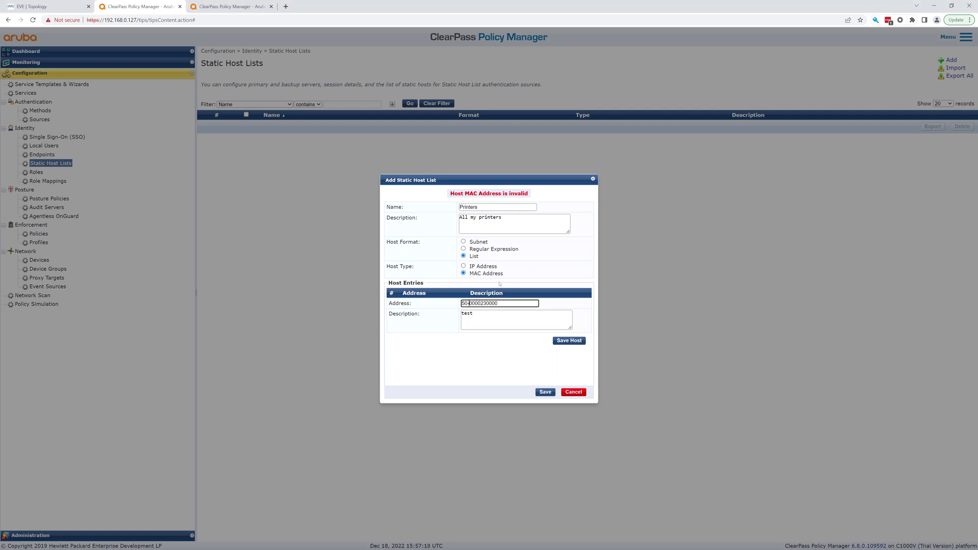
type("-")
type("-")
type("-")
type("-00-")
left_click(579, 340)
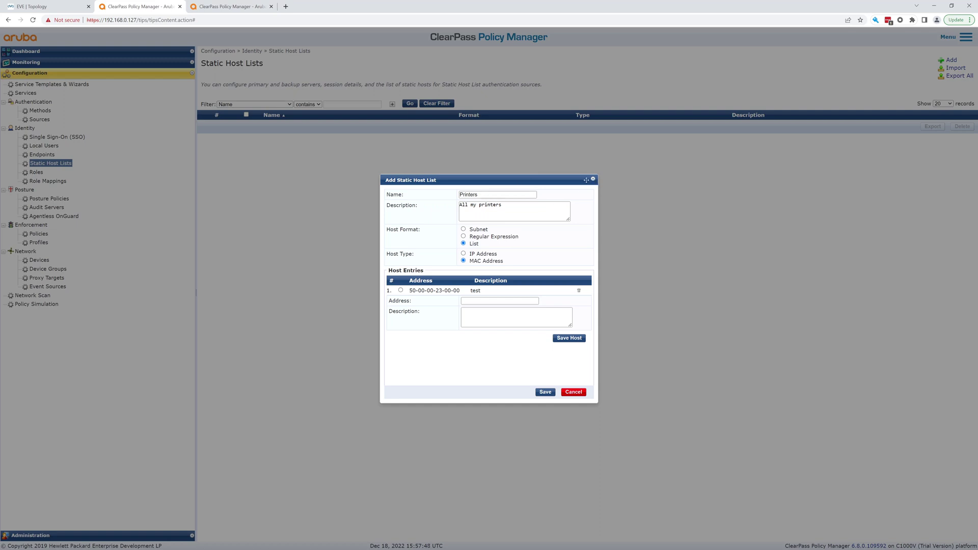
left_click(593, 180)
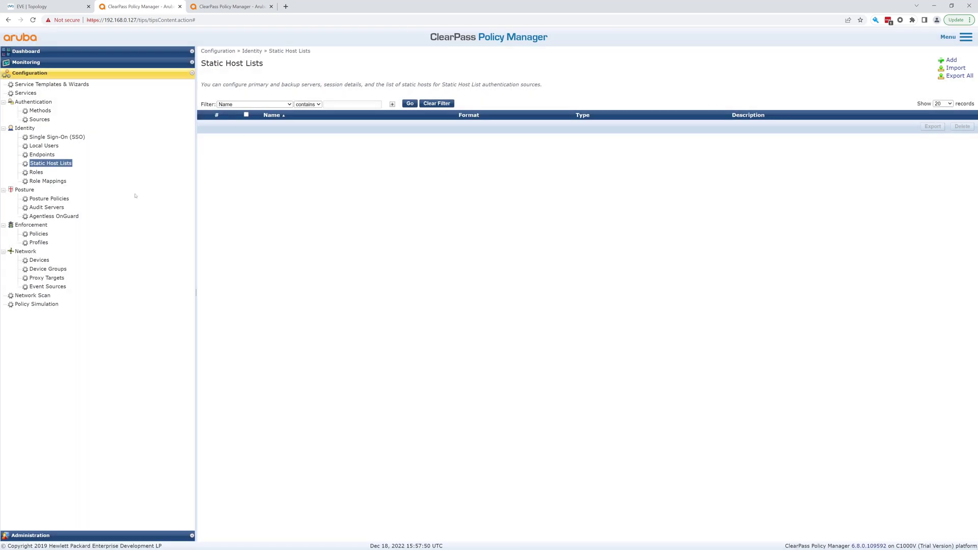